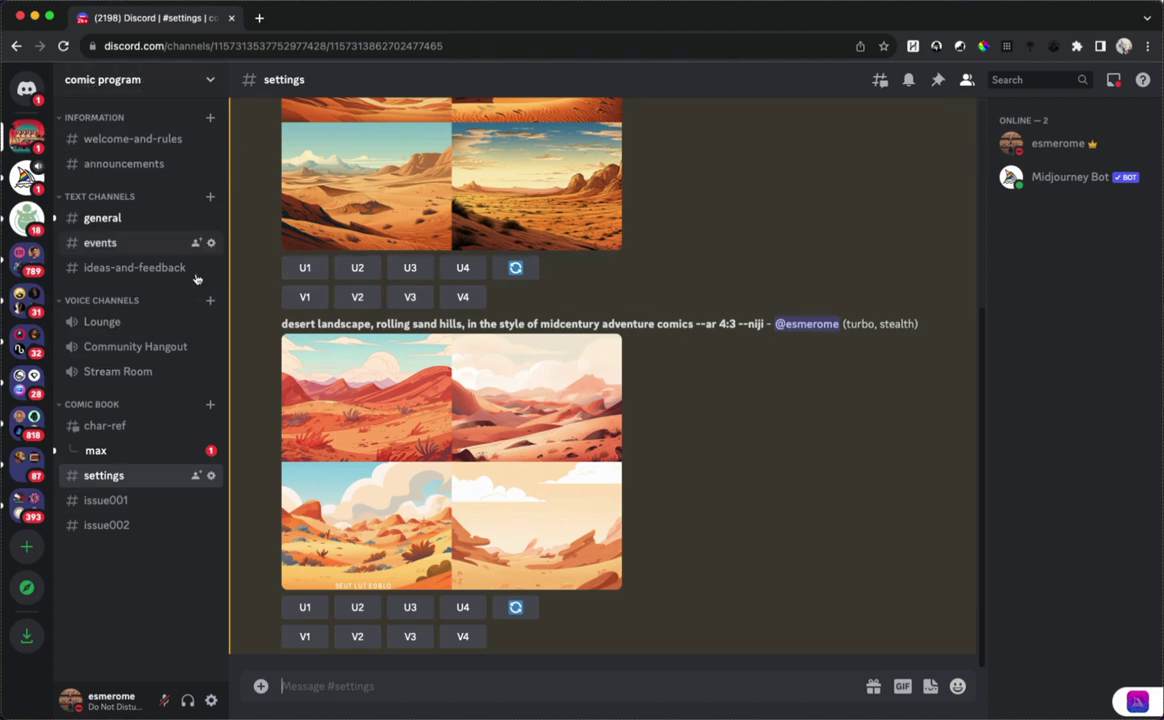
{"action": "scroll", "coordinate": [593, 326], "scroll_direction": "up", "scroll_amount": 10}
{"action": "scroll", "coordinate": [500, 290], "scroll_direction": "down", "scroll_amount": 10}
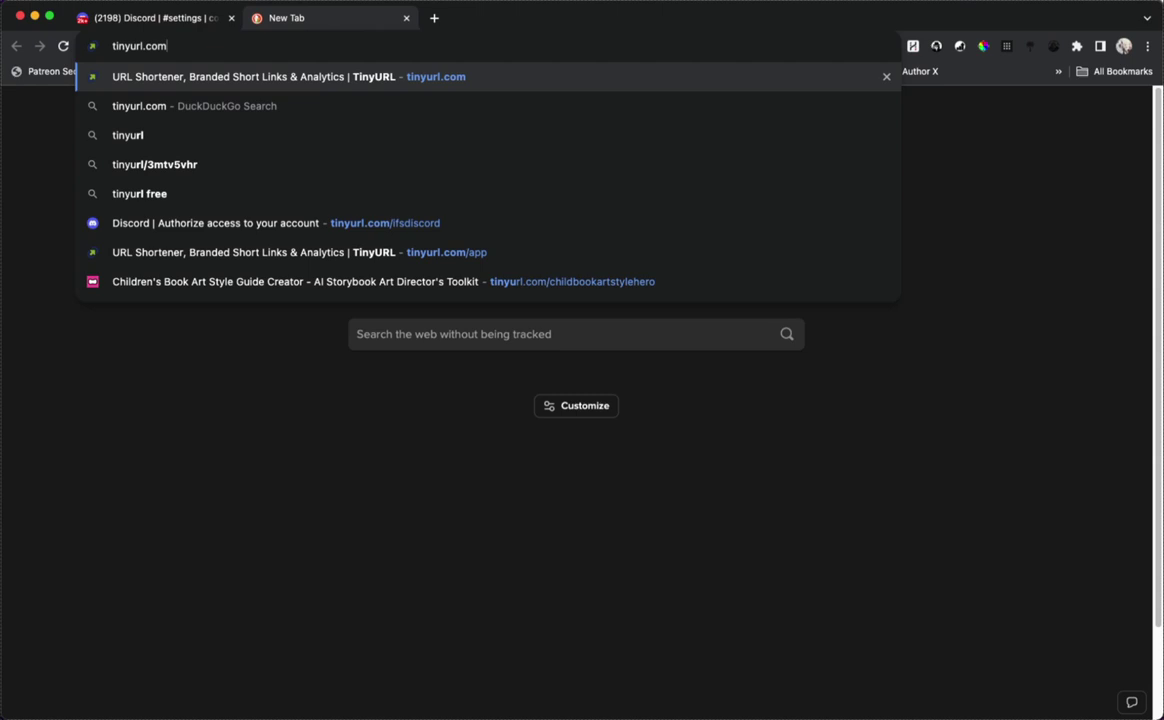
Open the InsightFace bot's Discord authorization page at tinyurl.com/ifsdiscord
{"action": "key", "text": "Down"}
{"action": "key", "text": "Down"}
{"action": "key", "text": "Down"}
{"action": "key", "text": "Down"}
{"action": "key", "text": "Down"}
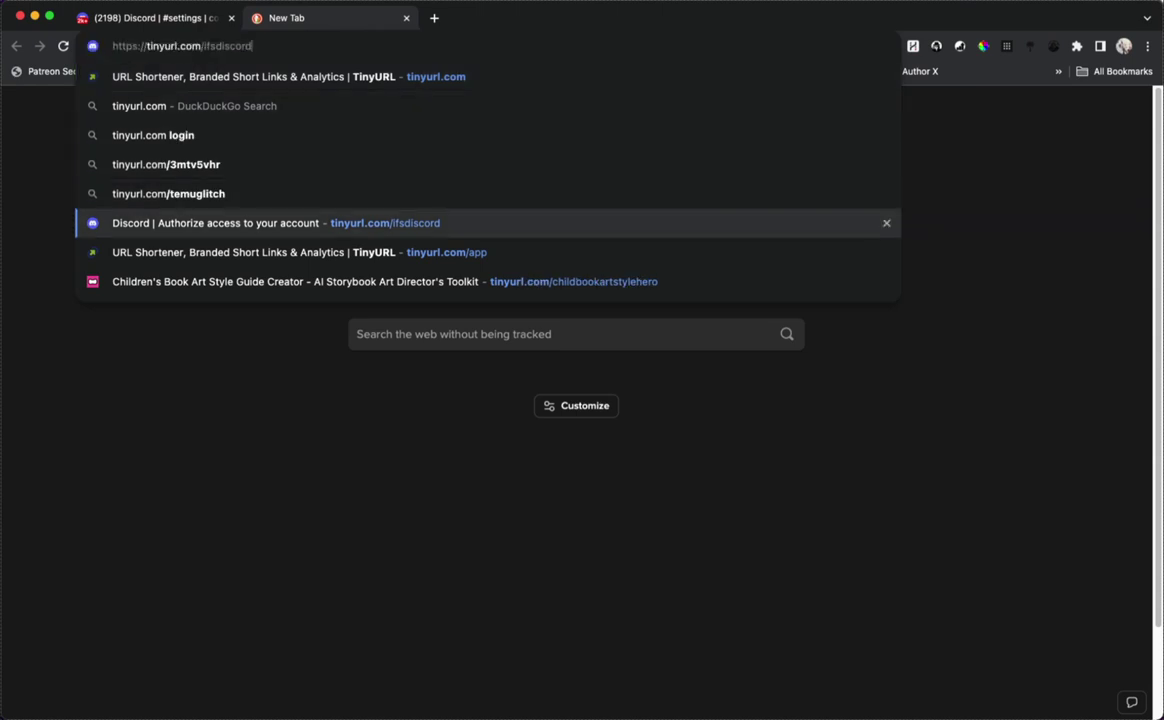
{"action": "key", "text": "Return"}
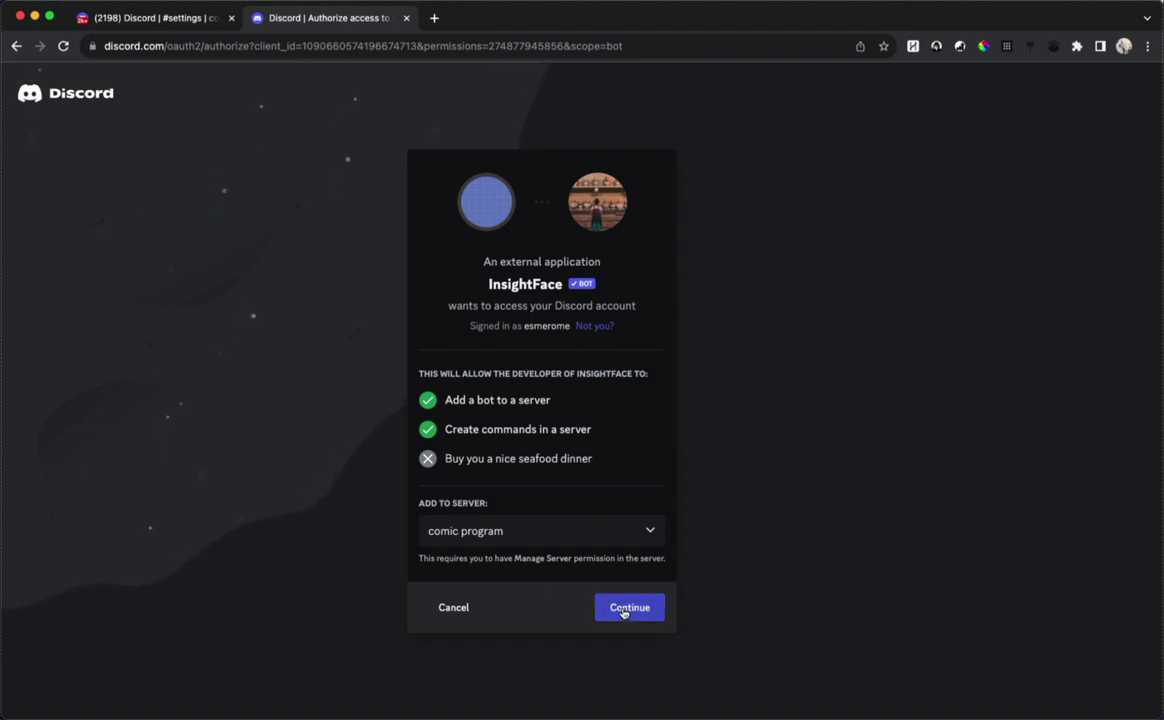
Add the InsightFace bot to the comic program server, authorizing its permissions and passing the human check
{"action": "left_click", "coordinate": [649, 533]}
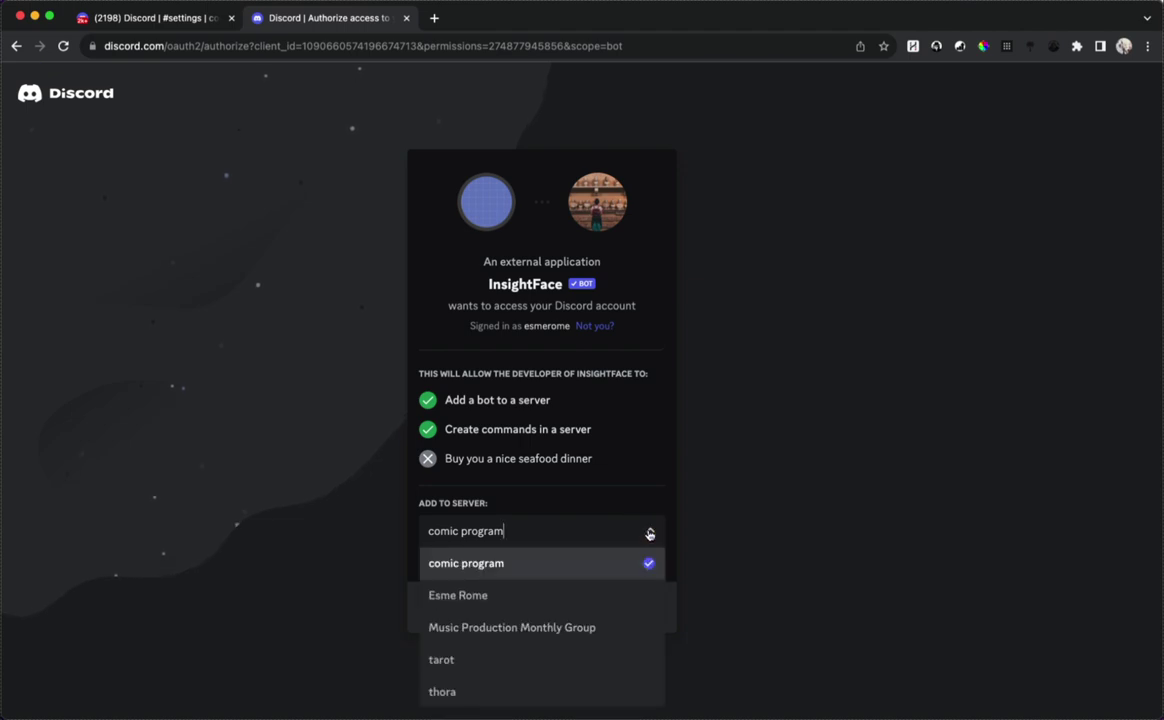
{"action": "left_click", "coordinate": [650, 531]}
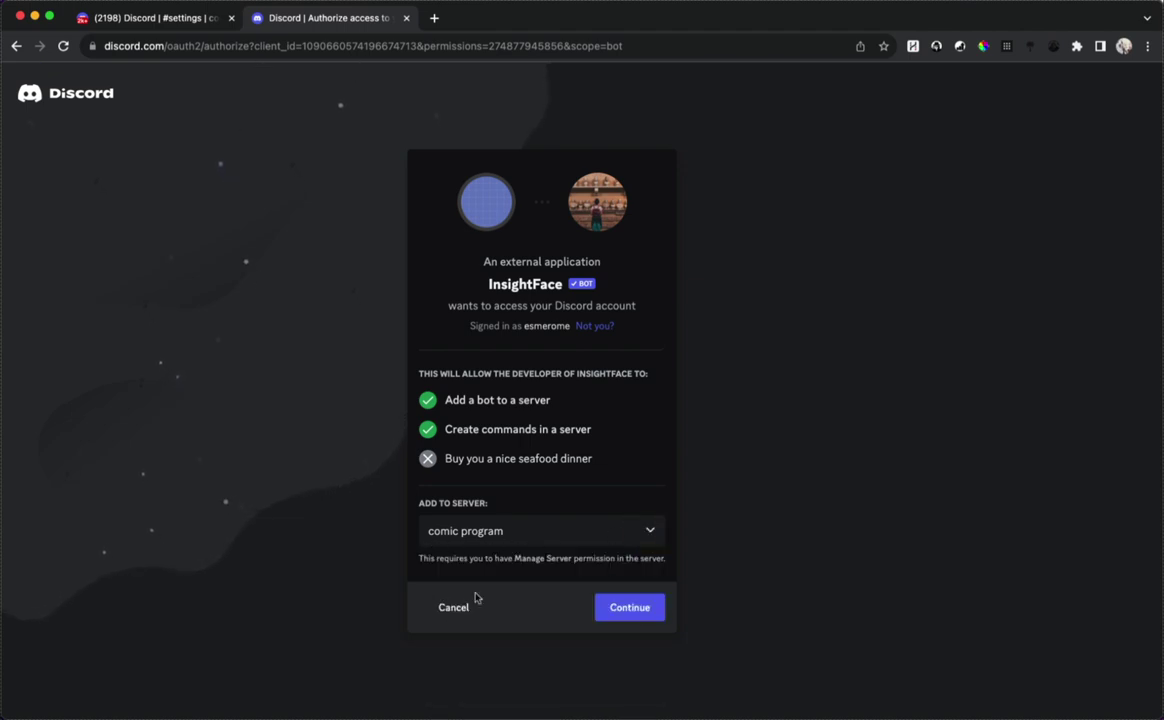
{"action": "left_click", "coordinate": [632, 607]}
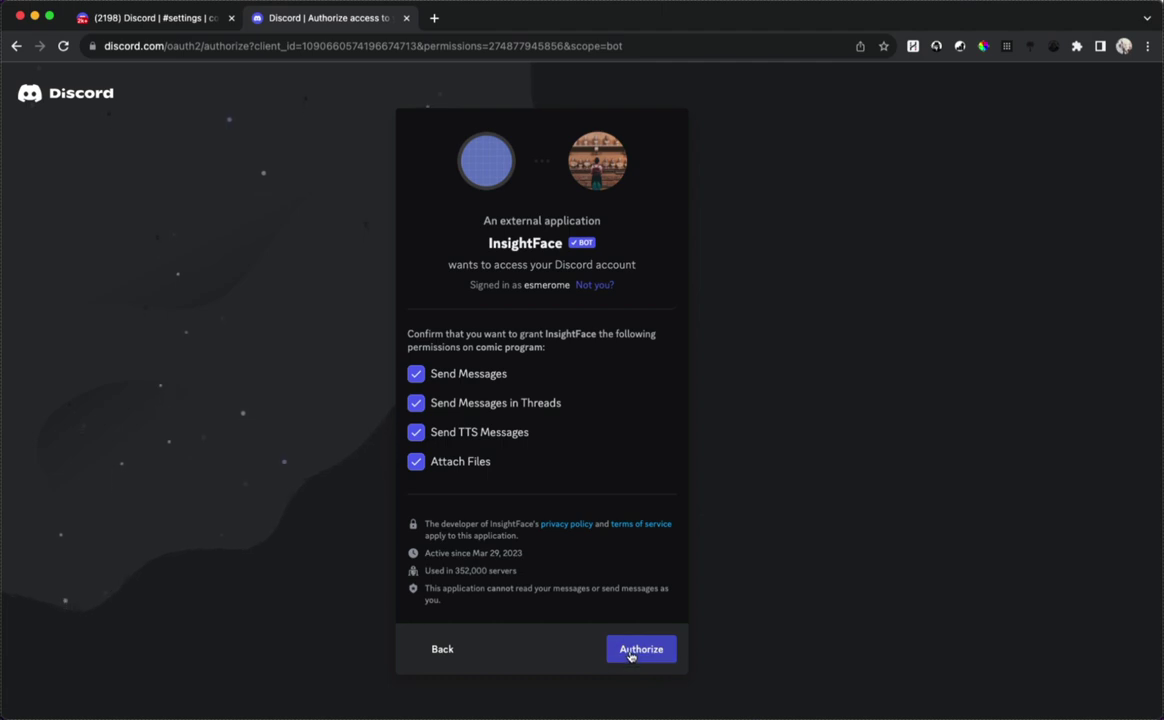
{"action": "left_click", "coordinate": [630, 654]}
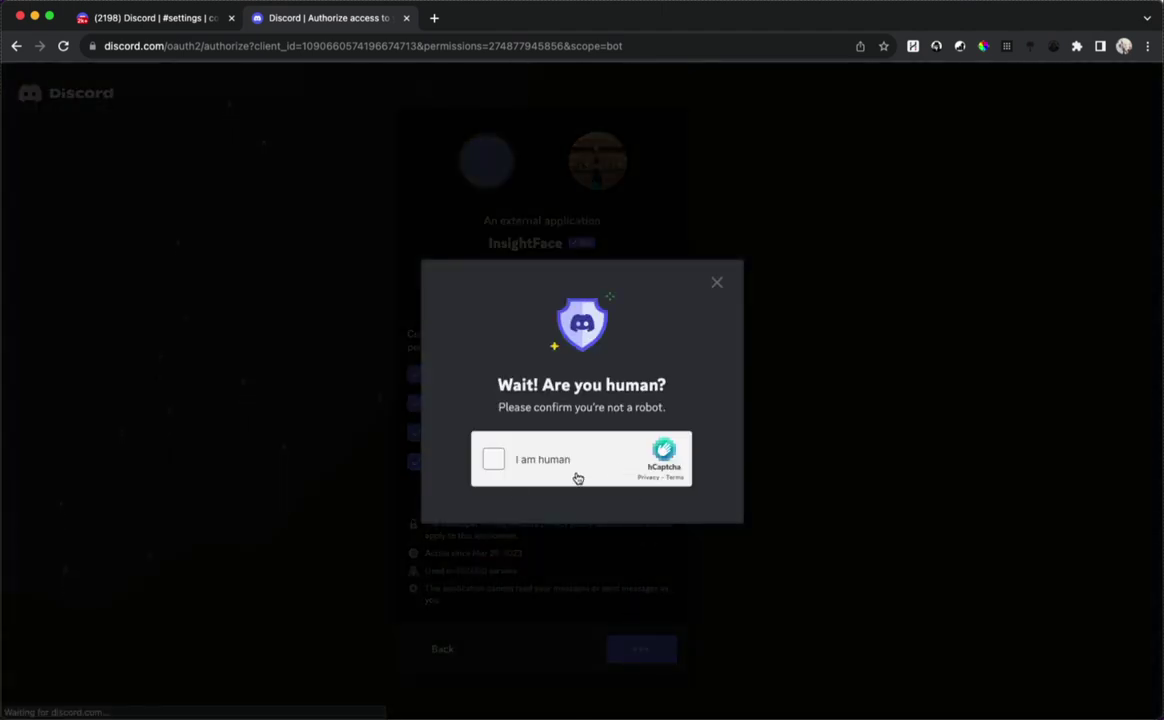
{"action": "left_click", "coordinate": [484, 460]}
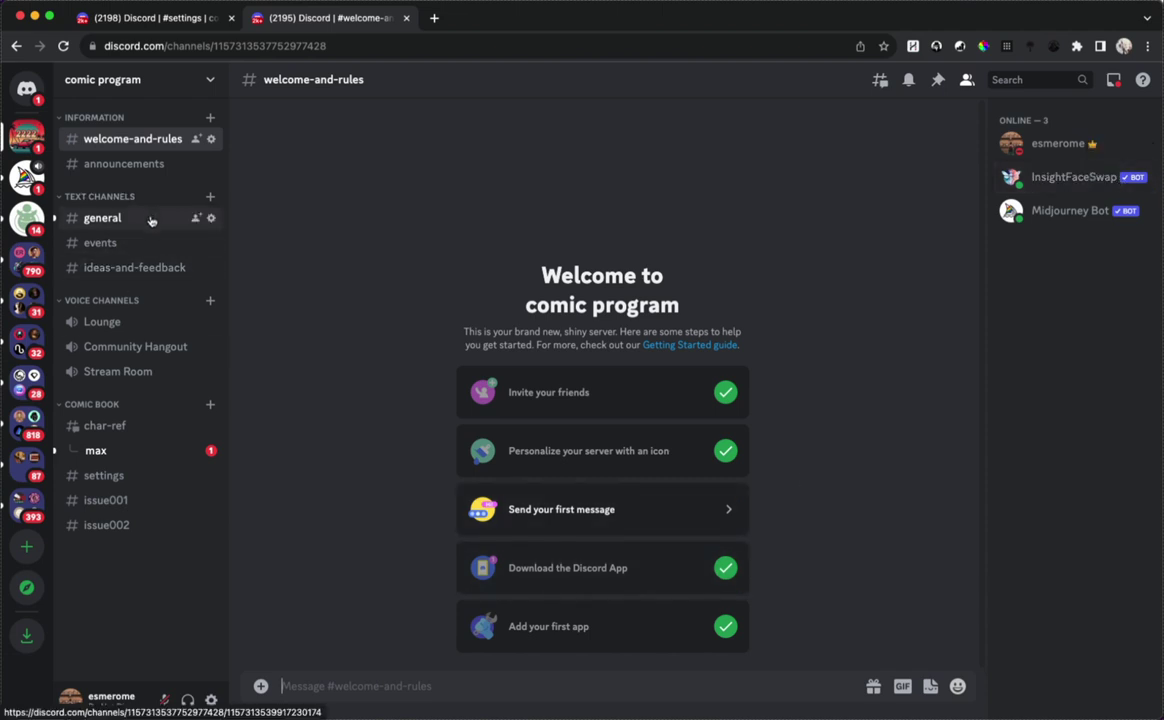
In the max thread, generate Midjourney images with /imagine and the prompt "gary cooper portrait, technicolor"
{"action": "left_click", "coordinate": [131, 456]}
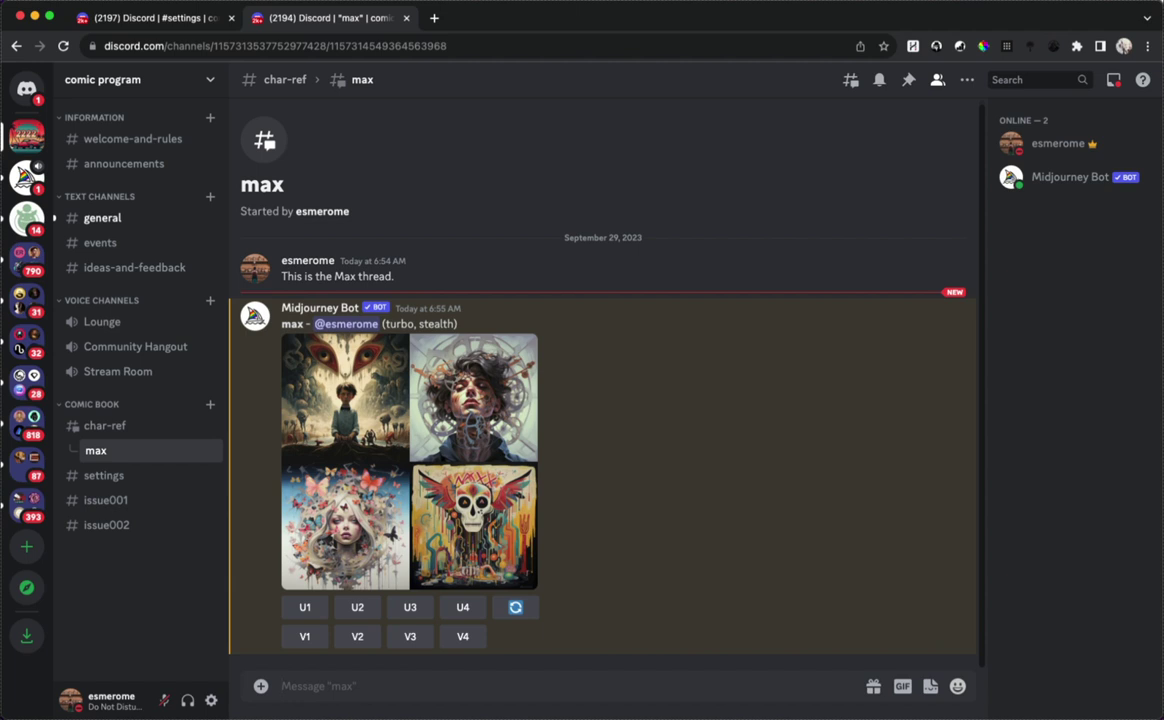
{"action": "type", "text": "/imagine"}
{"action": "key", "text": "Tab"}
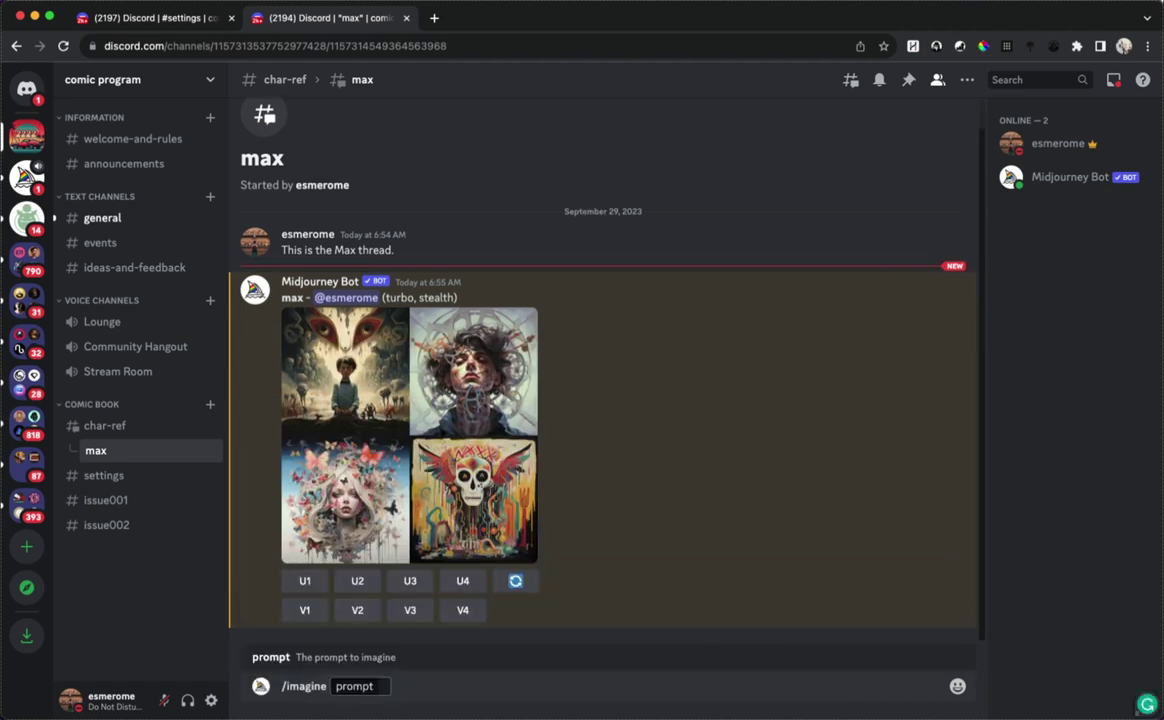
{"action": "type", "text": "gary cooper"}
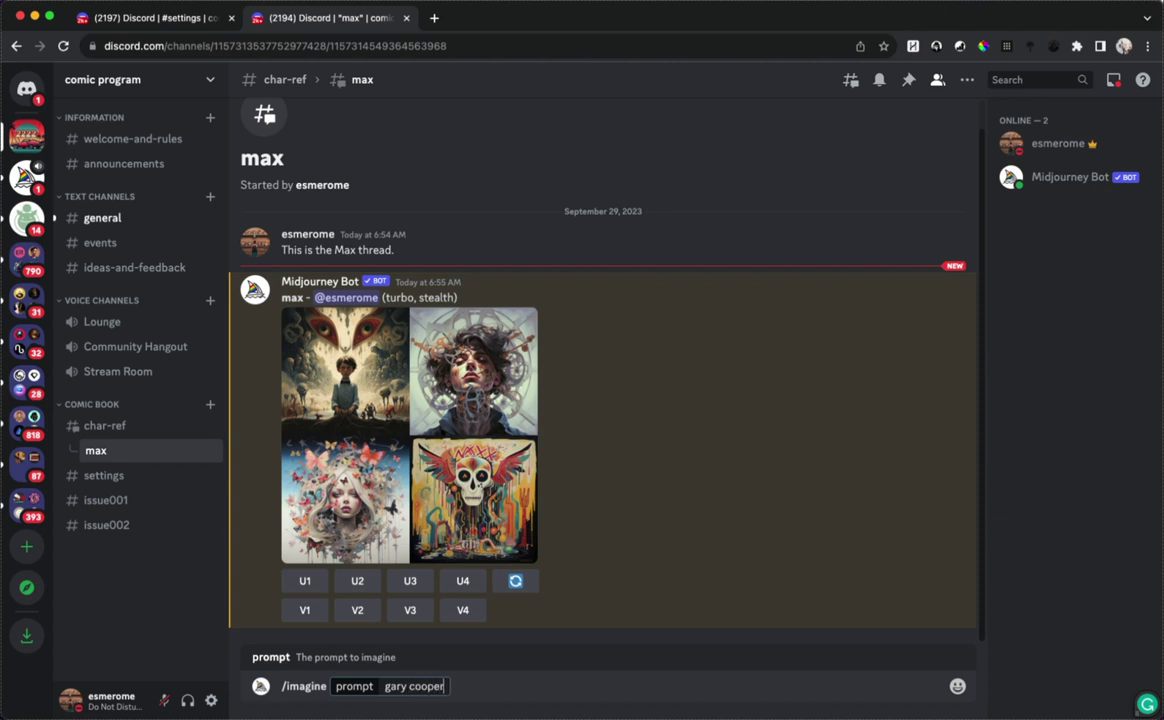
{"action": "type", "text": " portra"}
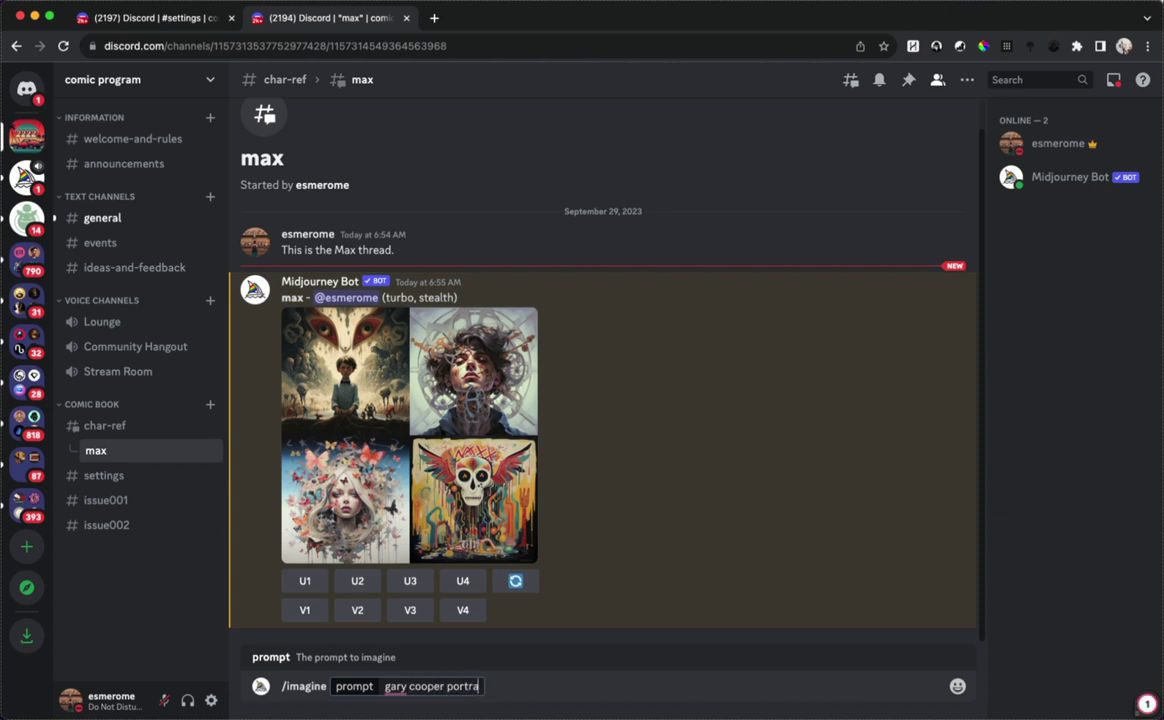
{"action": "type", "text": "it, photor"}
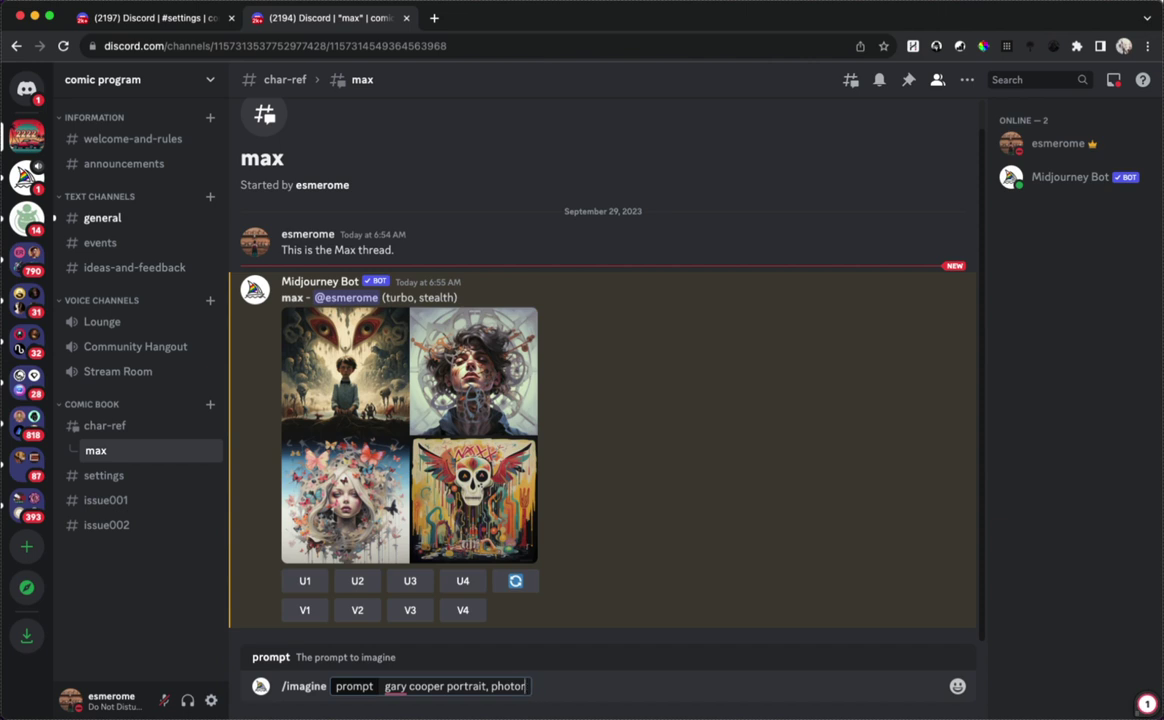
{"action": "key", "text": "BackSpace"}
{"action": "key", "text": "BackSpace"}
{"action": "key", "text": "BackSpace"}
{"action": "key", "text": "BackSpace"}
{"action": "key", "text": "BackSpace"}
{"action": "key", "text": "BackSpace"}
{"action": "type", "text": "color, phog"}
{"action": "key", "text": "BackSpace"}
{"action": "key", "text": "BackSpace"}
{"action": "key", "text": "BackSpace"}
{"action": "key", "text": "BackSpace"}
{"action": "key", "text": "BackSpace"}
{"action": "key", "text": "BackSpace"}
{"action": "key", "text": "BackSpace"}
{"action": "key", "text": "BackSpace"}
{"action": "key", "text": "BackSpace"}
{"action": "key", "text": "BackSpace"}
{"action": "key", "text": "BackSpace"}
{"action": "key", "text": "BackSpace"}
{"action": "key", "text": "BackSpace"}
{"action": "type", "text": "technicolor"}
{"action": "key", "text": "Return"}
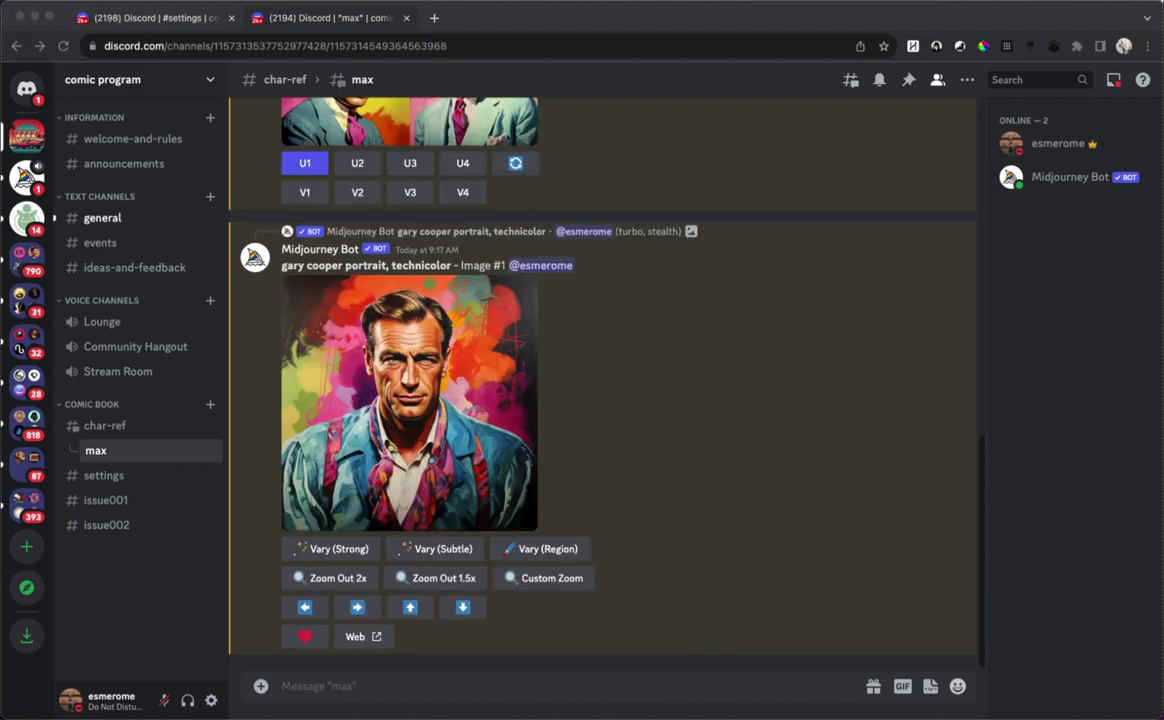
Open the upscaled Gary Cooper portrait at full size in its own browser tab
{"action": "left_click", "coordinate": [660, 425]}
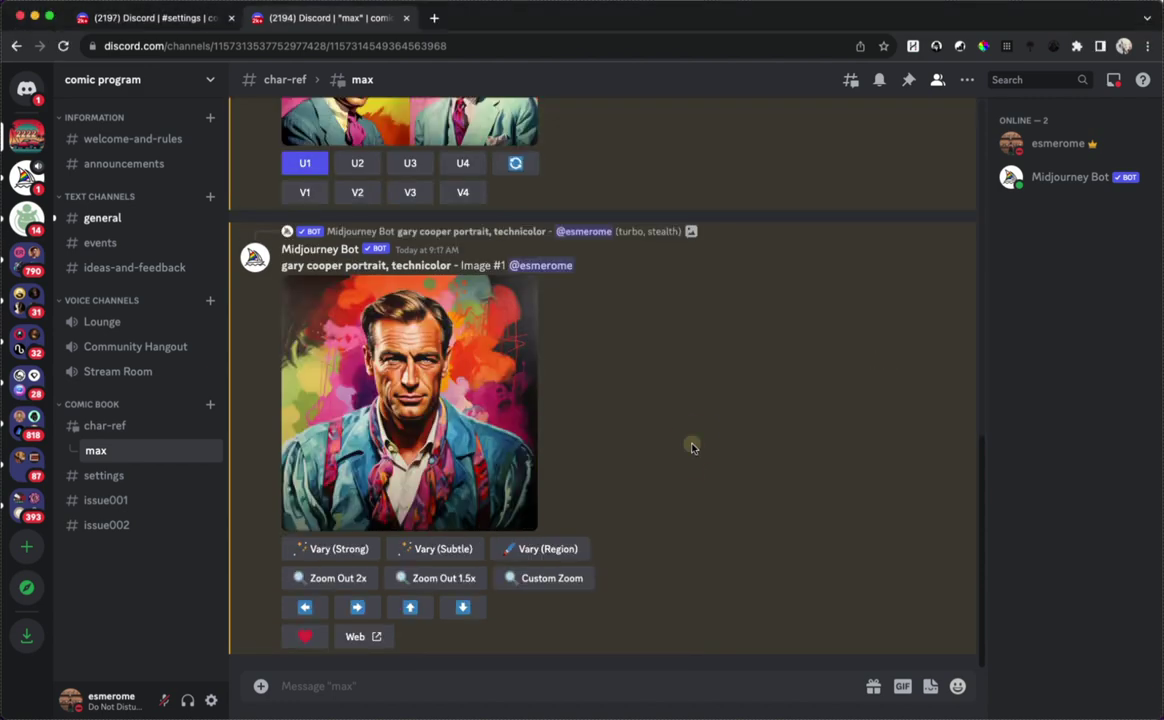
{"action": "scroll", "coordinate": [551, 434], "scroll_direction": "up", "scroll_amount": 7}
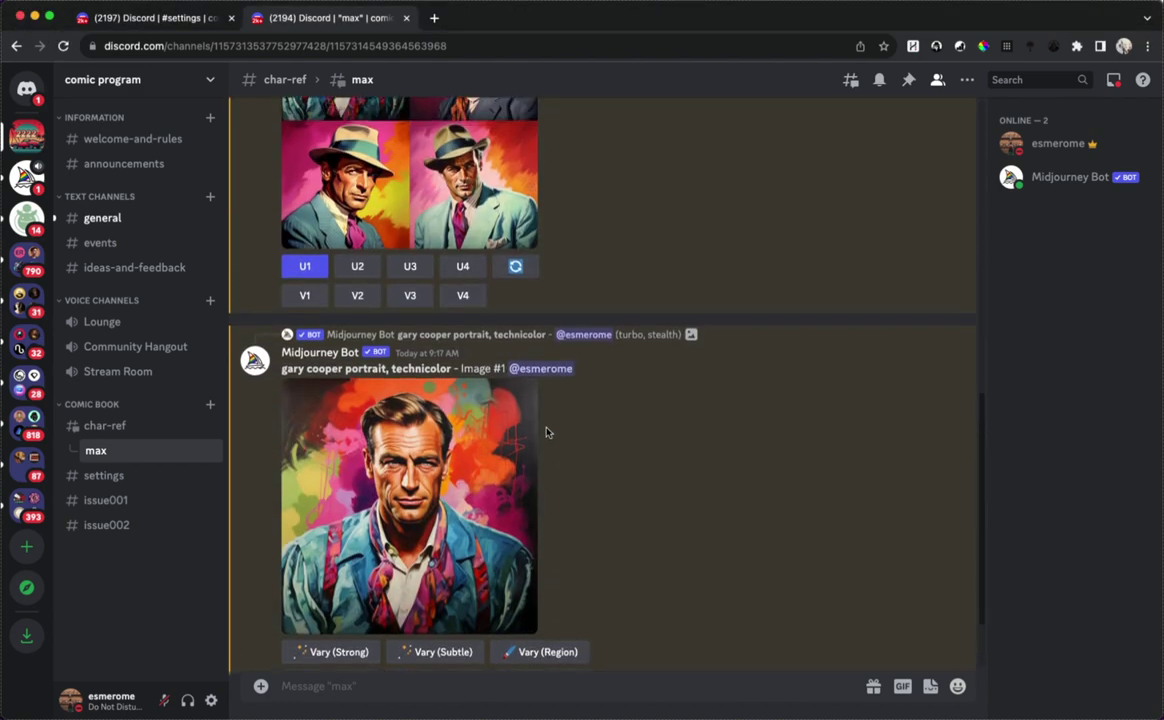
{"action": "scroll", "coordinate": [592, 426], "scroll_direction": "down", "scroll_amount": 7}
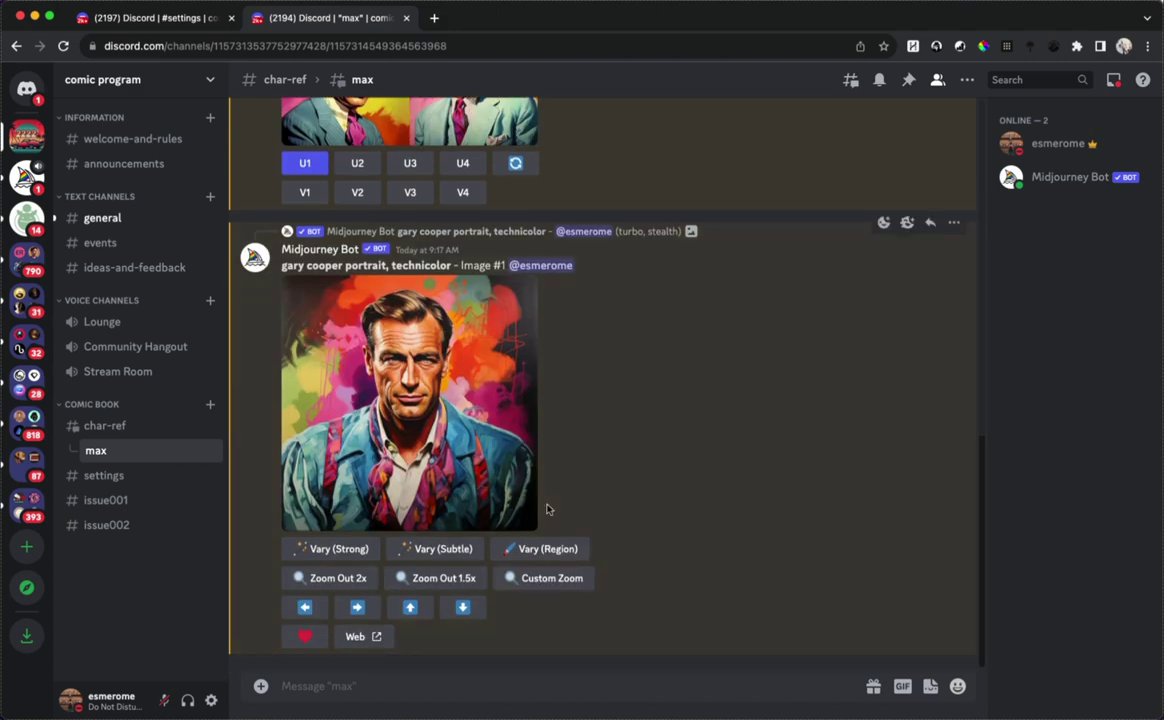
{"action": "left_click", "coordinate": [434, 422]}
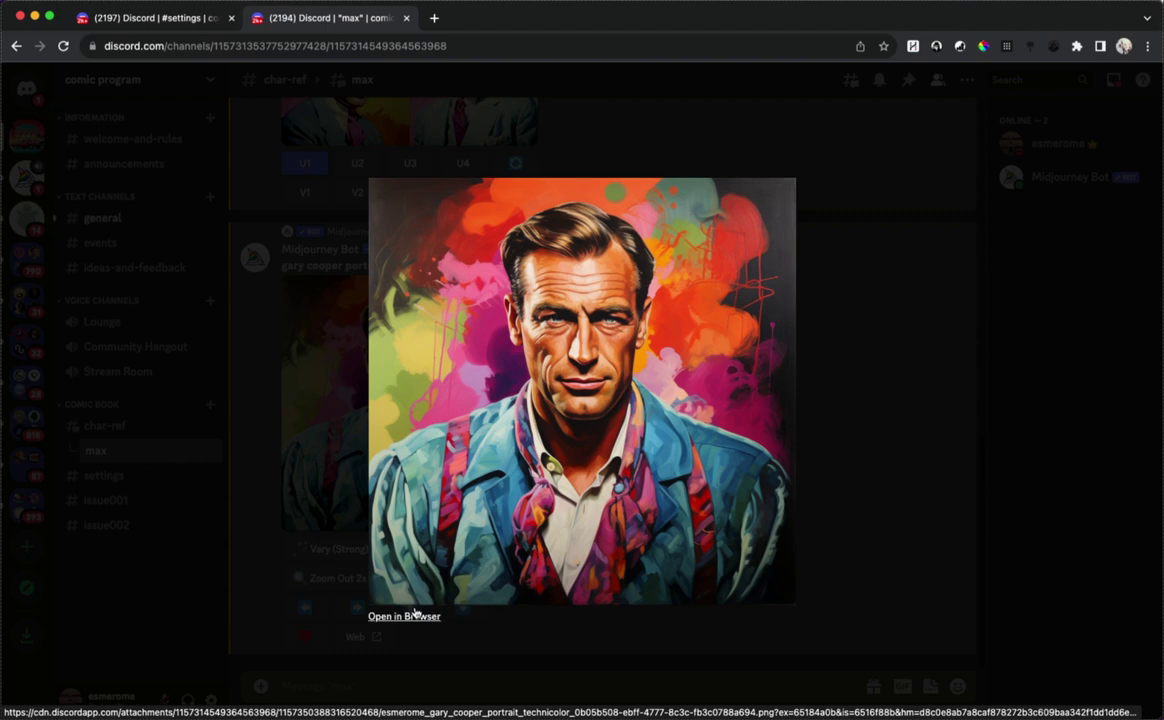
{"action": "left_click", "coordinate": [414, 616]}
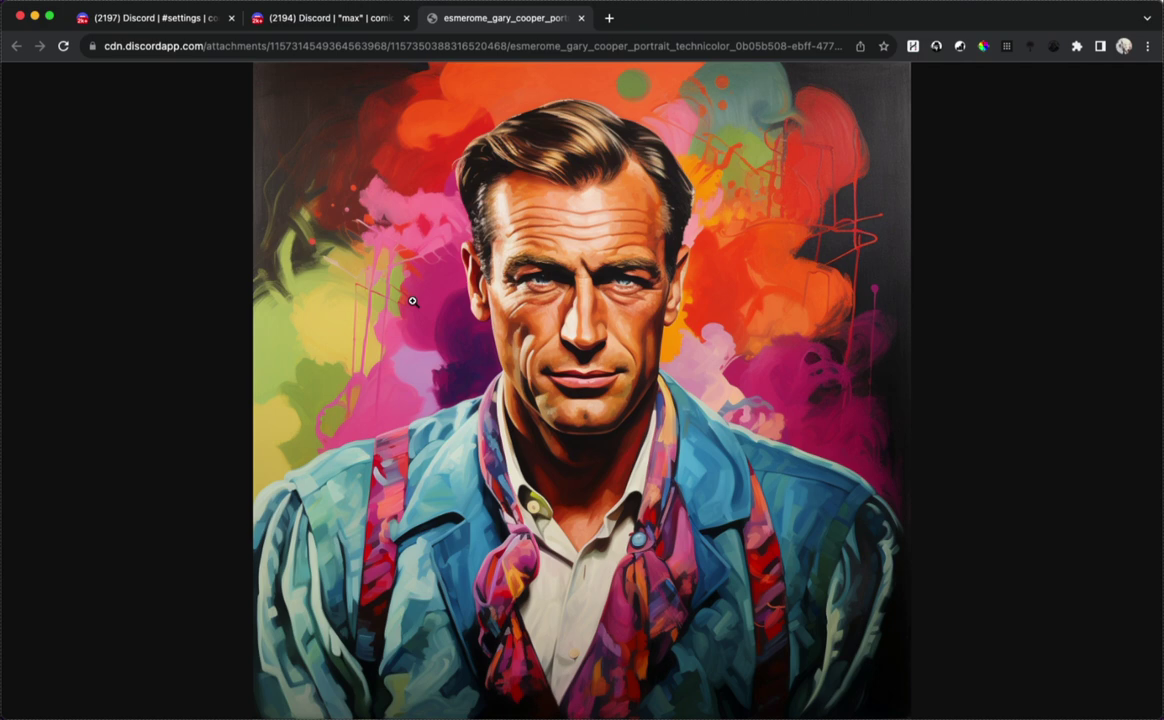
Save the portrait to the MJ Course Images folder as gary-cooper-technicolor
{"action": "right_click", "coordinate": [422, 310]}
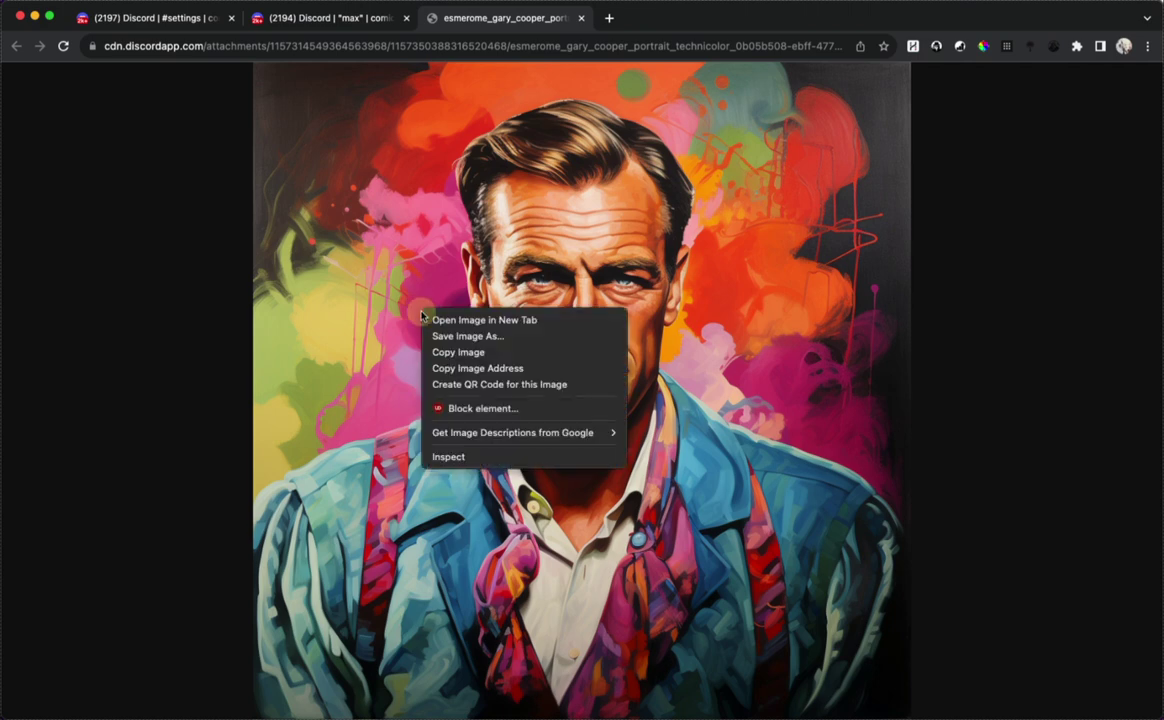
{"action": "left_click", "coordinate": [474, 337]}
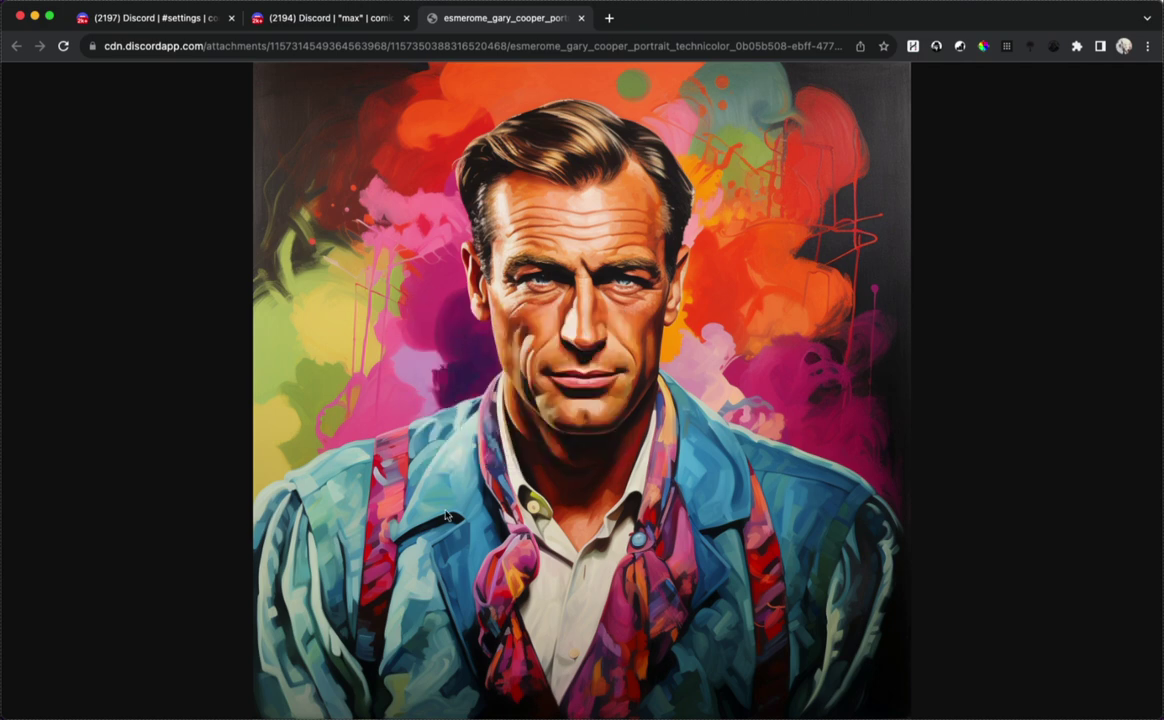
{"action": "type", "text": "gary-cooper-technicolor"}
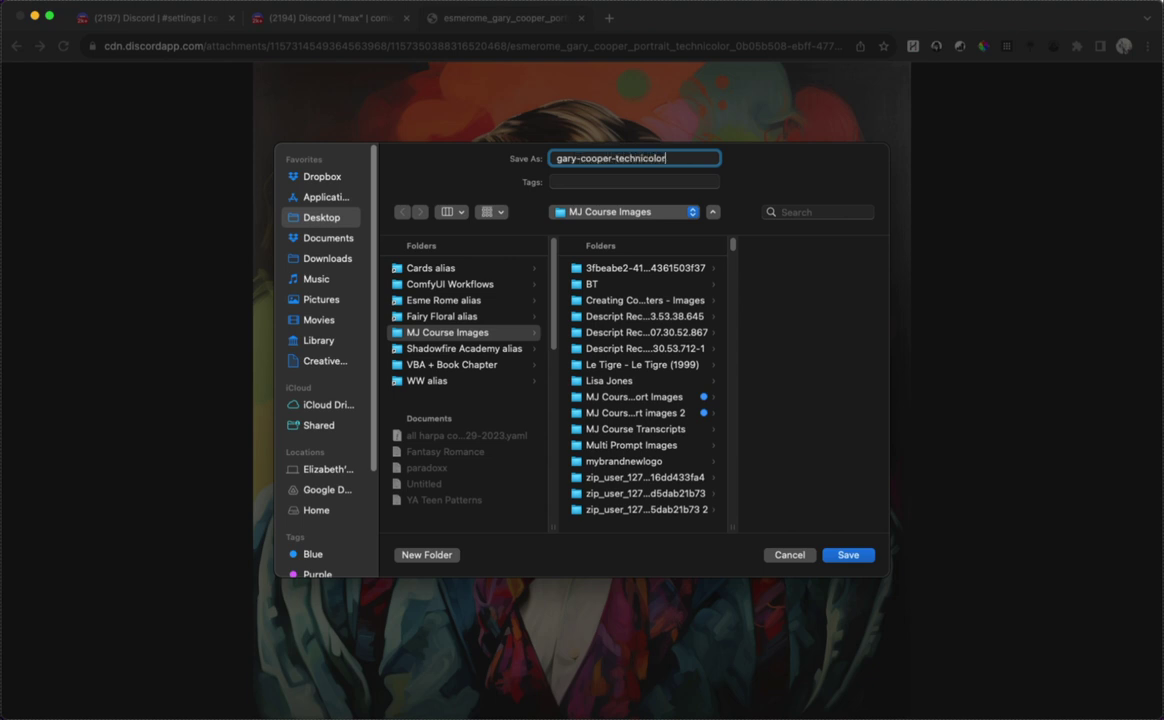
{"action": "left_click", "coordinate": [852, 555]}
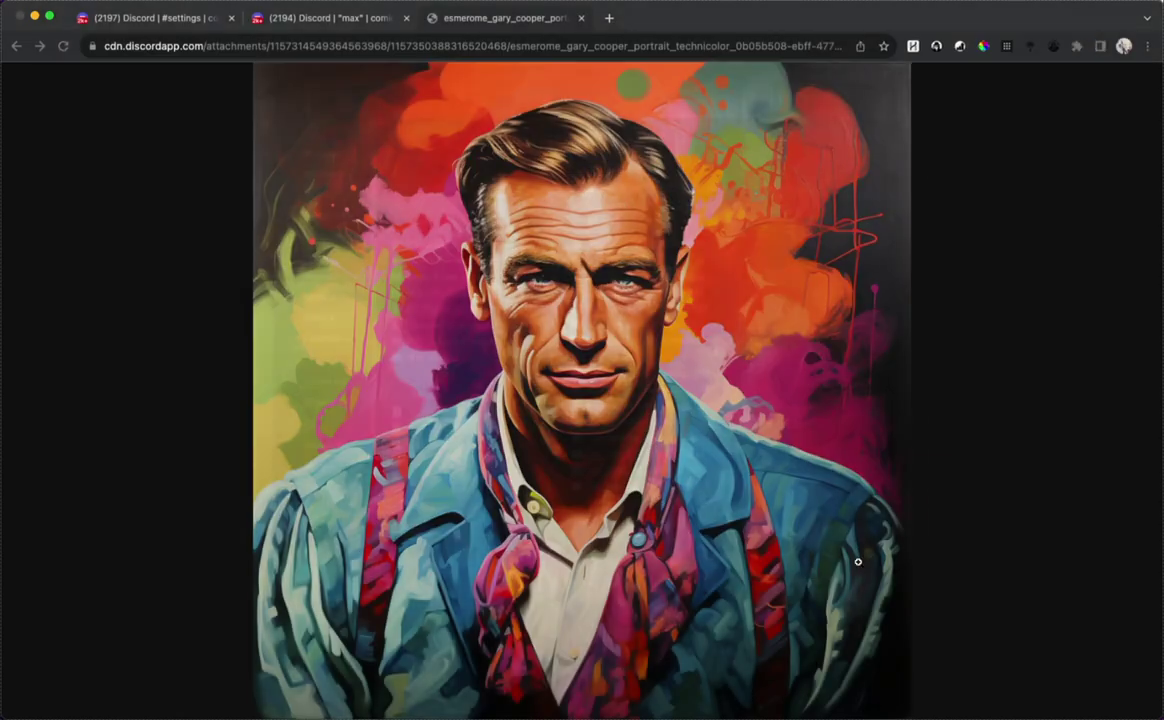
Back in the max thread, prepare InsightFaceSwap's /saveid command with the idname garycooper
{"action": "left_click", "coordinate": [300, 16]}
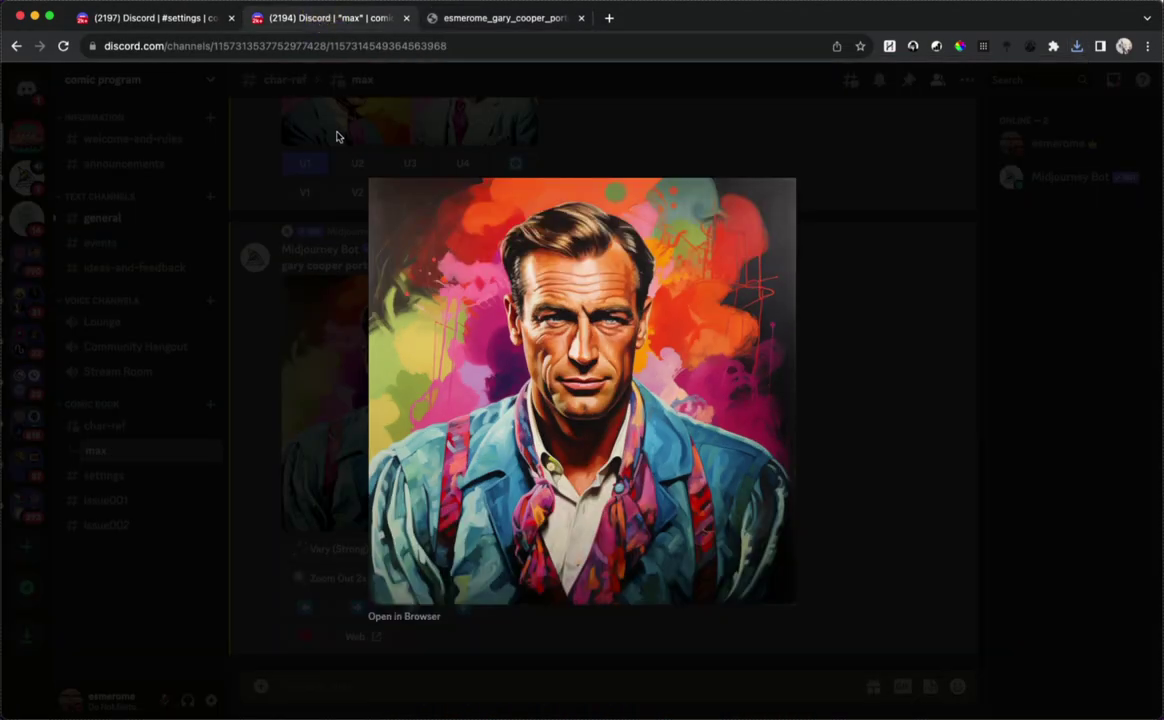
{"action": "left_click", "coordinate": [876, 214]}
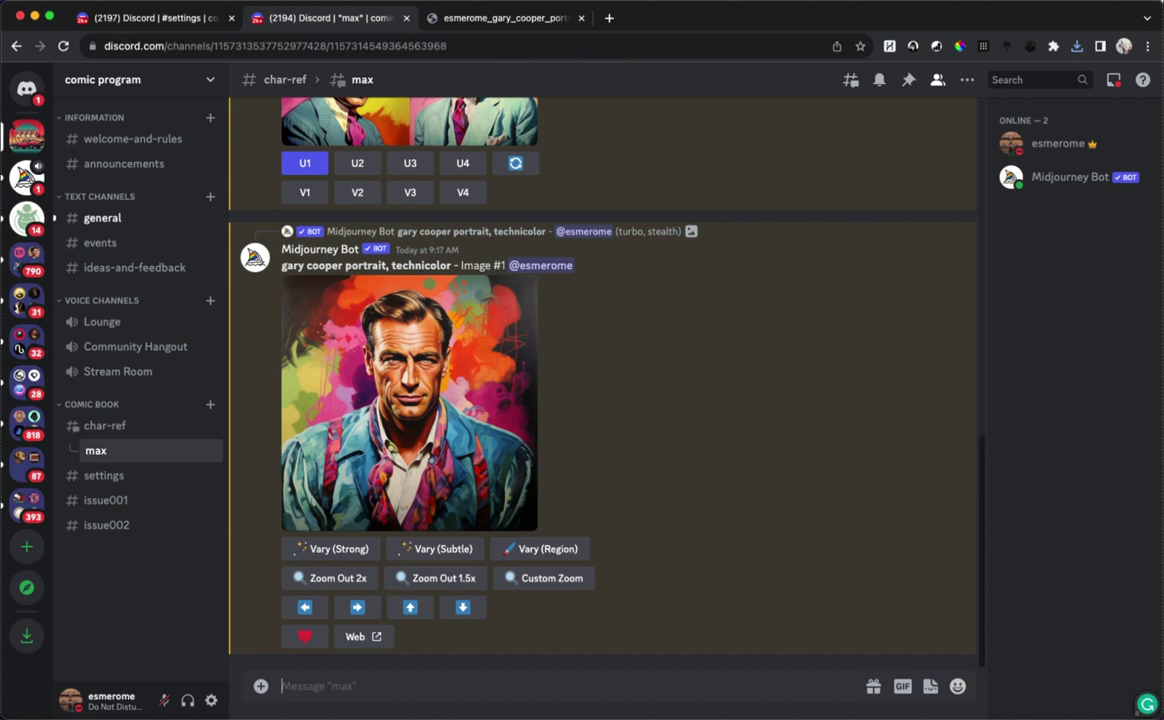
{"action": "left_click", "coordinate": [314, 687]}
{"action": "type", "text": "/"}
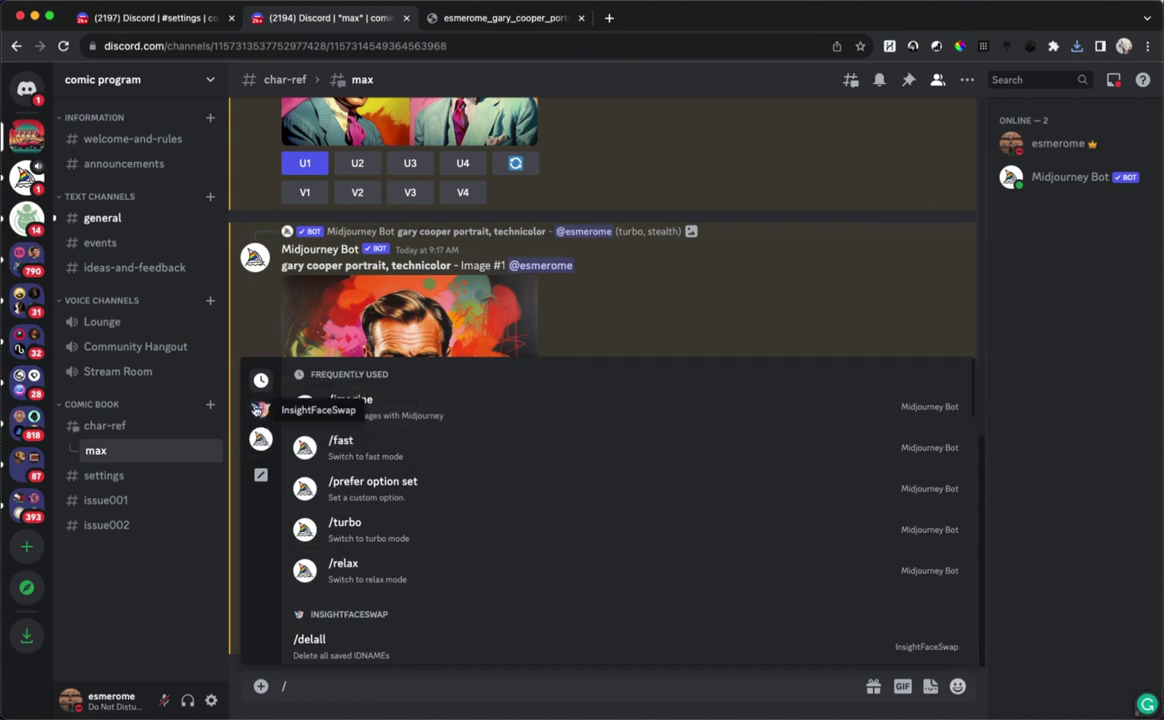
{"action": "left_click", "coordinate": [259, 410]}
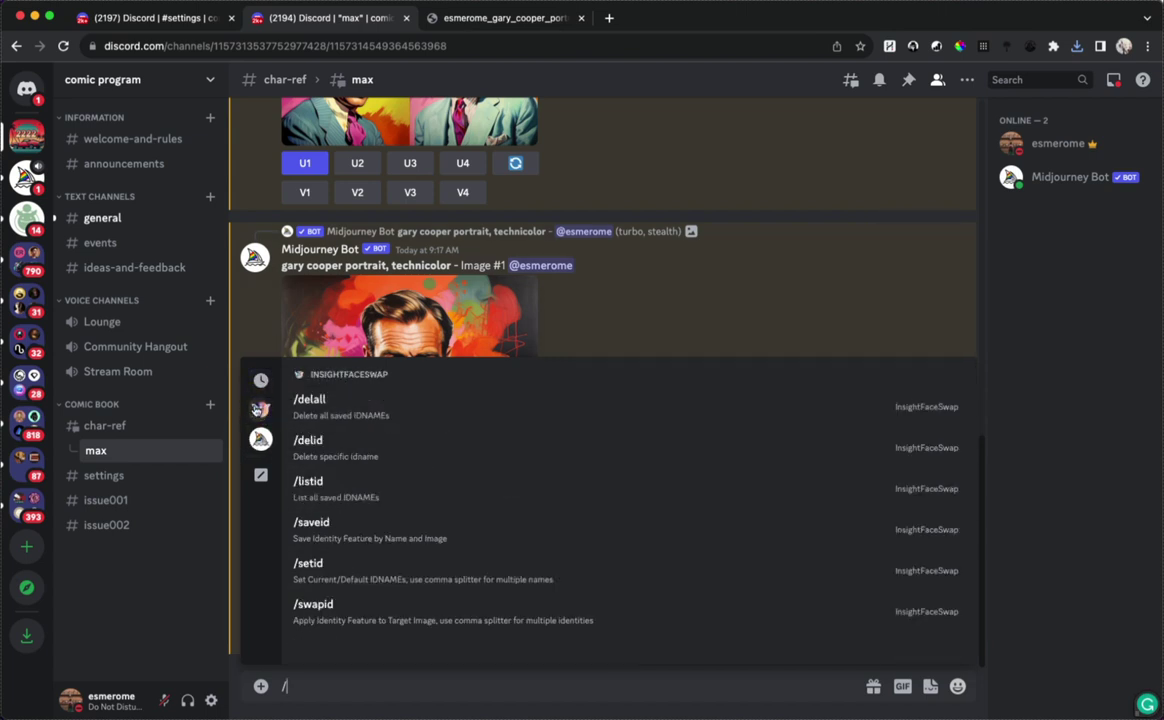
{"action": "left_click", "coordinate": [312, 525]}
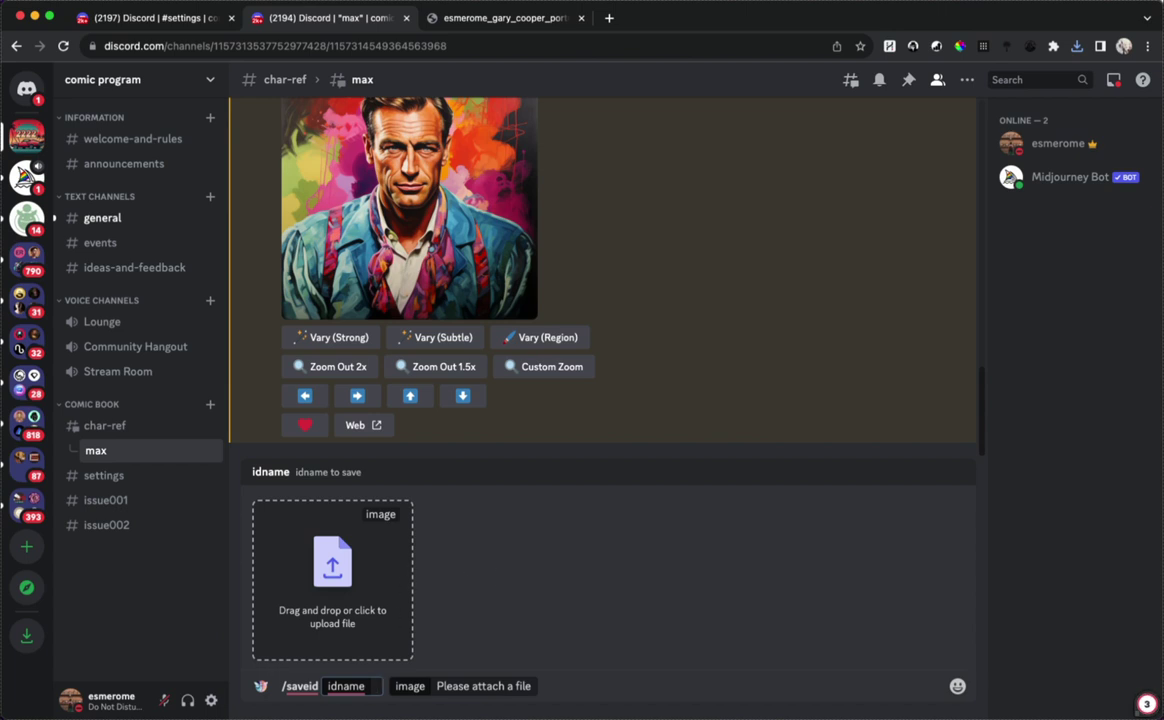
{"action": "type", "text": "garycooper"}
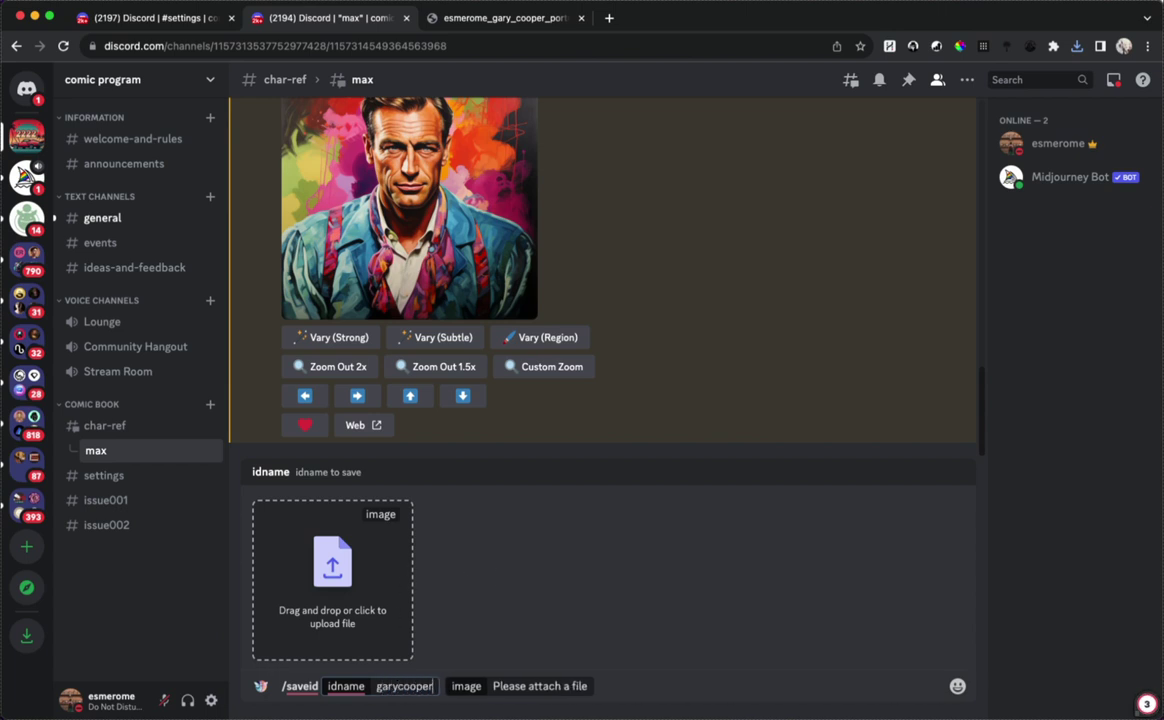
Attach the downloaded gary-cooper-technicolor.png as the /saveid image and send the command
{"action": "left_click", "coordinate": [1076, 46]}
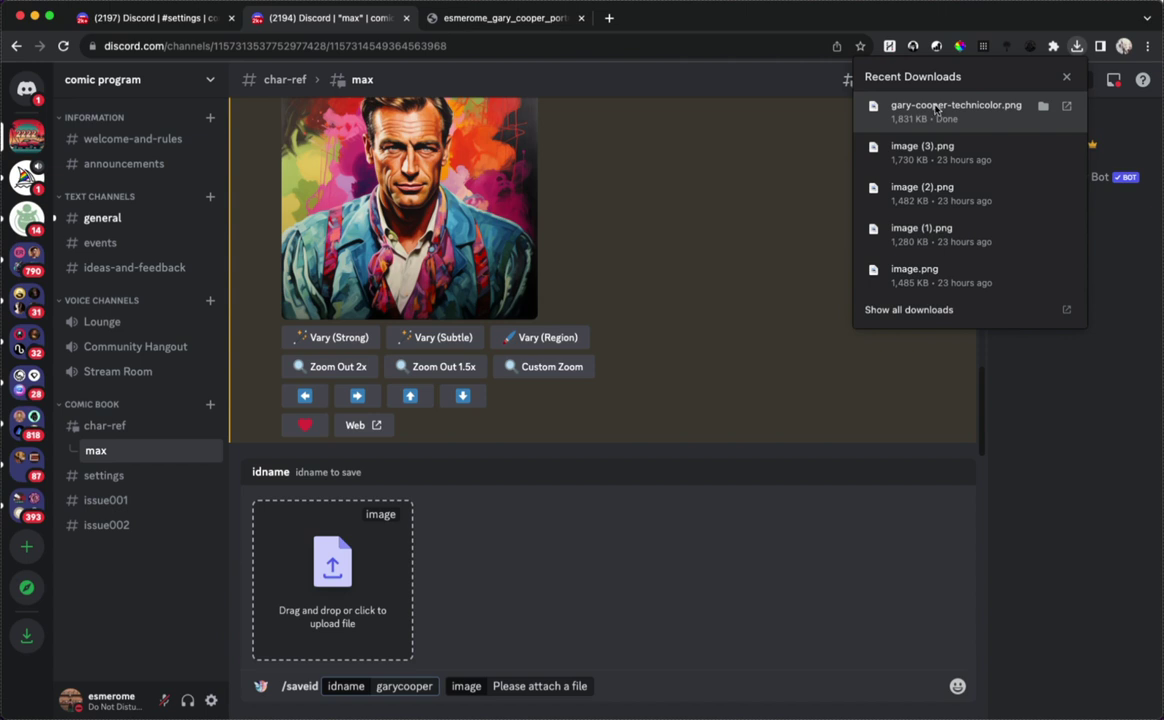
{"action": "left_click_drag", "start_coordinate": [935, 108], "coordinate": [327, 560]}
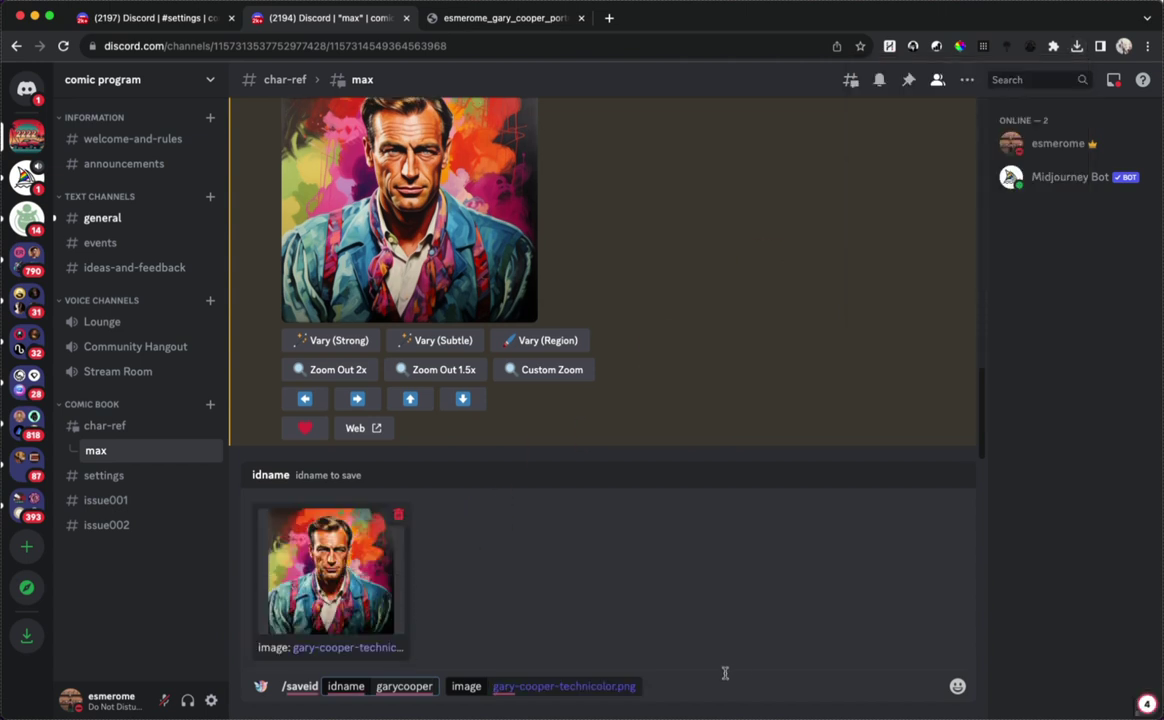
{"action": "left_click", "coordinate": [662, 684]}
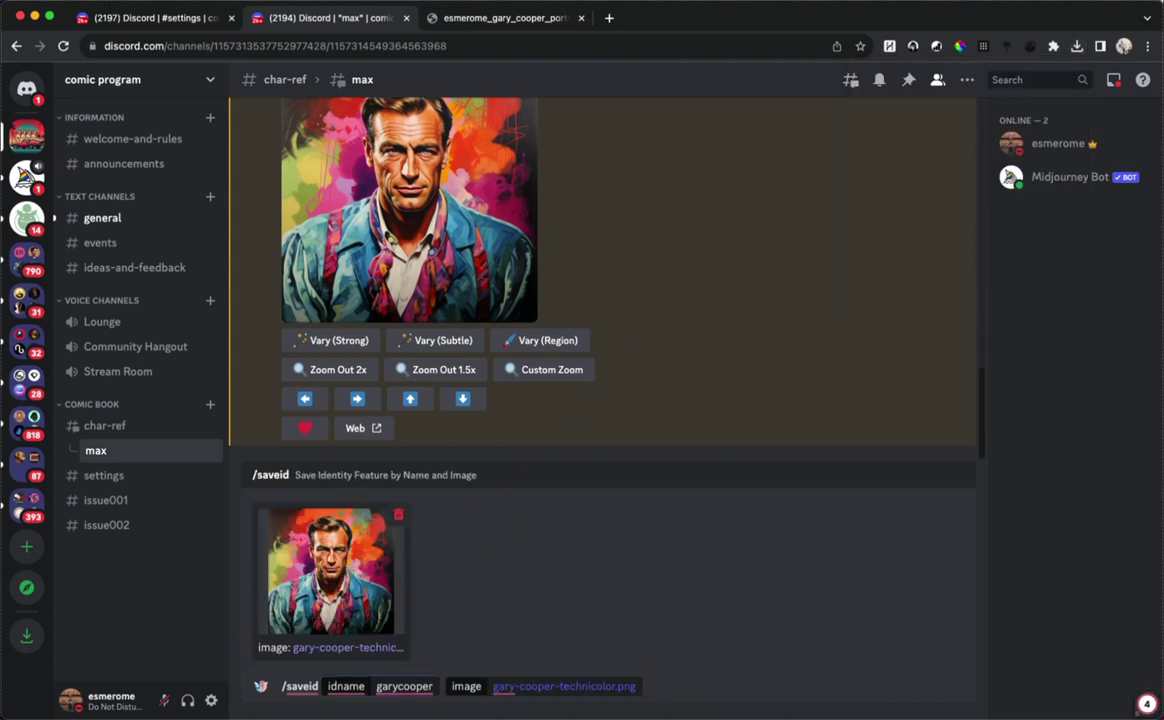
{"action": "key", "text": "Return"}
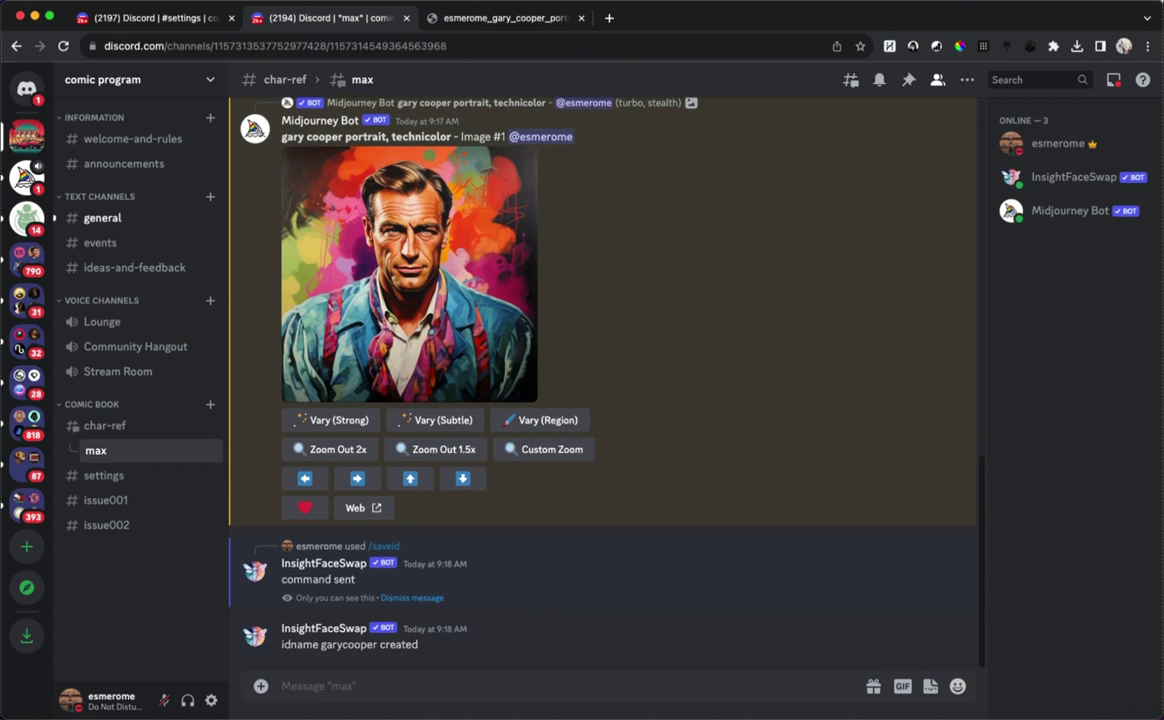
Set garycooper as the current idname with InsightFaceSwap's /setid command
{"action": "type", "text": "/setid"}
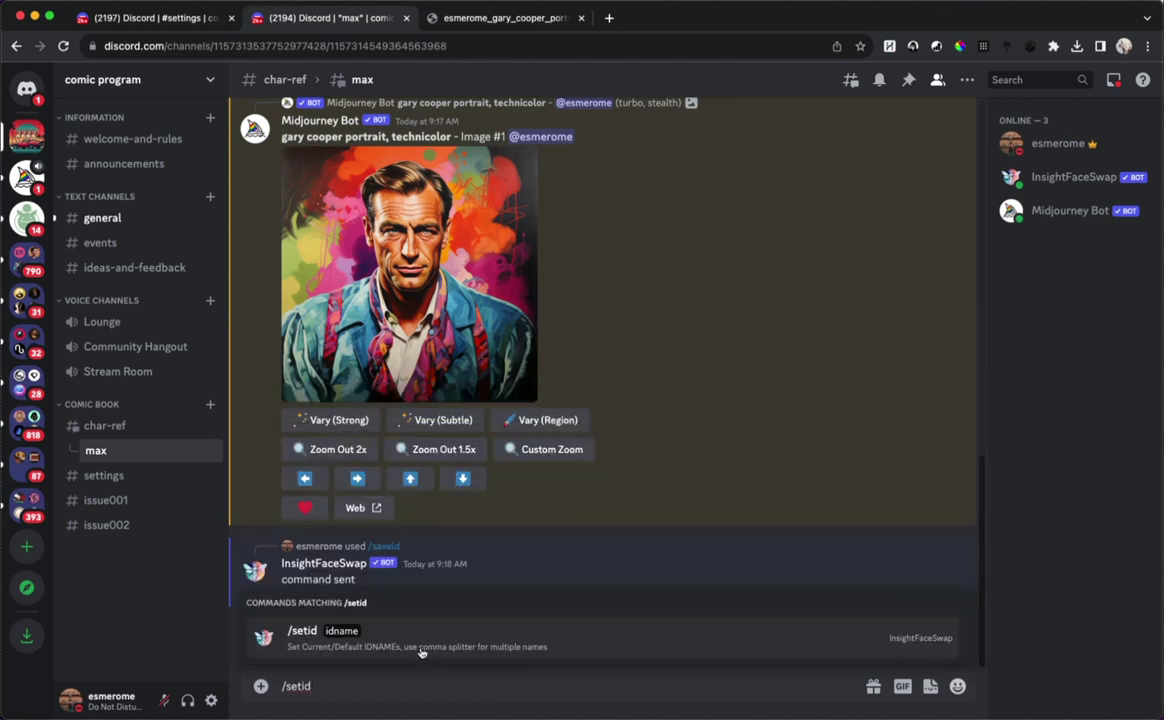
{"action": "left_click", "coordinate": [411, 637]}
{"action": "type", "text": "garycooper"}
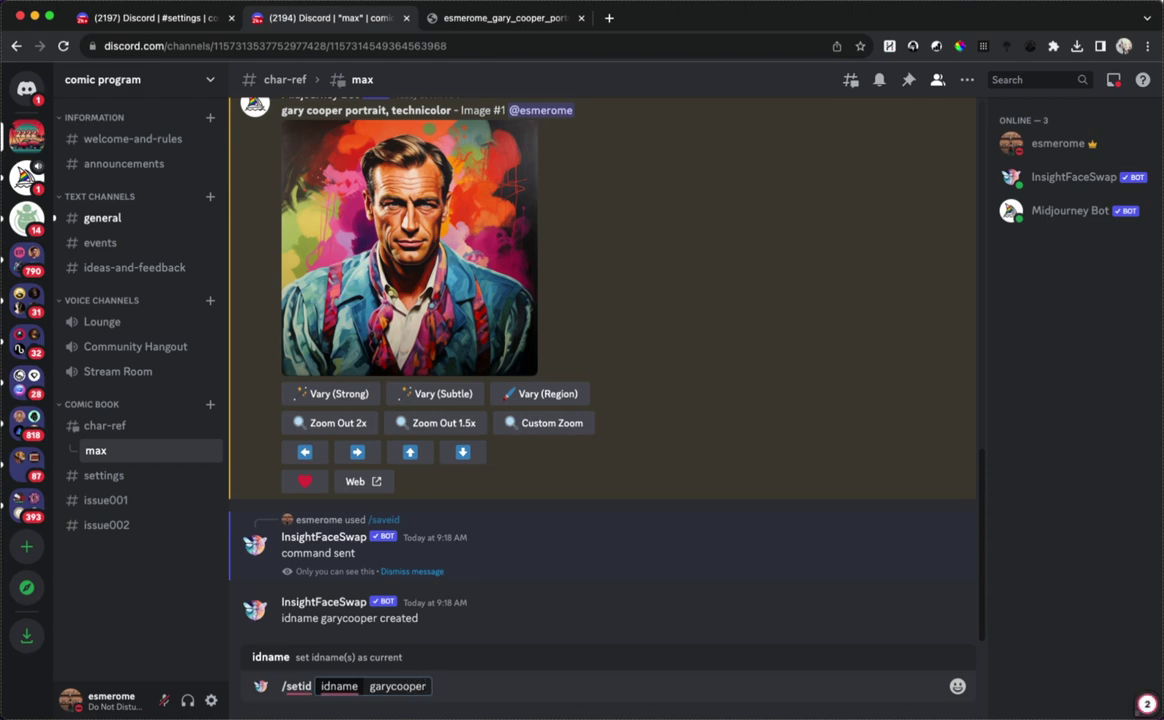
{"action": "key", "text": "Return"}
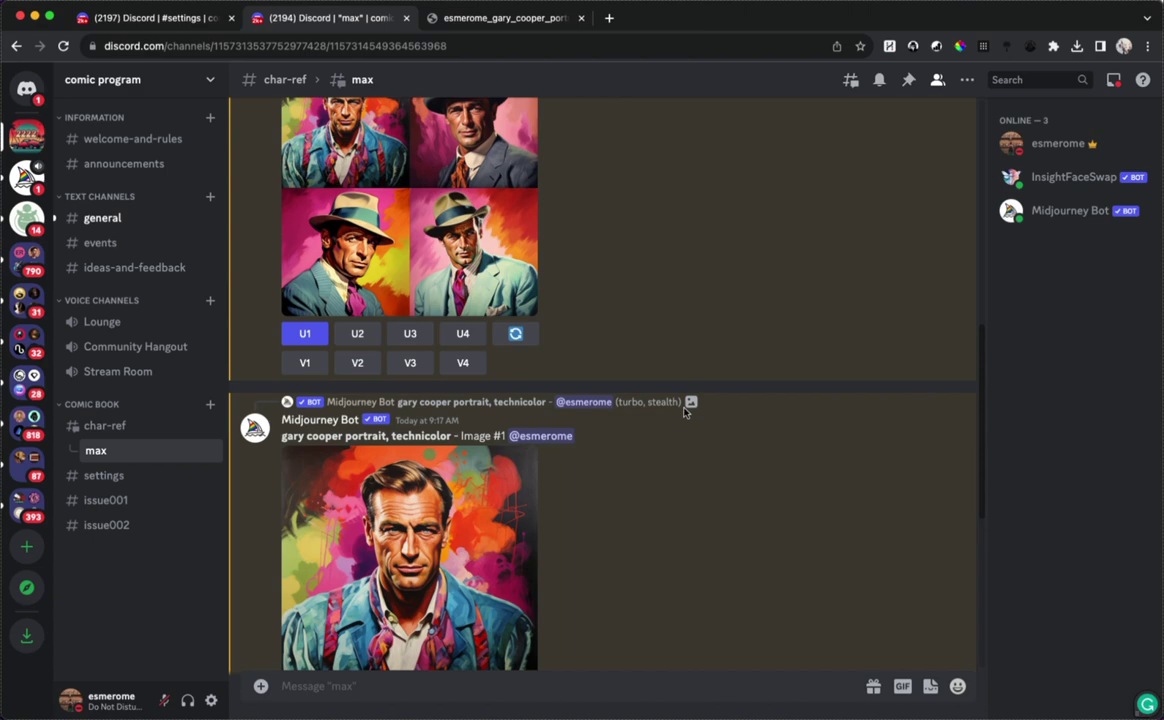
Generate Midjourney images with /imagine from the prompt "cowboy on a ranch, close-up"
{"action": "type", "text": "/imagine"}
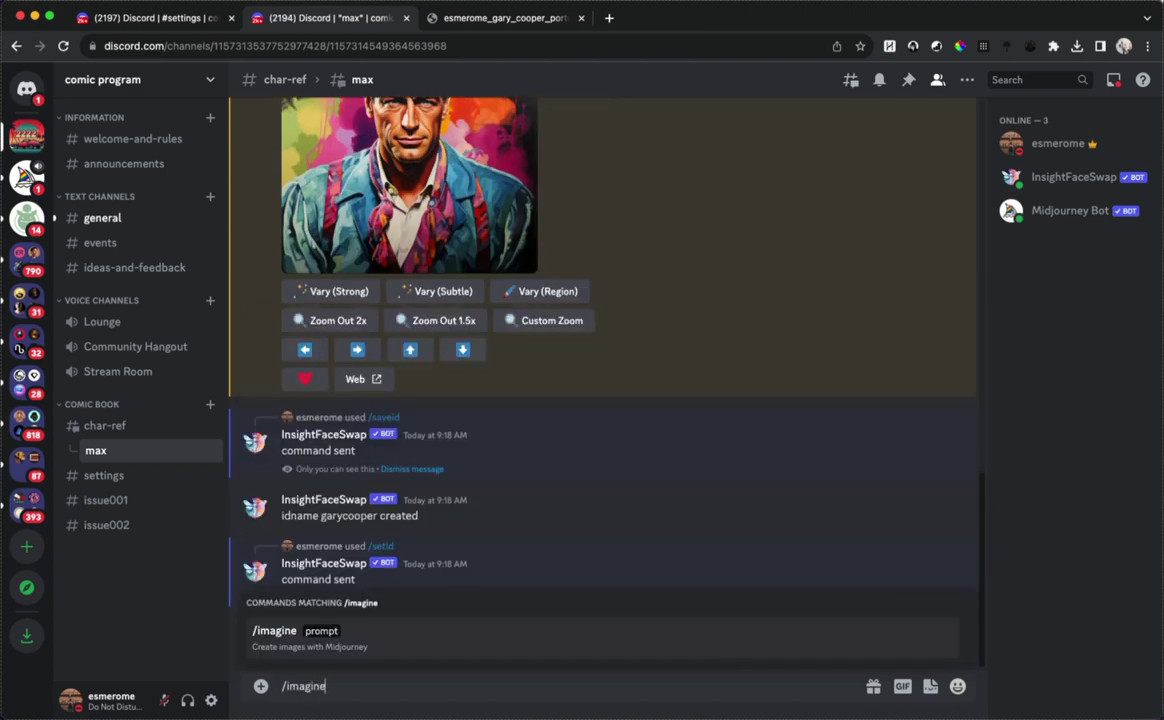
{"action": "key", "text": "Tab"}
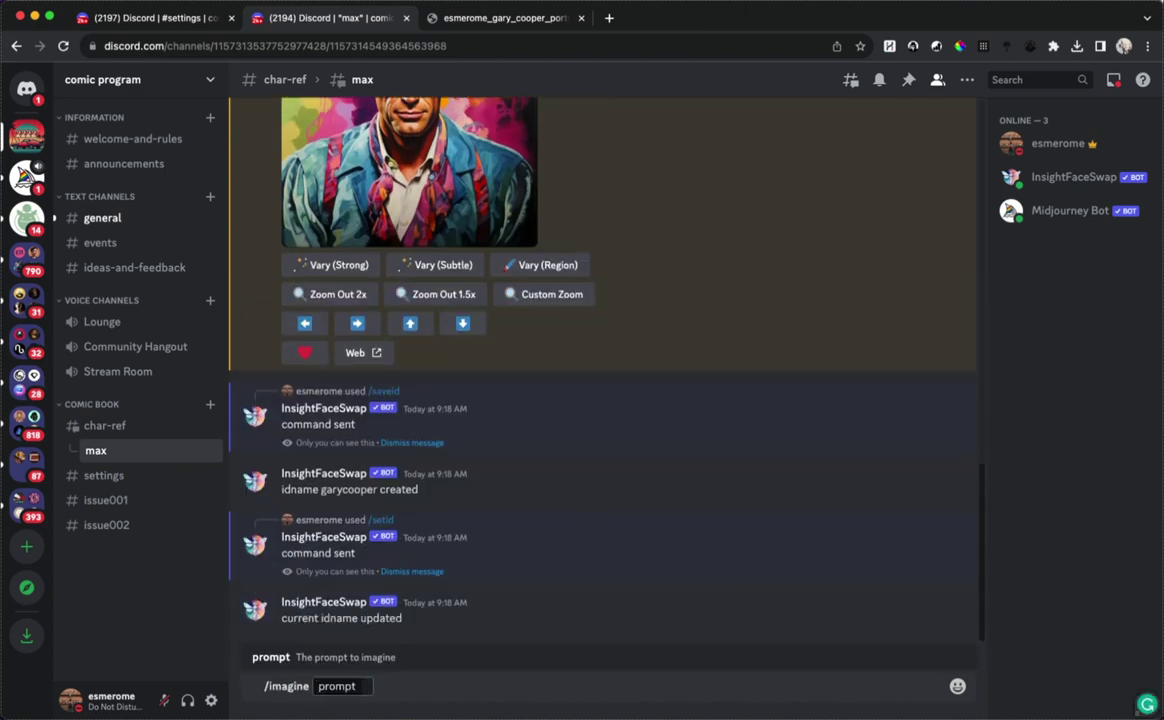
{"action": "type", "text": "cowboy on a ranch"}
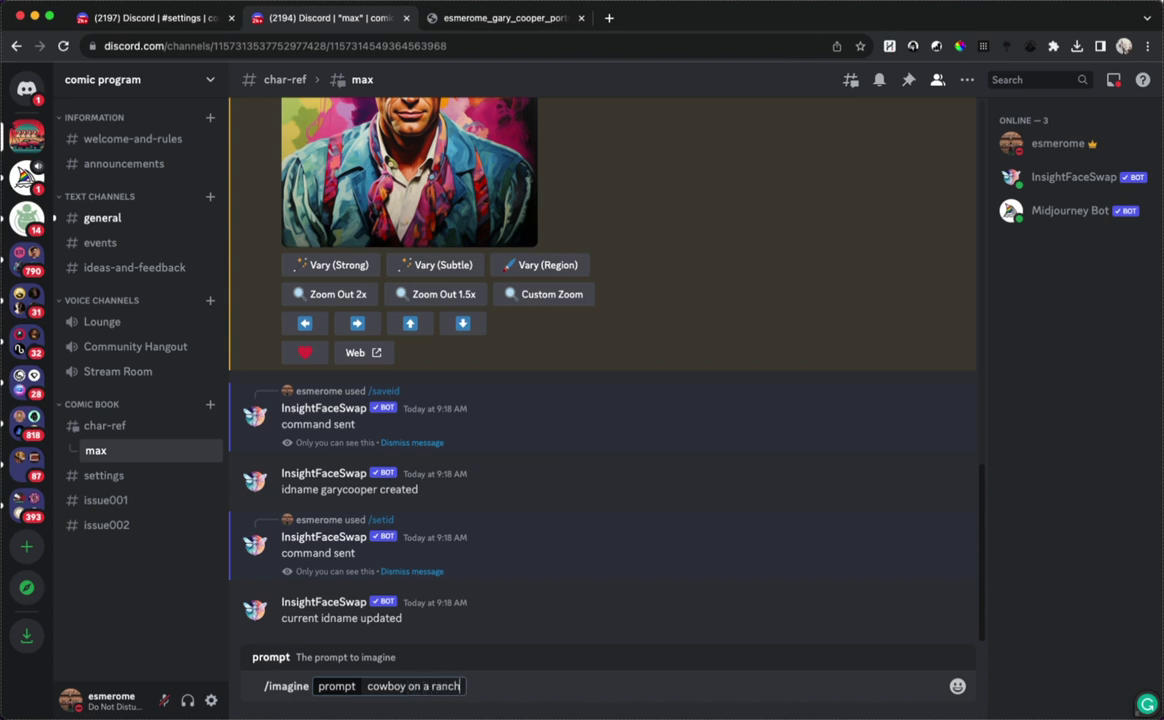
{"action": "type", "text": ", close-up"}
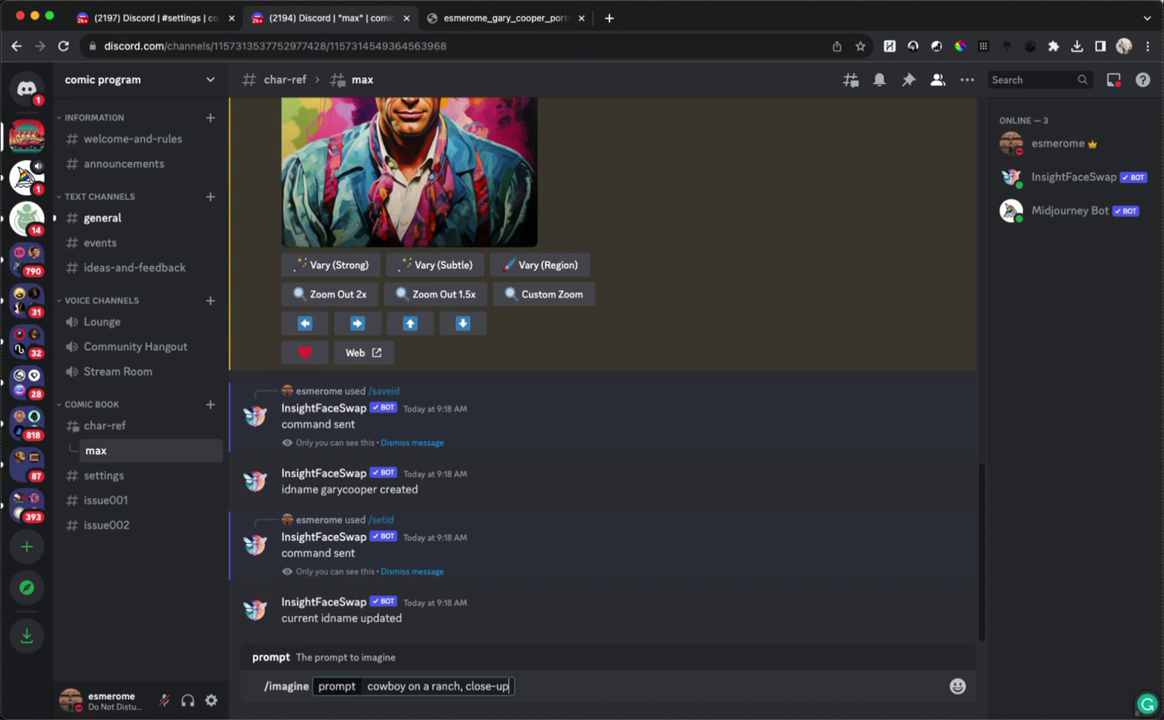
{"action": "key", "text": "Return"}
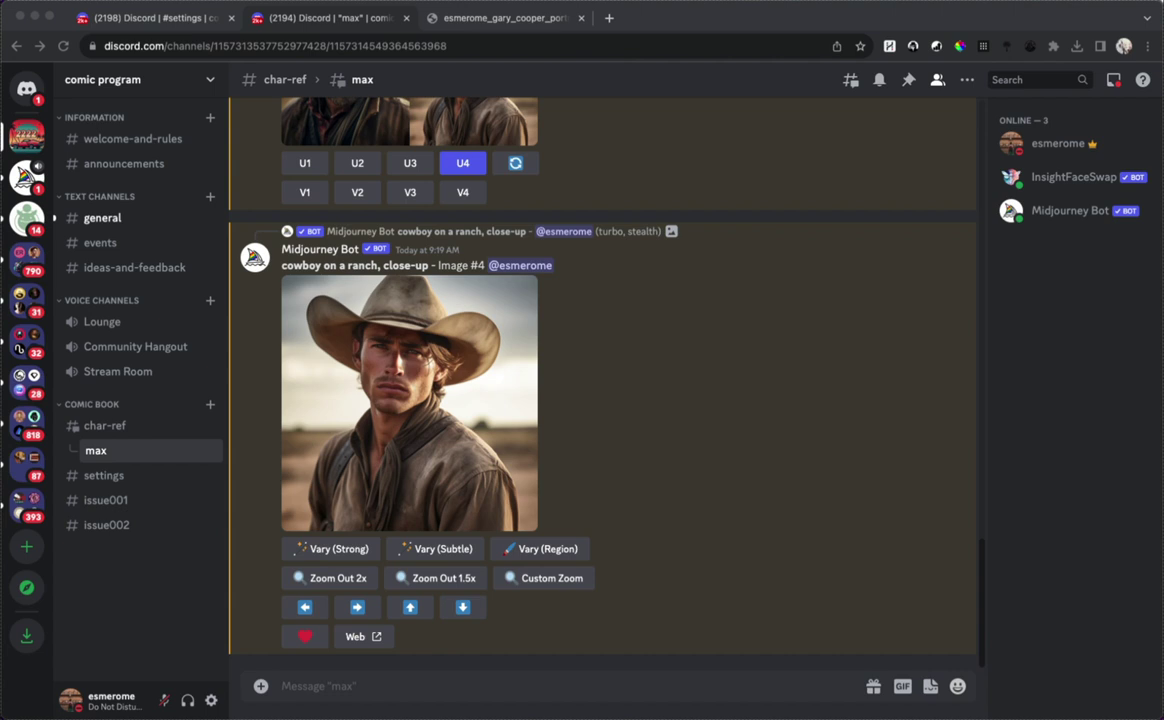
Run the INSwapper app on the upscaled "cowboy on a ranch, close-up" image #4 to swap in the garycooper face
{"action": "left_click", "coordinate": [586, 406]}
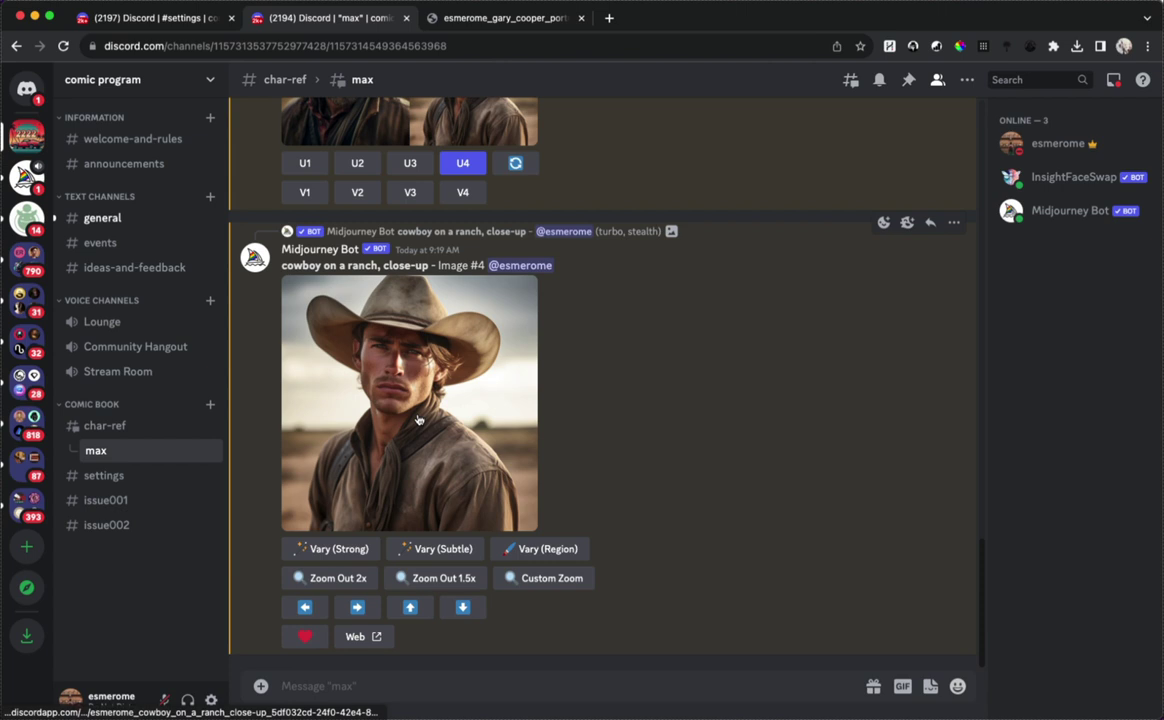
{"action": "scroll", "coordinate": [418, 420], "scroll_direction": "up", "scroll_amount": 2}
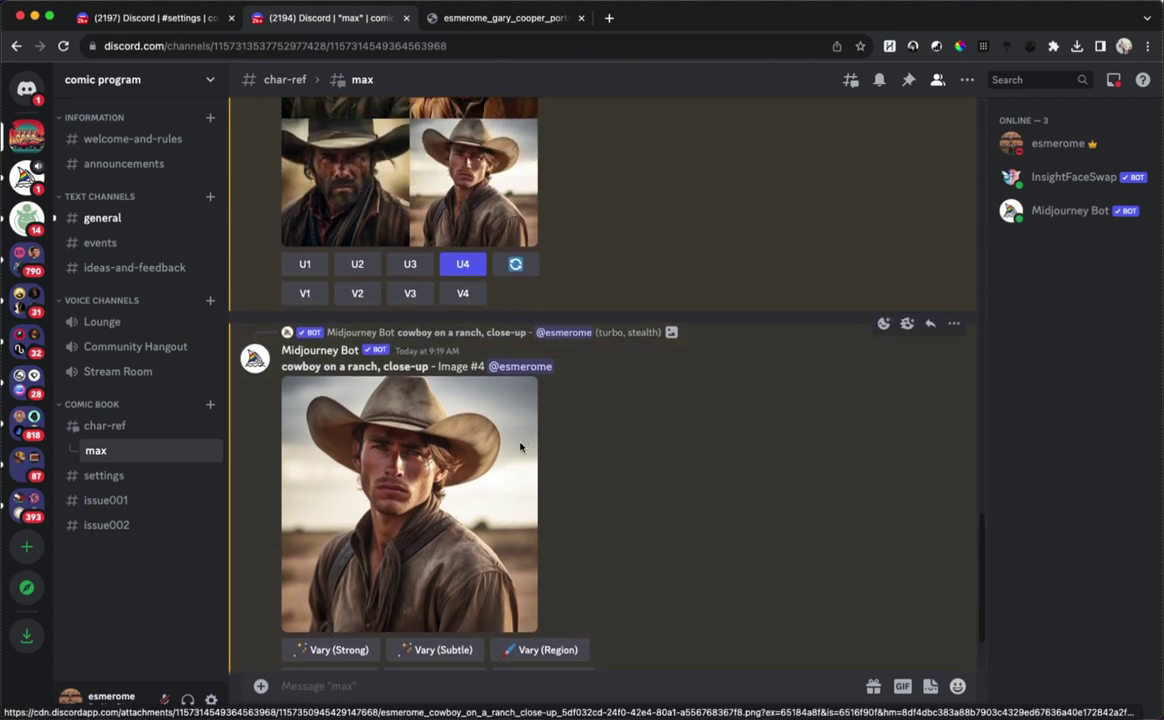
{"action": "scroll", "coordinate": [520, 447], "scroll_direction": "down", "scroll_amount": 2}
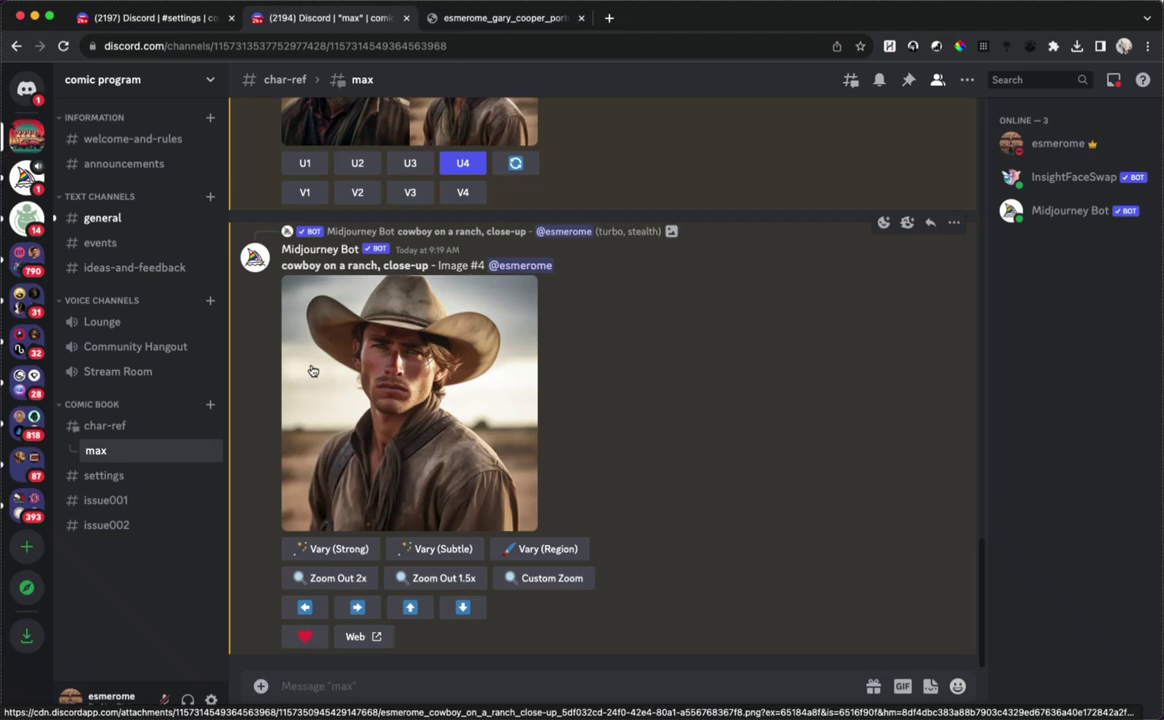
{"action": "scroll", "coordinate": [313, 371], "scroll_direction": "up", "scroll_amount": 10}
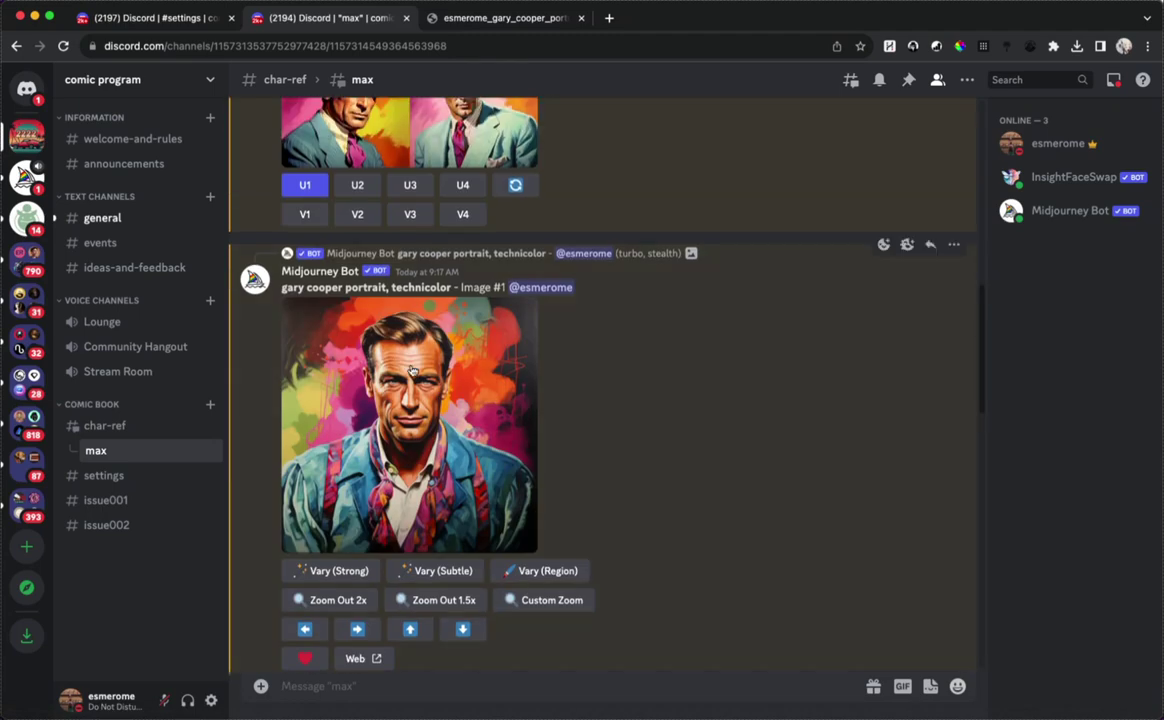
{"action": "scroll", "coordinate": [412, 371], "scroll_direction": "down", "scroll_amount": 10}
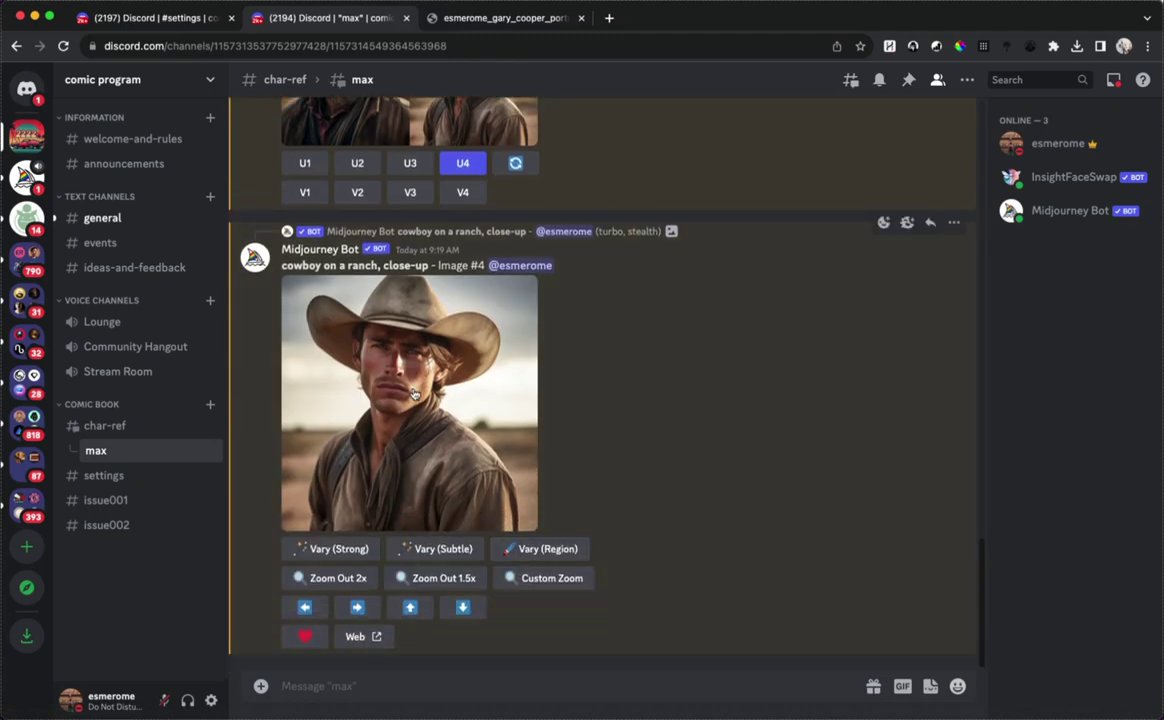
{"action": "right_click", "coordinate": [437, 420]}
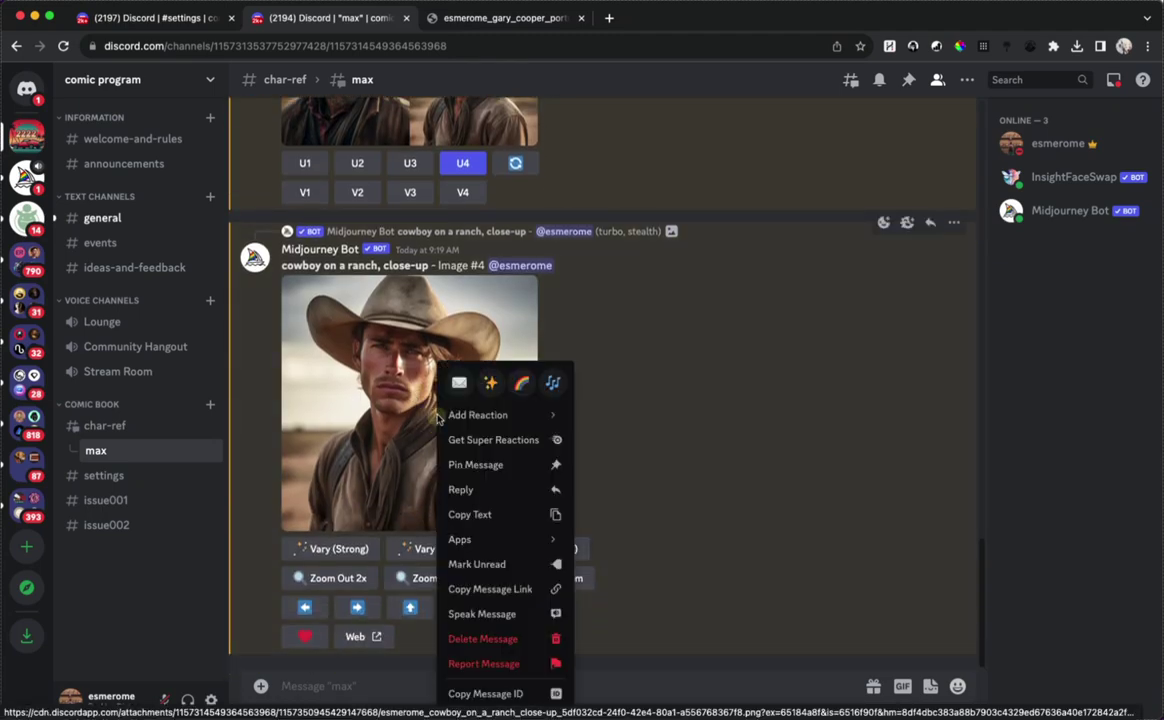
{"action": "mouse_move", "coordinate": [505, 544]}
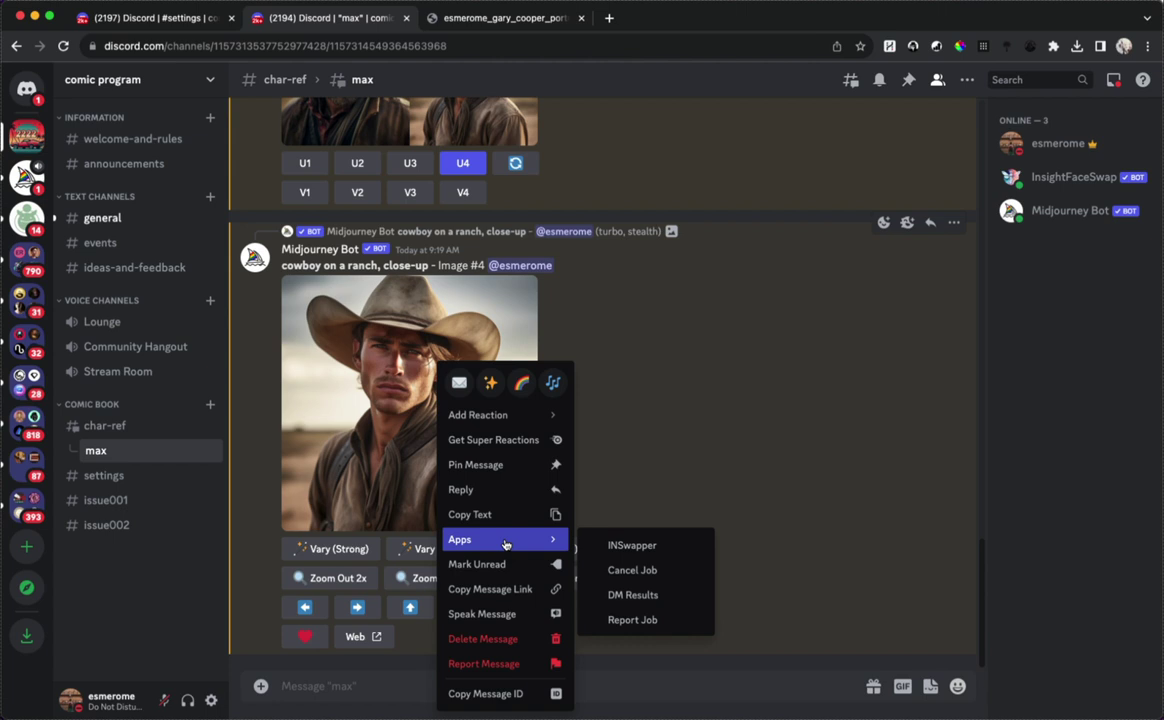
{"action": "left_click", "coordinate": [631, 546]}
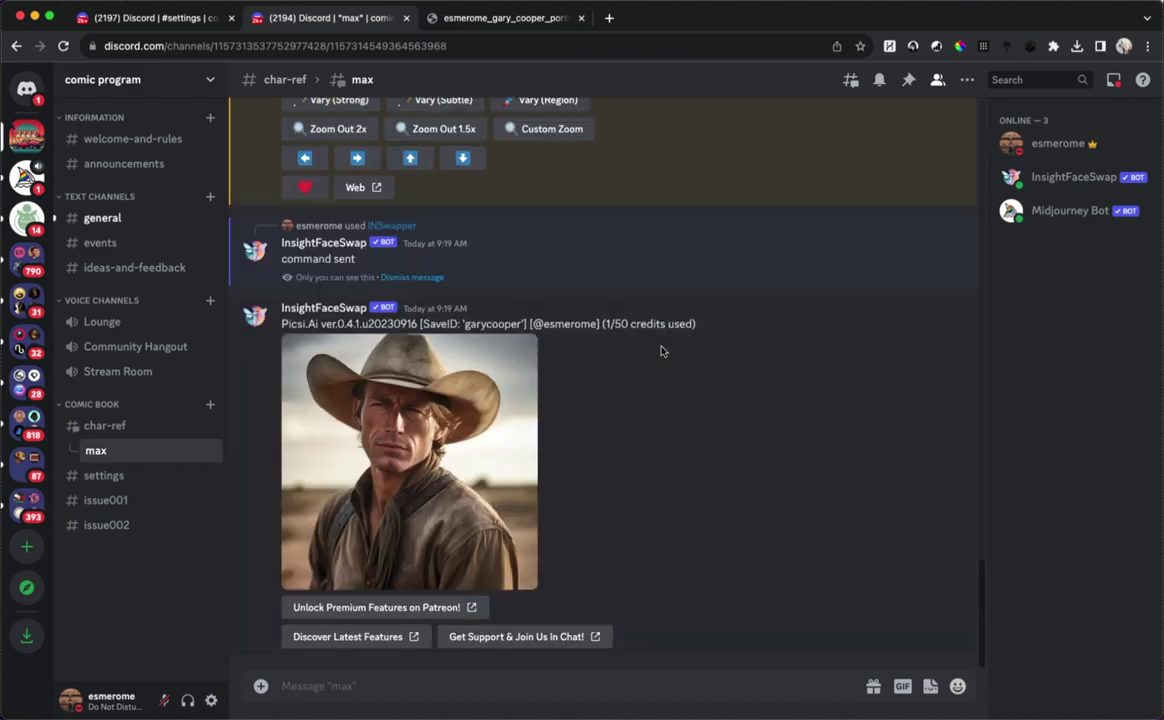
Open the face-swapped cowboy at full size in its own browser tab and compare its face with the Gary Cooper portrait
{"action": "left_click", "coordinate": [472, 458]}
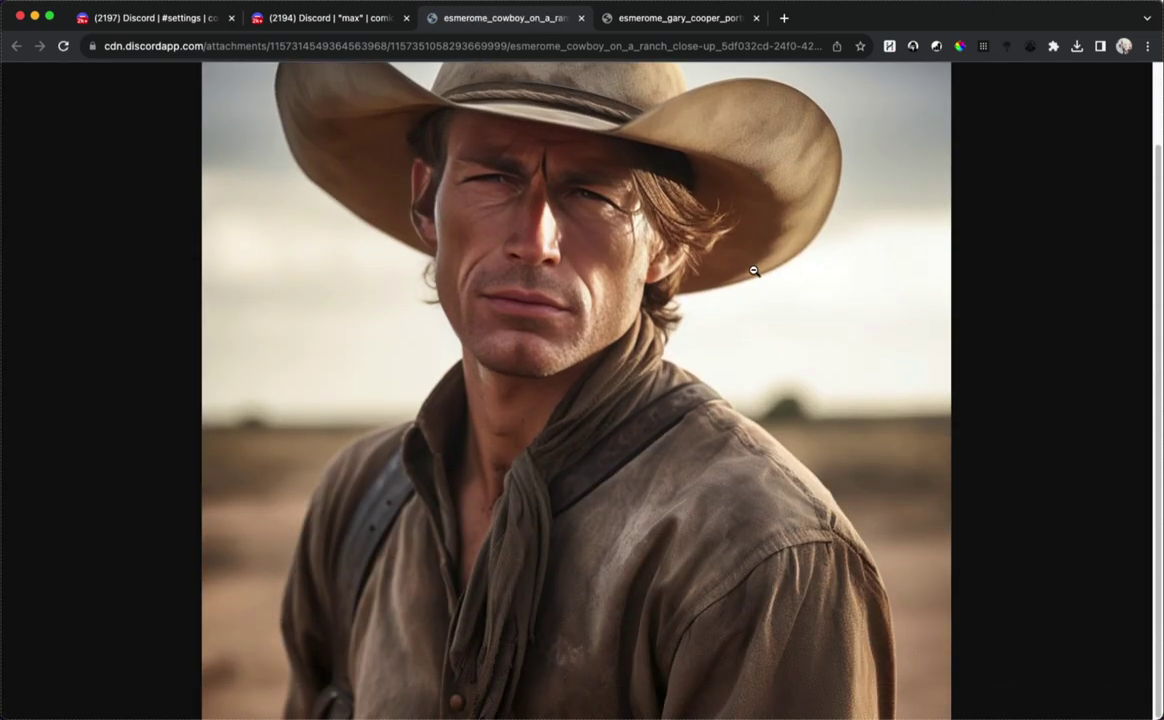
{"action": "scroll", "coordinate": [753, 268], "scroll_direction": "up", "scroll_amount": 1}
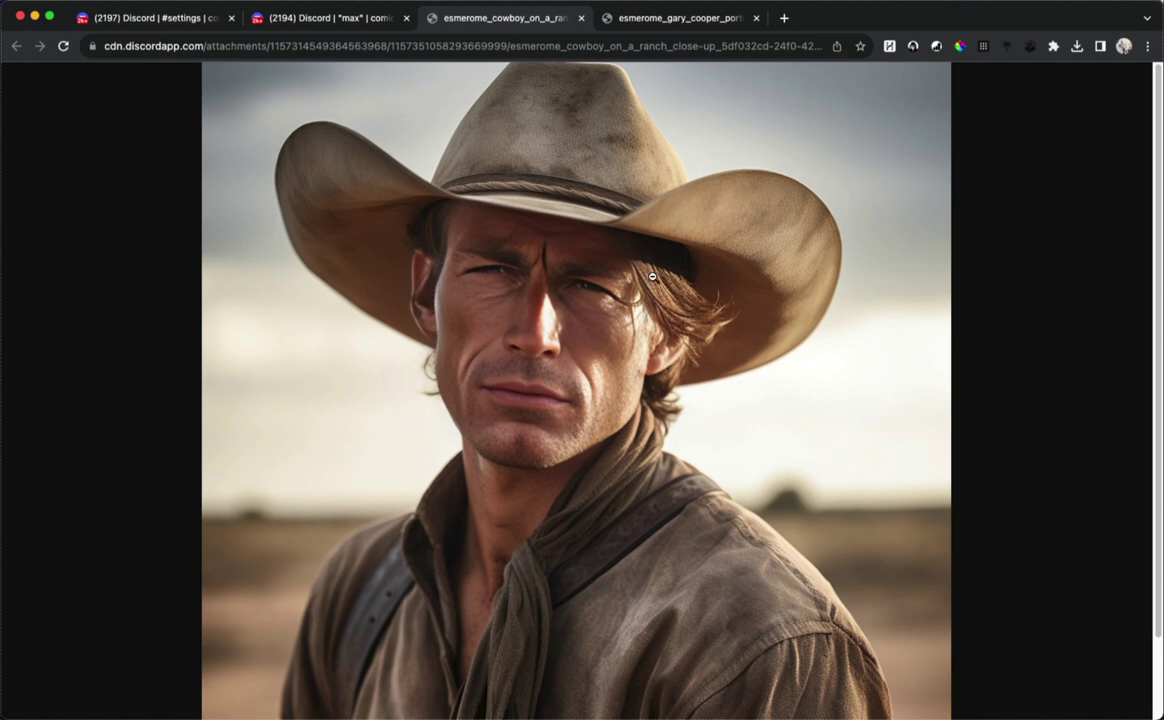
{"action": "left_click", "coordinate": [303, 18]}
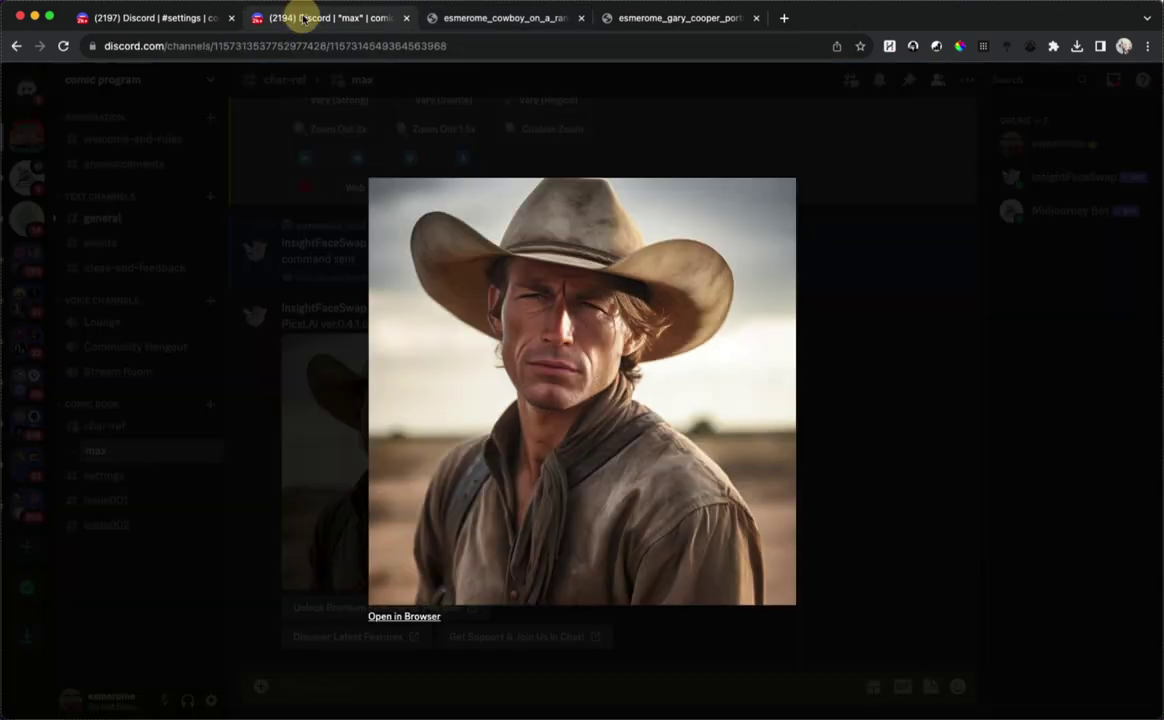
{"action": "left_click", "coordinate": [870, 361]}
{"action": "scroll", "coordinate": [709, 410], "scroll_direction": "up", "scroll_amount": 10}
{"action": "scroll", "coordinate": [705, 422], "scroll_direction": "up", "scroll_amount": 5}
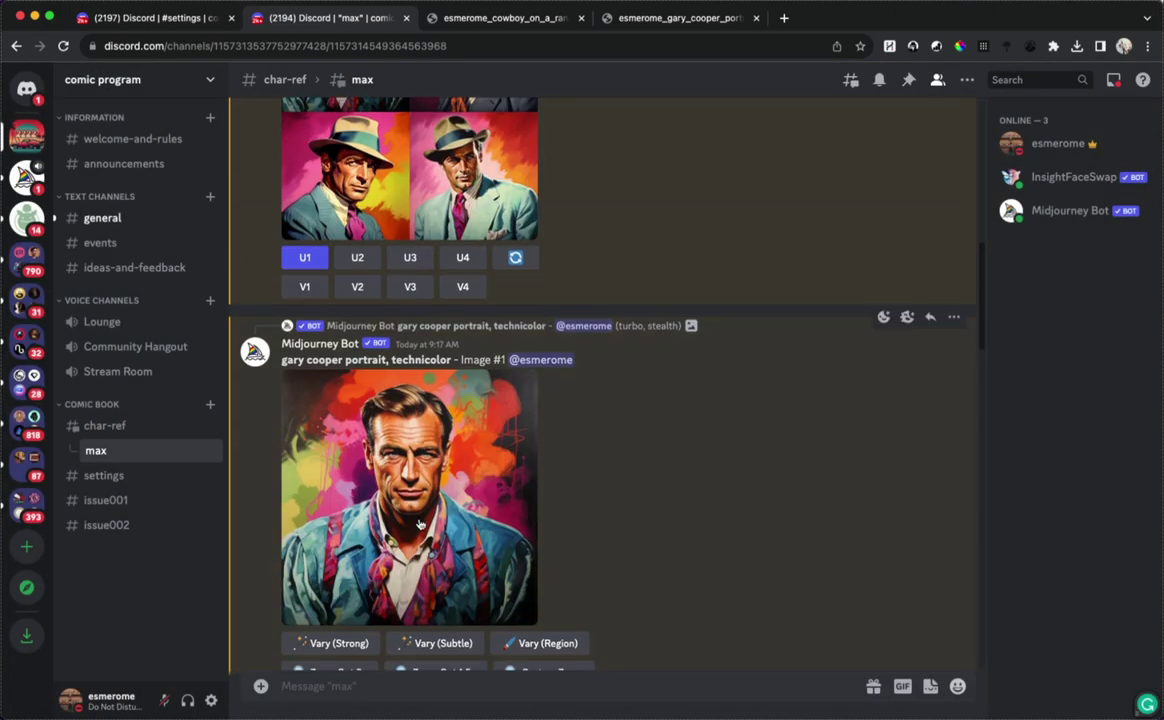
{"action": "left_click", "coordinate": [436, 446]}
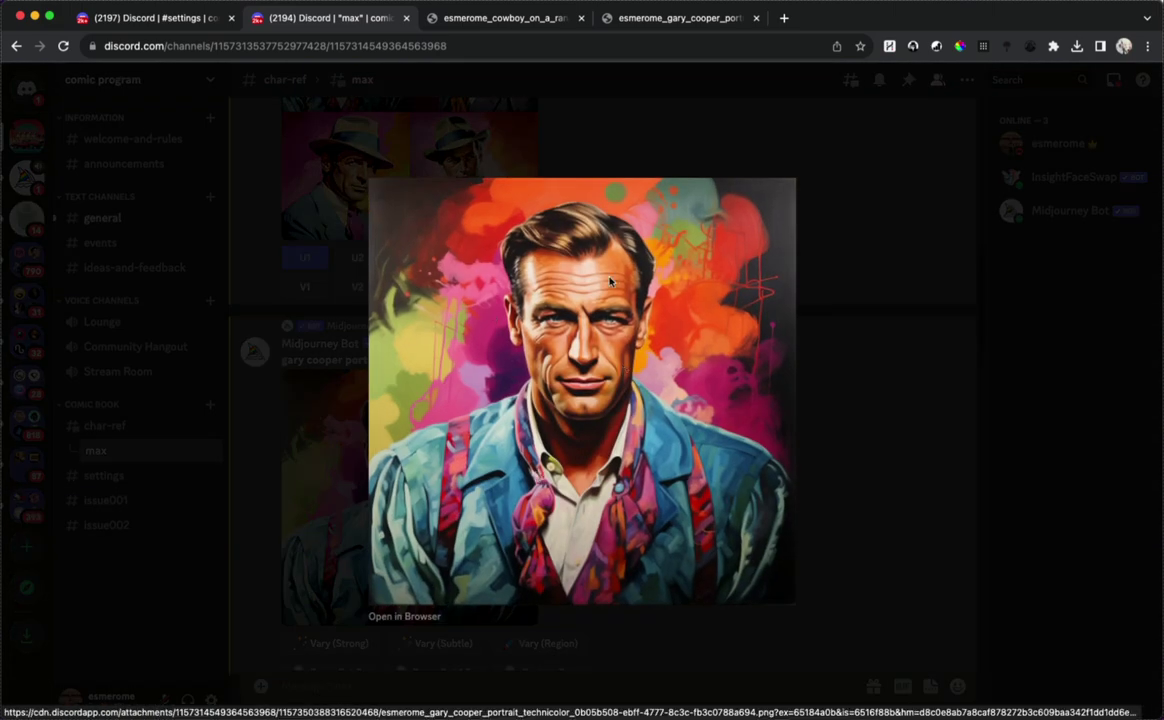
{"action": "left_click", "coordinate": [448, 20]}
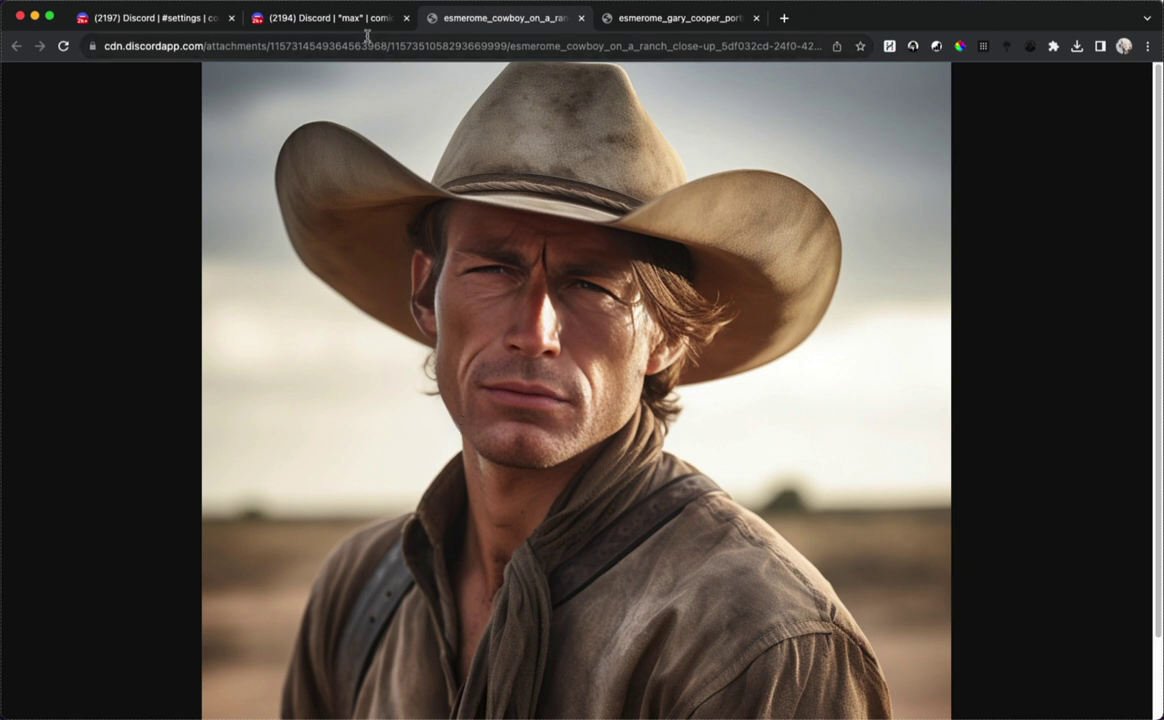
Return to the max thread and compare the original cowboy image with the face-swapped version
{"action": "left_click", "coordinate": [323, 18]}
{"action": "left_click", "coordinate": [953, 387]}
{"action": "scroll", "coordinate": [770, 539], "scroll_direction": "up", "scroll_amount": 5}
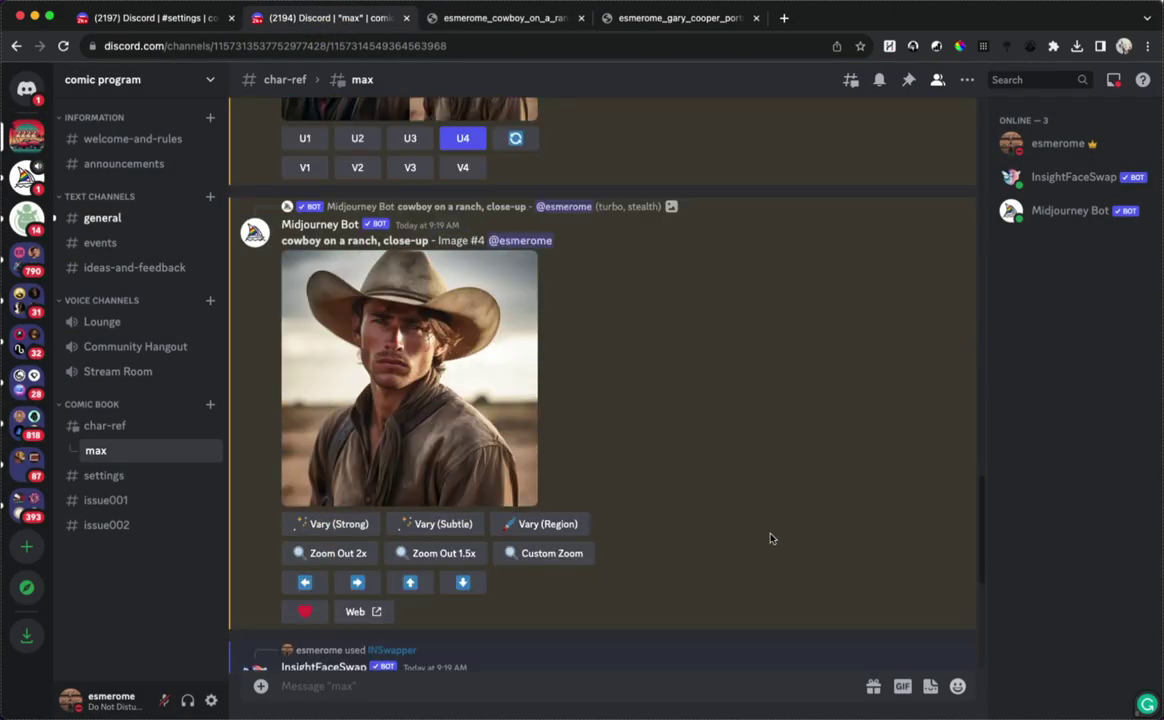
{"action": "scroll", "coordinate": [770, 539], "scroll_direction": "down", "scroll_amount": 5}
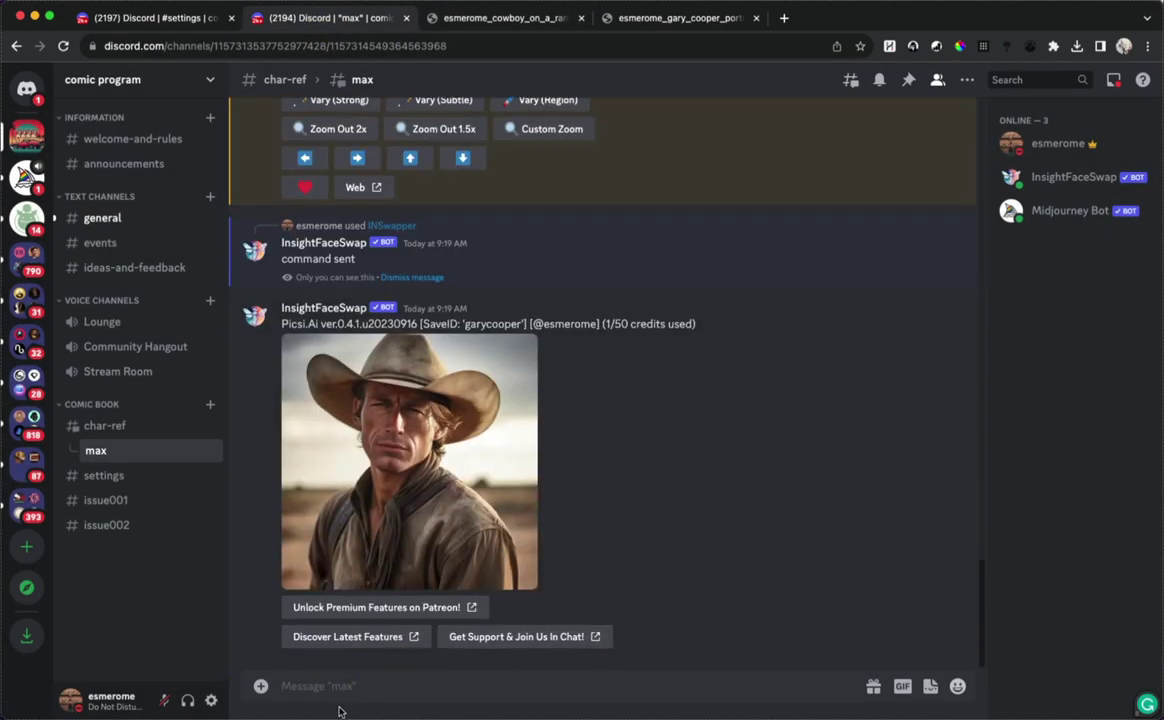
Generate Midjourney images from "jugendstil portrait of a cowboy, gold and black --ar 9:16" and upscale the third result
{"action": "type", "text": "/imagine"}
{"action": "key", "text": "Tab"}
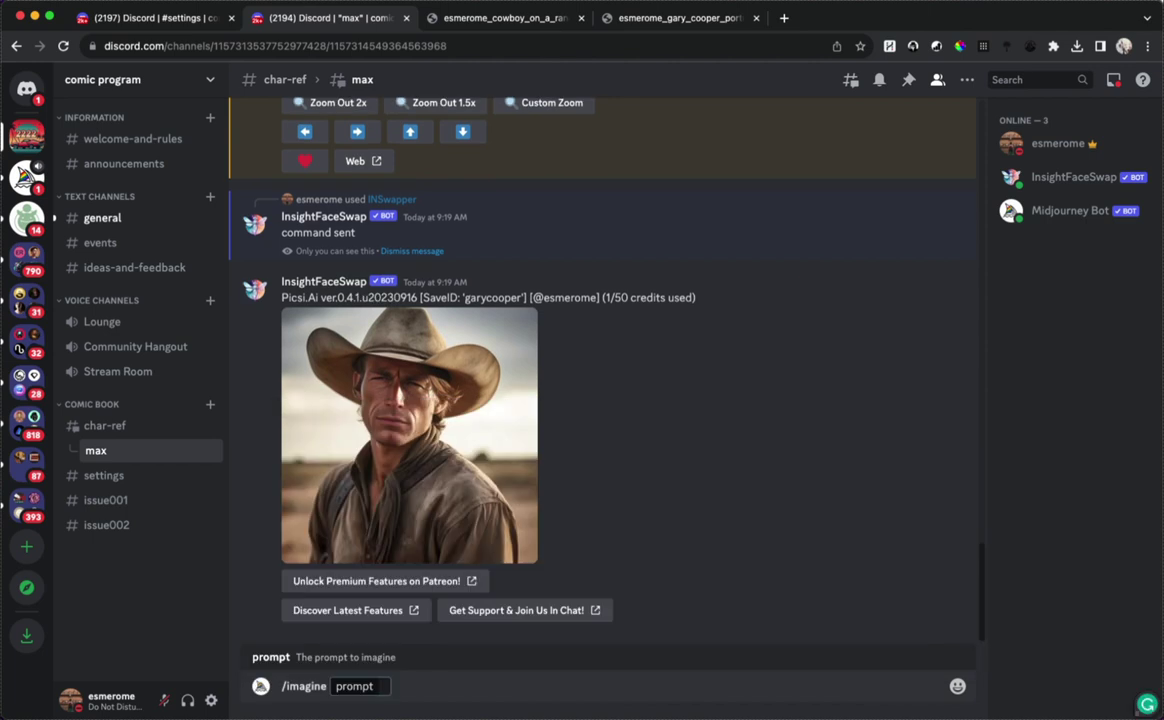
{"action": "type", "text": "jugendstil"}
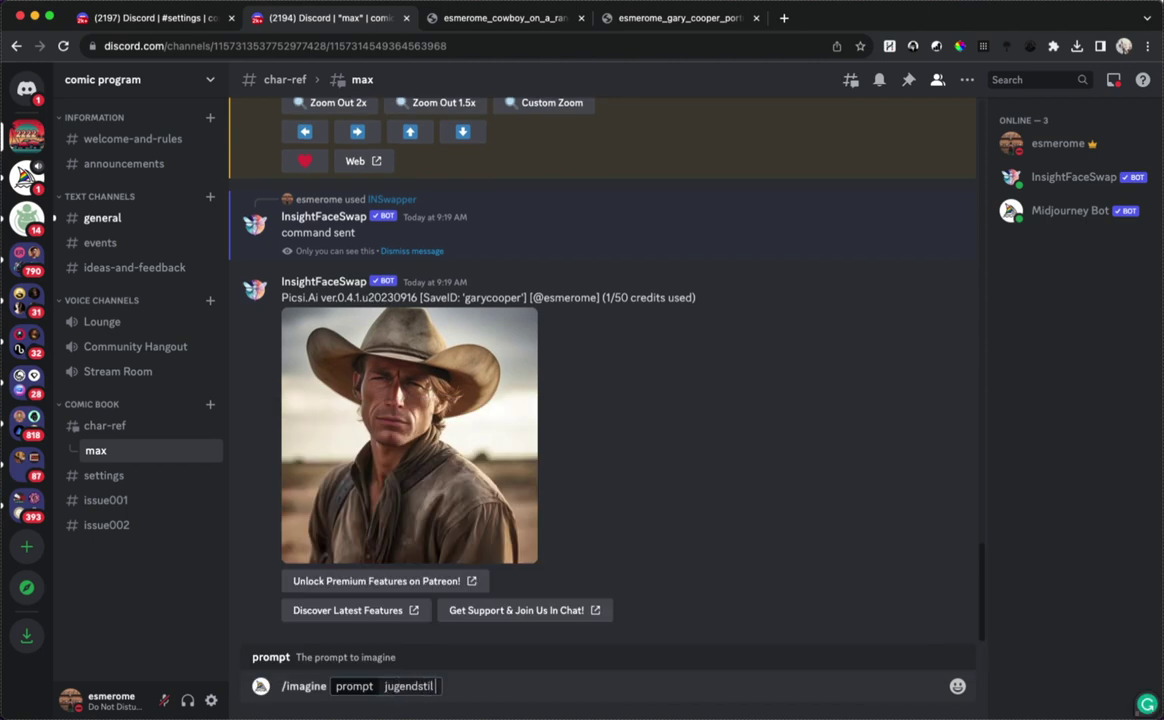
{"action": "type", "text": " portrait of a c"}
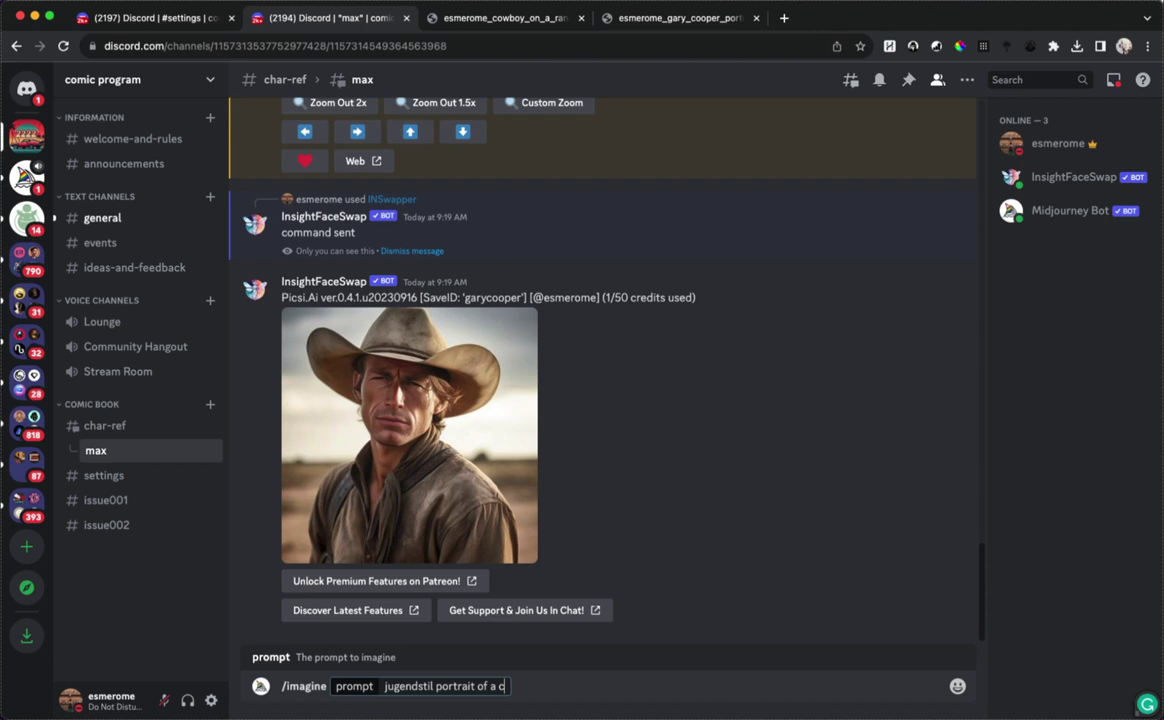
{"action": "type", "text": "owboy, gold and "}
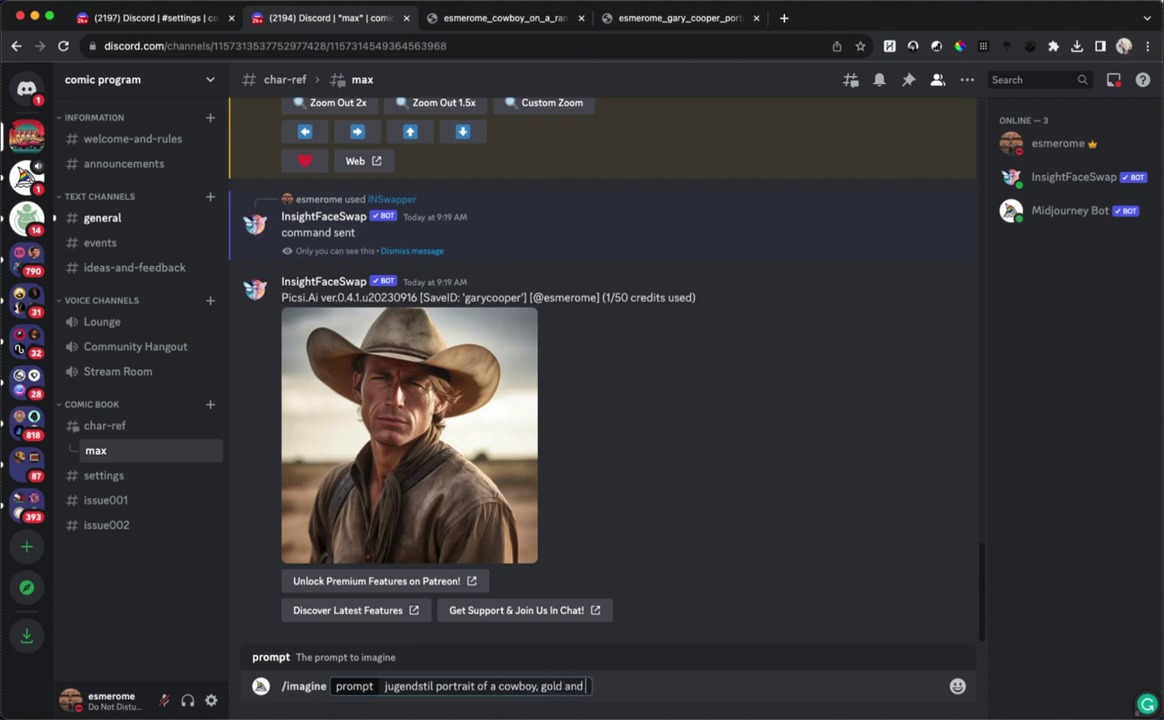
{"action": "type", "text": "black --ar 9"}
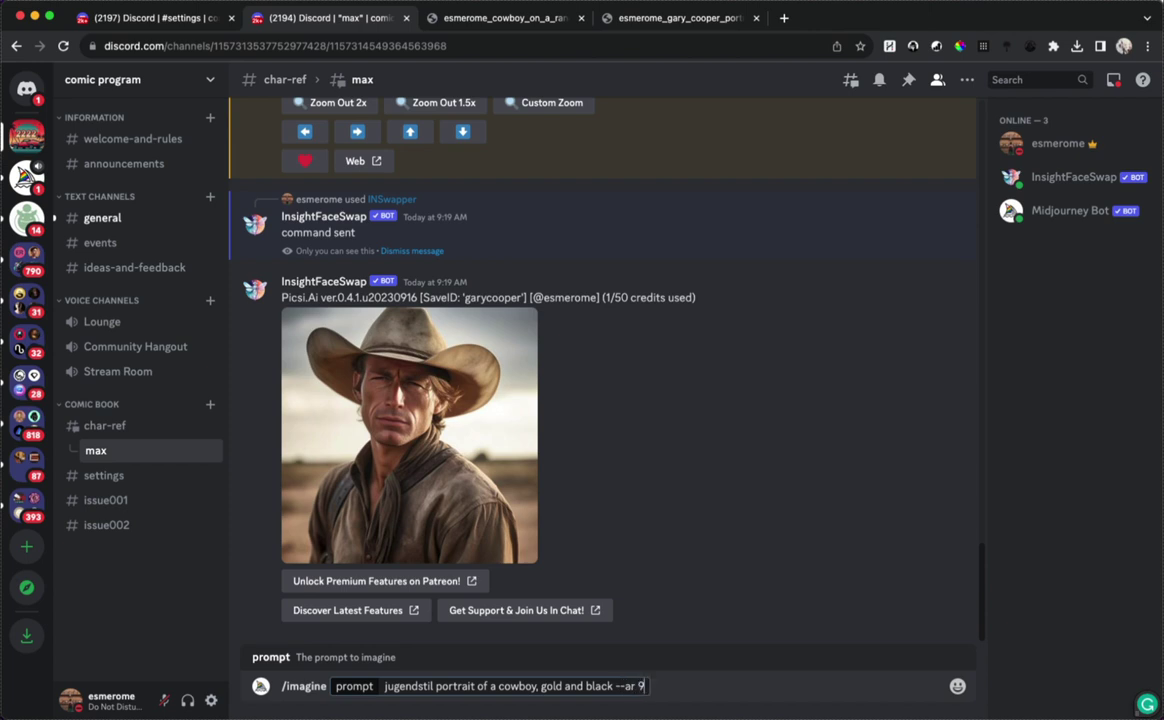
{"action": "type", "text": ":16"}
{"action": "key", "text": "Return"}
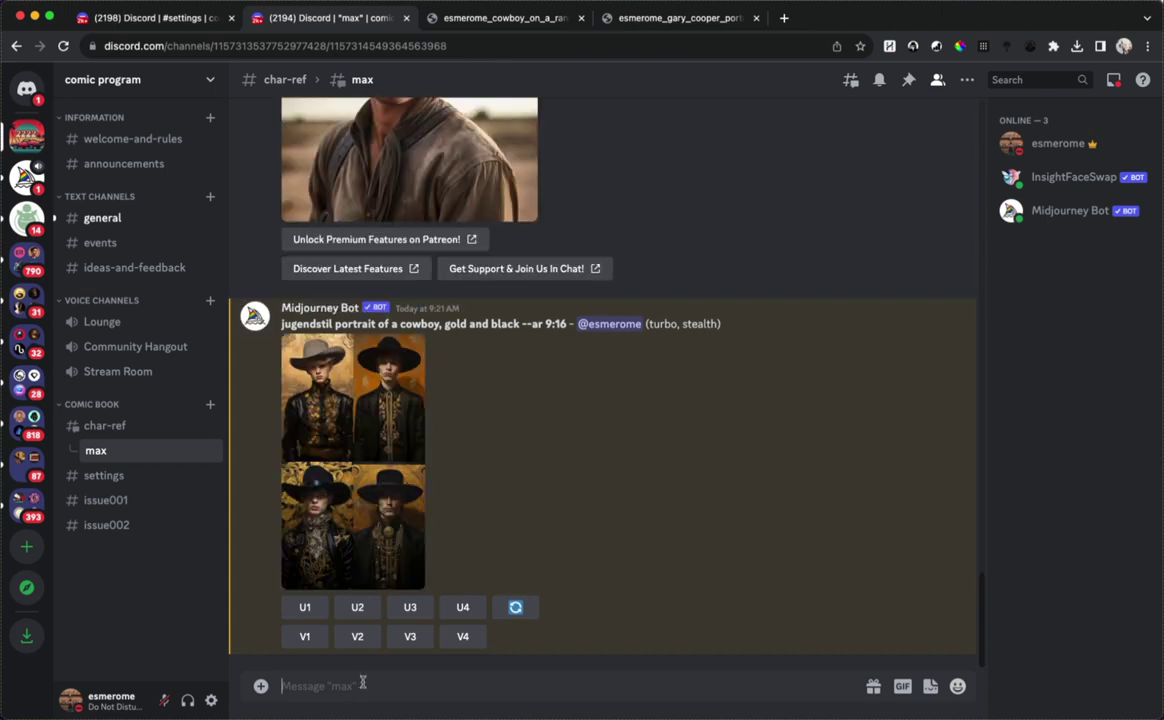
{"action": "left_click", "coordinate": [410, 607]}
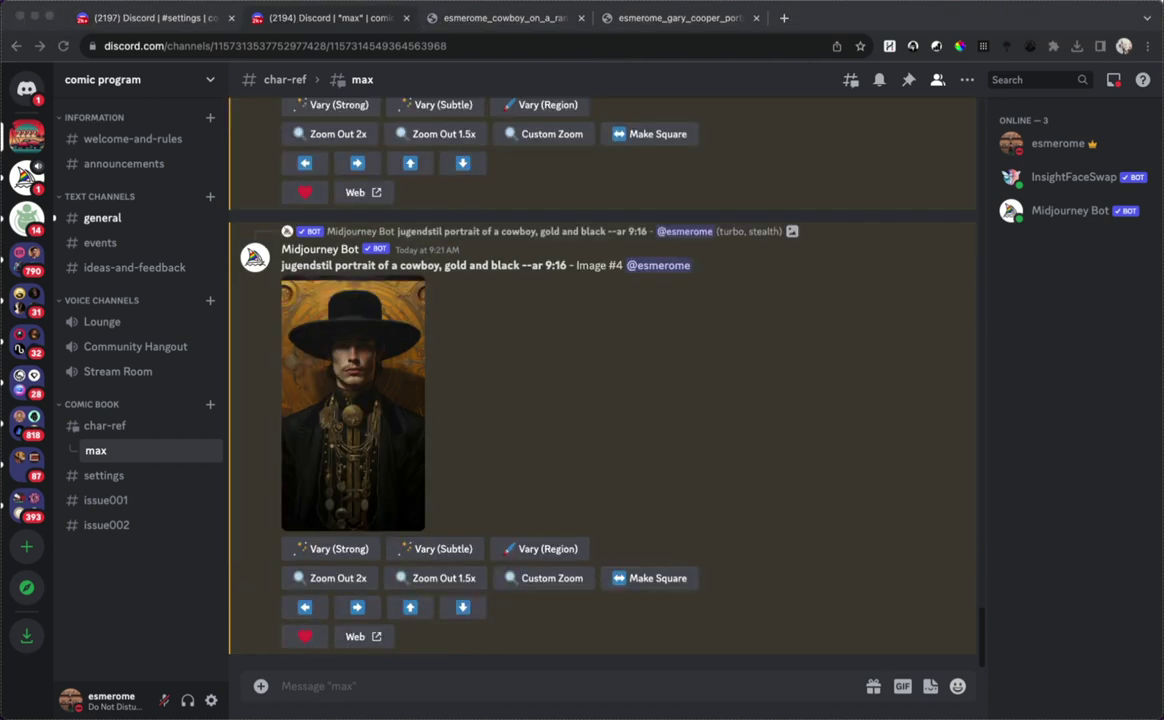
Preview the upscaled jugendstil cowboy images #4 and #2 enlarged to examine their faces
{"action": "left_click", "coordinate": [496, 422]}
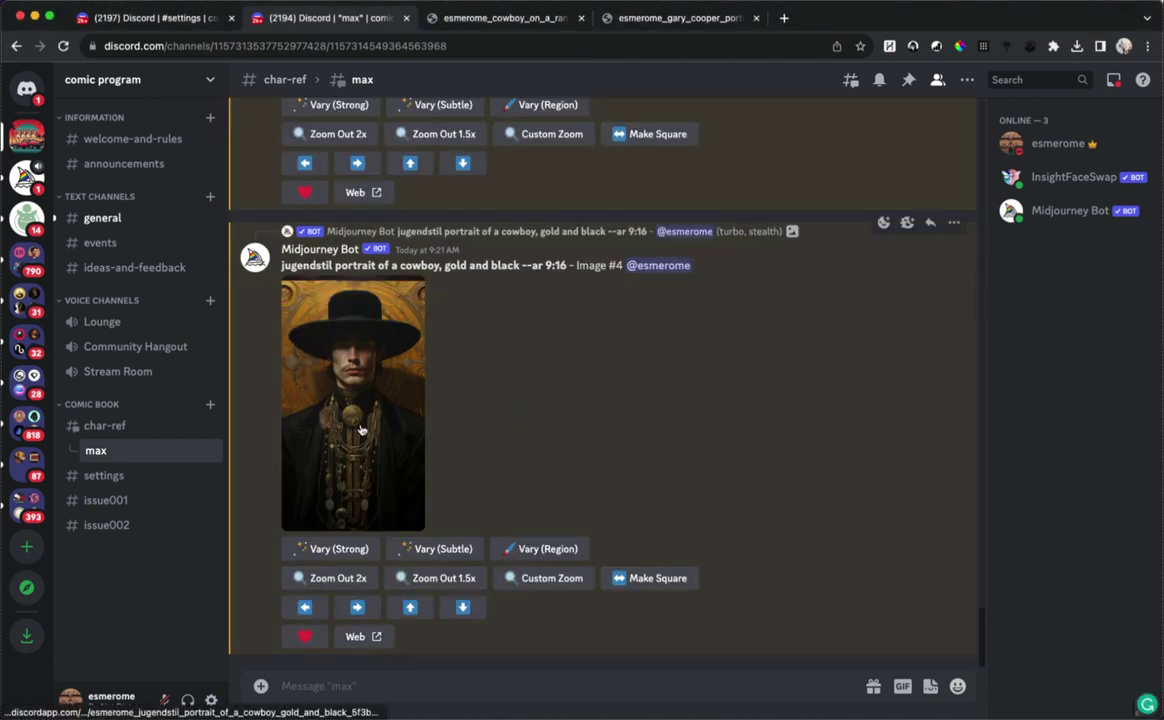
{"action": "left_click", "coordinate": [369, 440]}
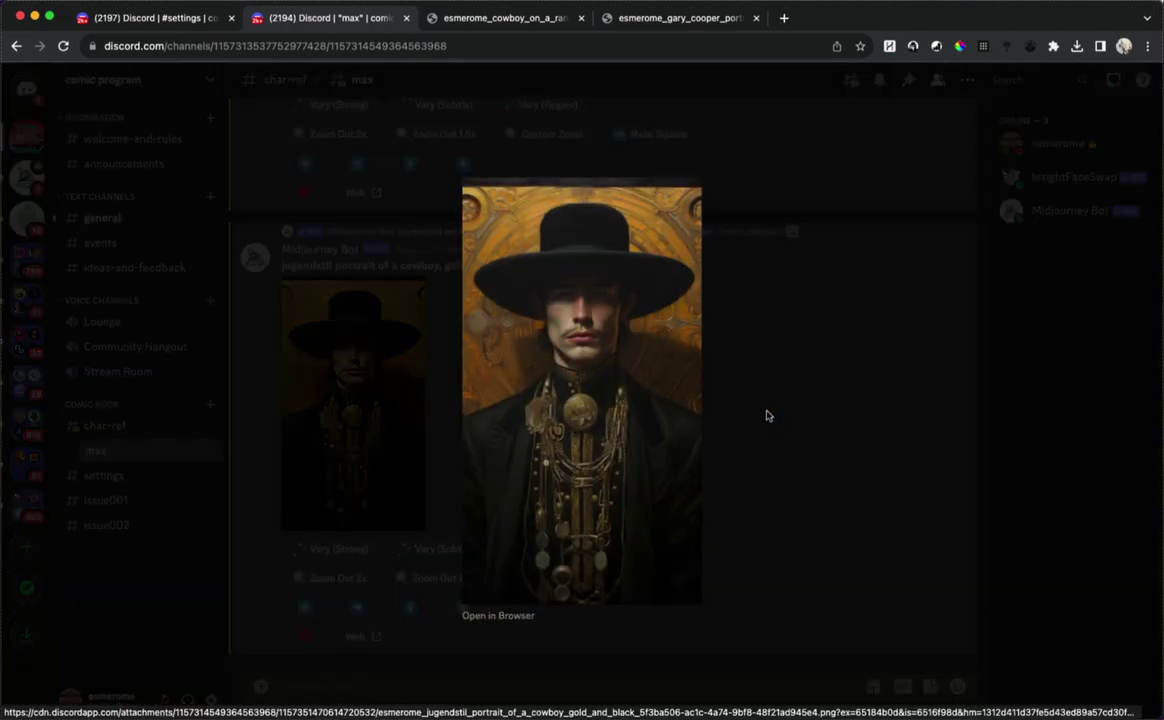
{"action": "left_click", "coordinate": [767, 414]}
{"action": "scroll", "coordinate": [368, 449], "scroll_direction": "up", "scroll_amount": 5}
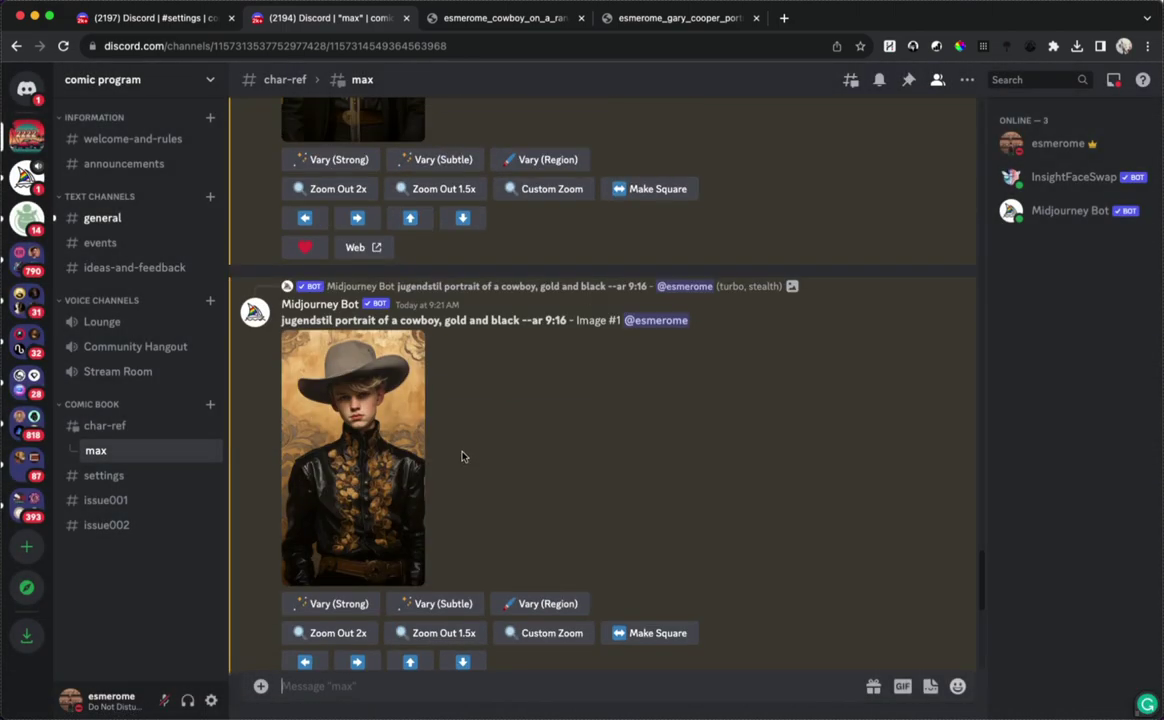
{"action": "scroll", "coordinate": [368, 449], "scroll_direction": "up", "scroll_amount": 3}
{"action": "left_click", "coordinate": [313, 347]}
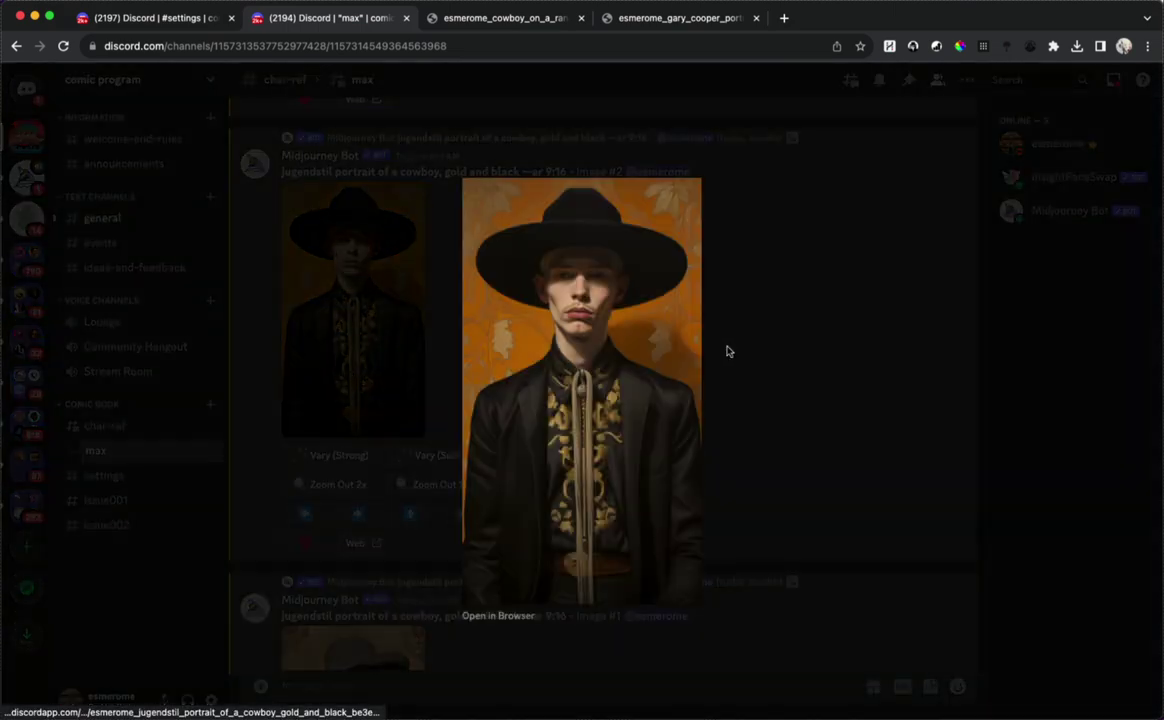
Preview the upscaled jugendstil cowboy image #3 enlarged to examine its face
{"action": "left_click", "coordinate": [791, 355]}
{"action": "scroll", "coordinate": [391, 404], "scroll_direction": "down", "scroll_amount": 5}
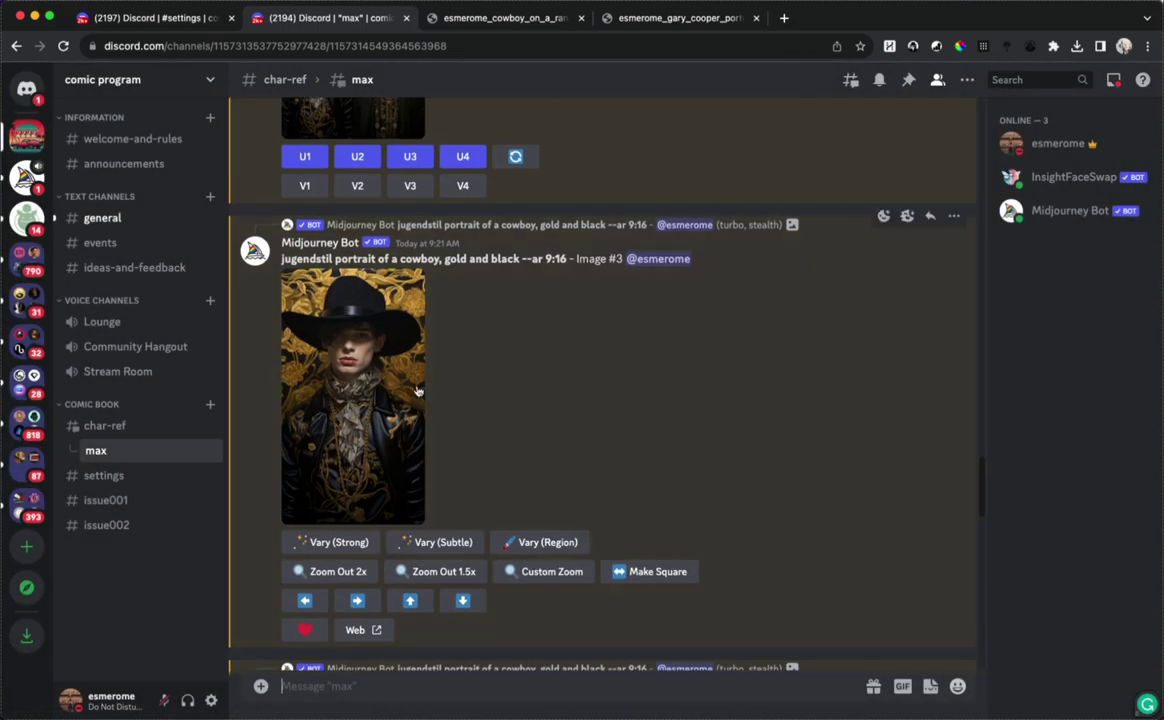
{"action": "left_click", "coordinate": [391, 404]}
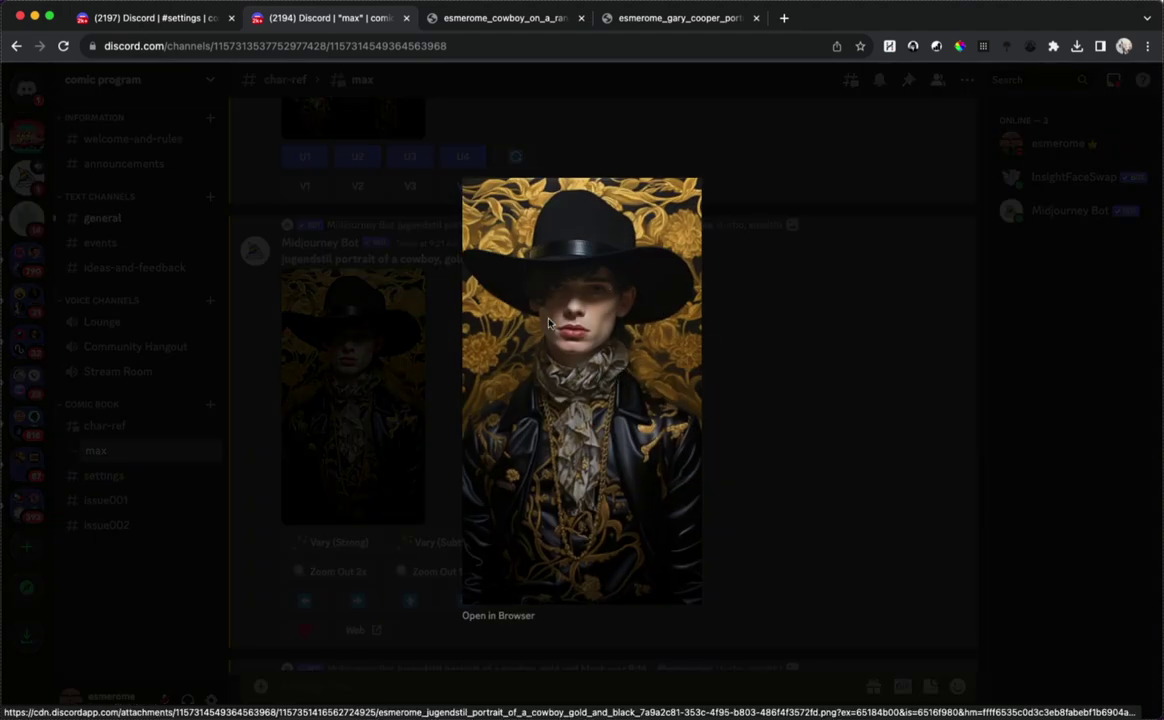
{"action": "left_click", "coordinate": [787, 369]}
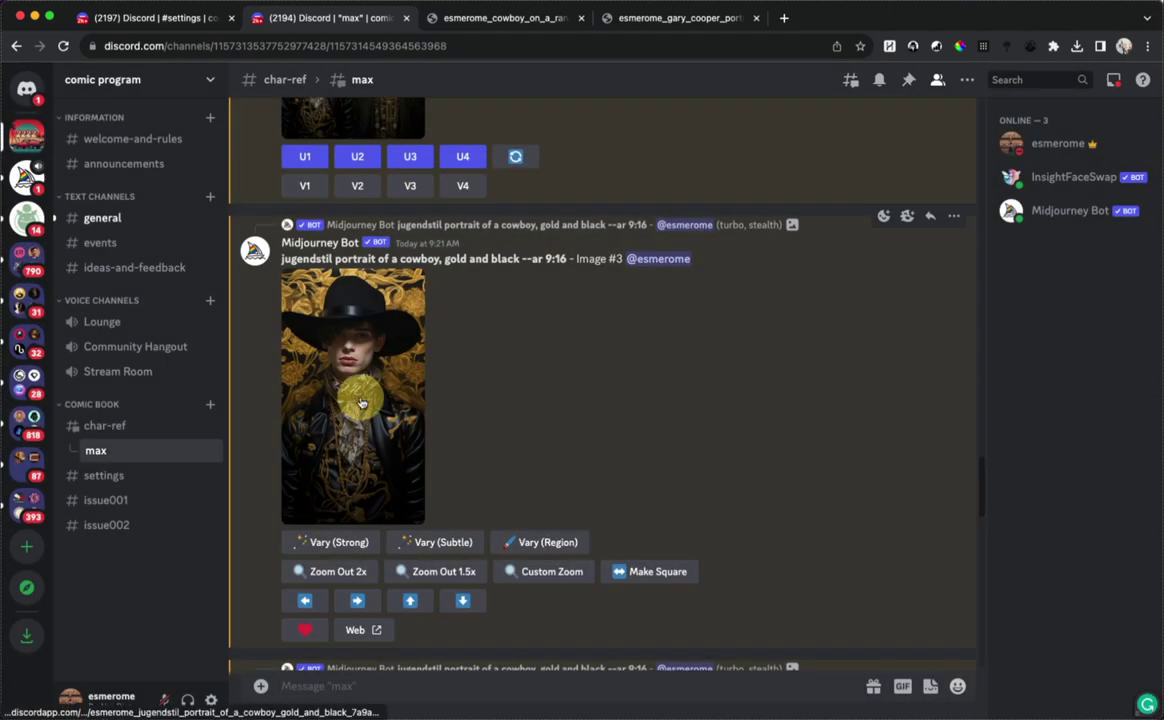
Apply the registered Gary Cooper face to jugendstil cowboy image #3 with INSwapper
{"action": "right_click", "coordinate": [362, 367]}
{"action": "mouse_move", "coordinate": [460, 540]}
{"action": "left_click", "coordinate": [555, 542]}
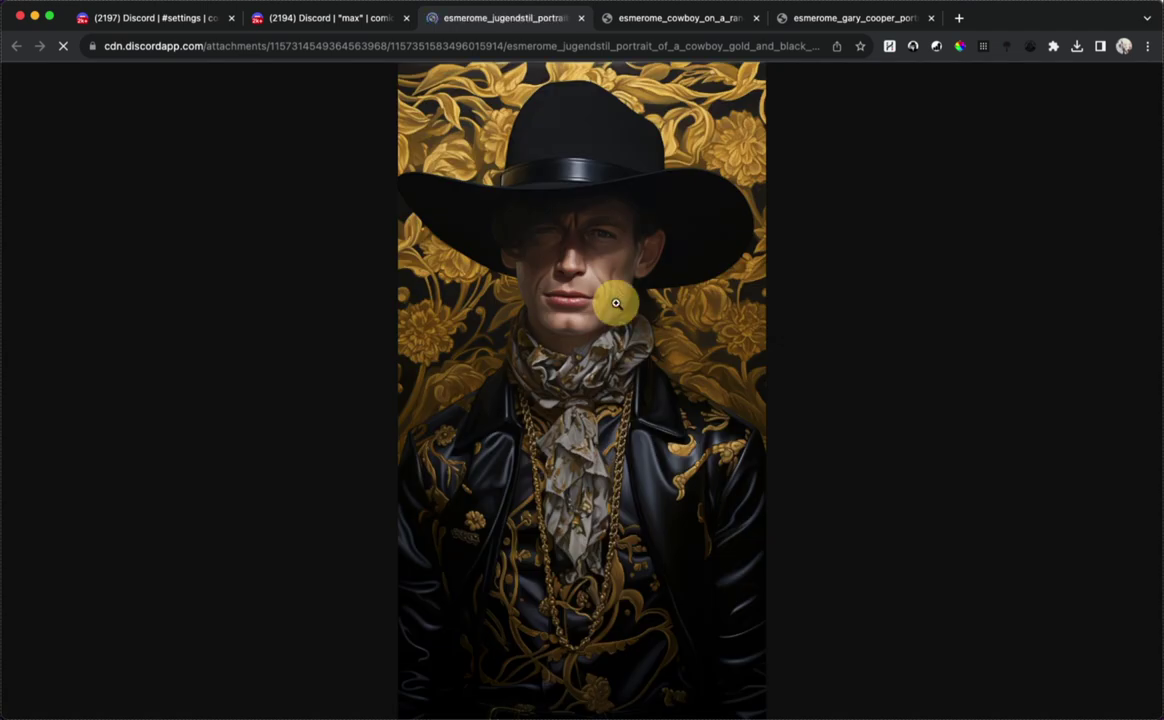
Examine the face-swapped image #3 at full size in its own browser tab and return to the max thread
{"action": "left_click", "coordinate": [636, 335]}
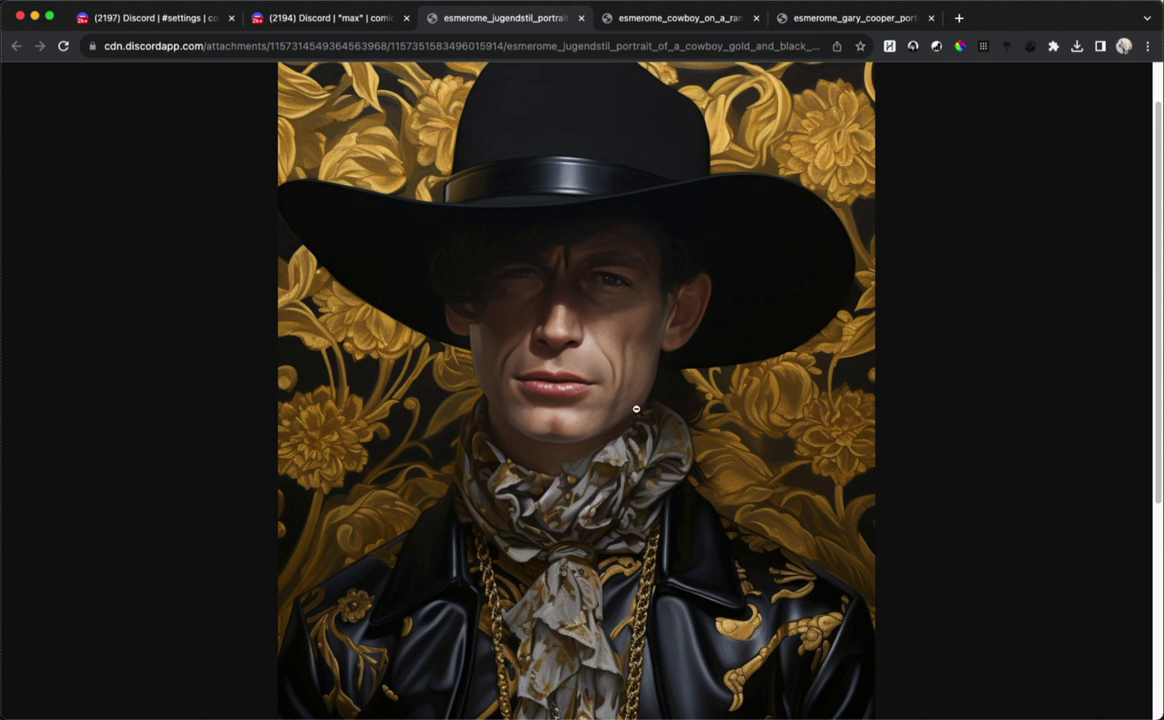
{"action": "scroll", "coordinate": [572, 299], "scroll_direction": "down", "scroll_amount": 5}
{"action": "scroll", "coordinate": [531, 319], "scroll_direction": "up", "scroll_amount": 6}
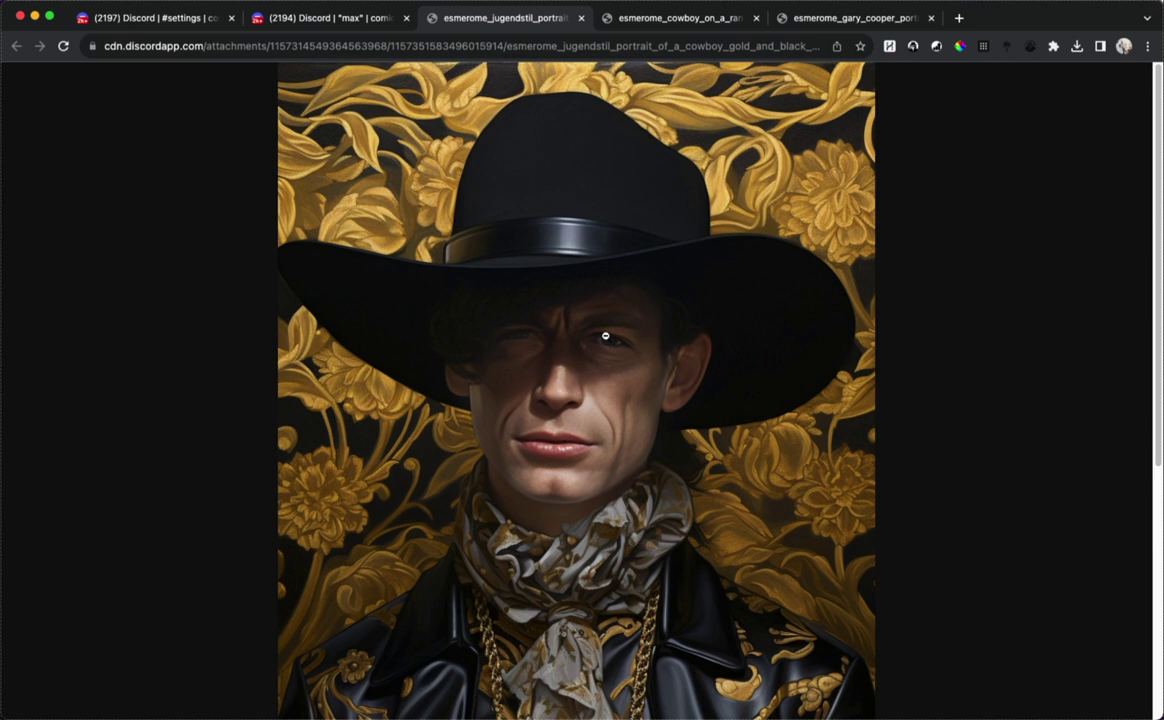
{"action": "left_click", "coordinate": [325, 24]}
{"action": "left_click", "coordinate": [706, 320]}
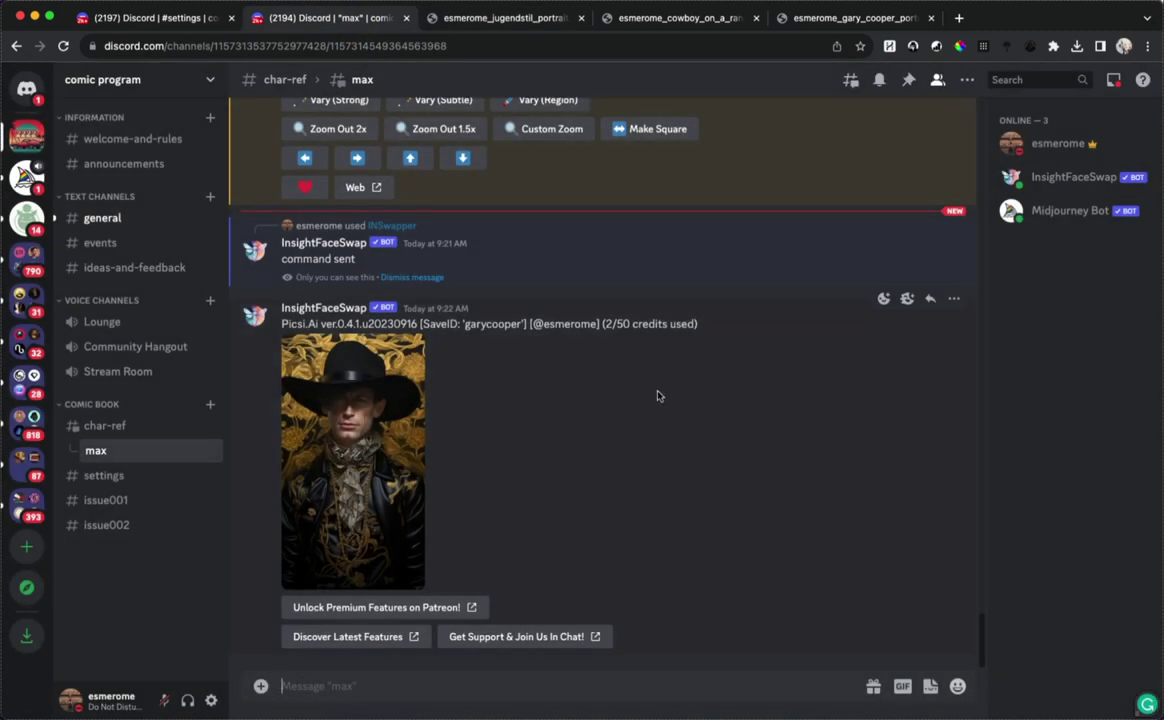
Apply the registered Gary Cooper face to jugendstil cowboy image #4 with INSwapper
{"action": "scroll", "coordinate": [640, 400], "scroll_direction": "up", "scroll_amount": 5}
{"action": "scroll", "coordinate": [442, 561], "scroll_direction": "down", "scroll_amount": 2}
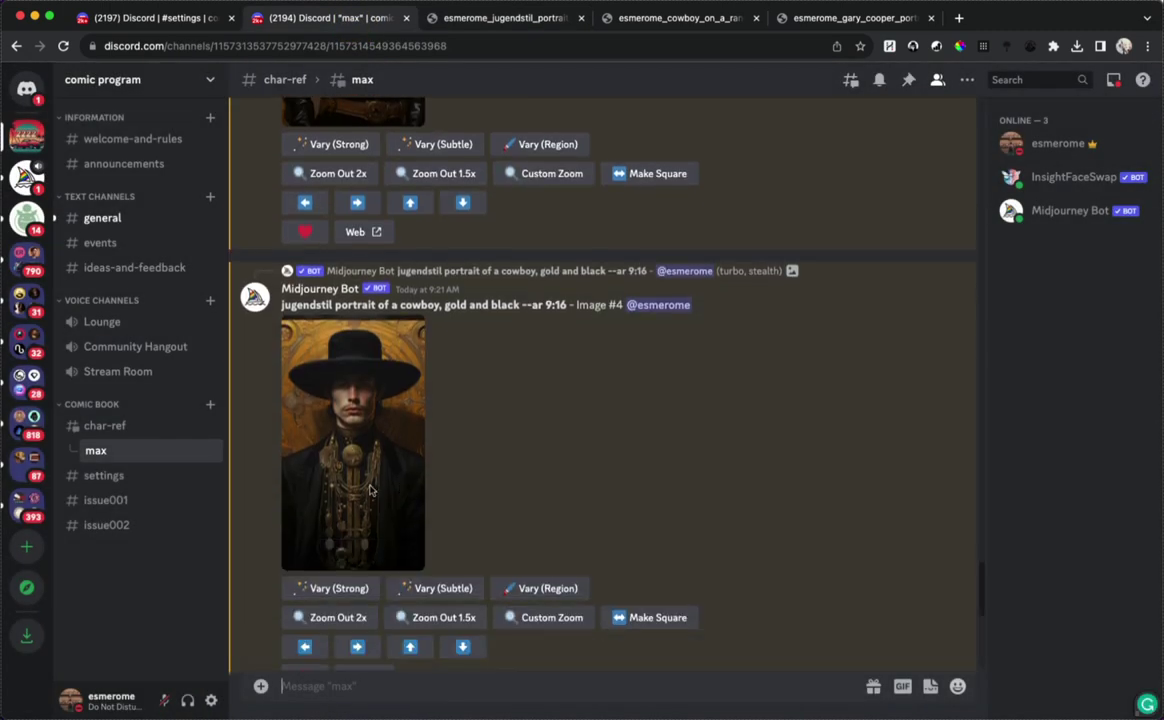
{"action": "right_click", "coordinate": [345, 423]}
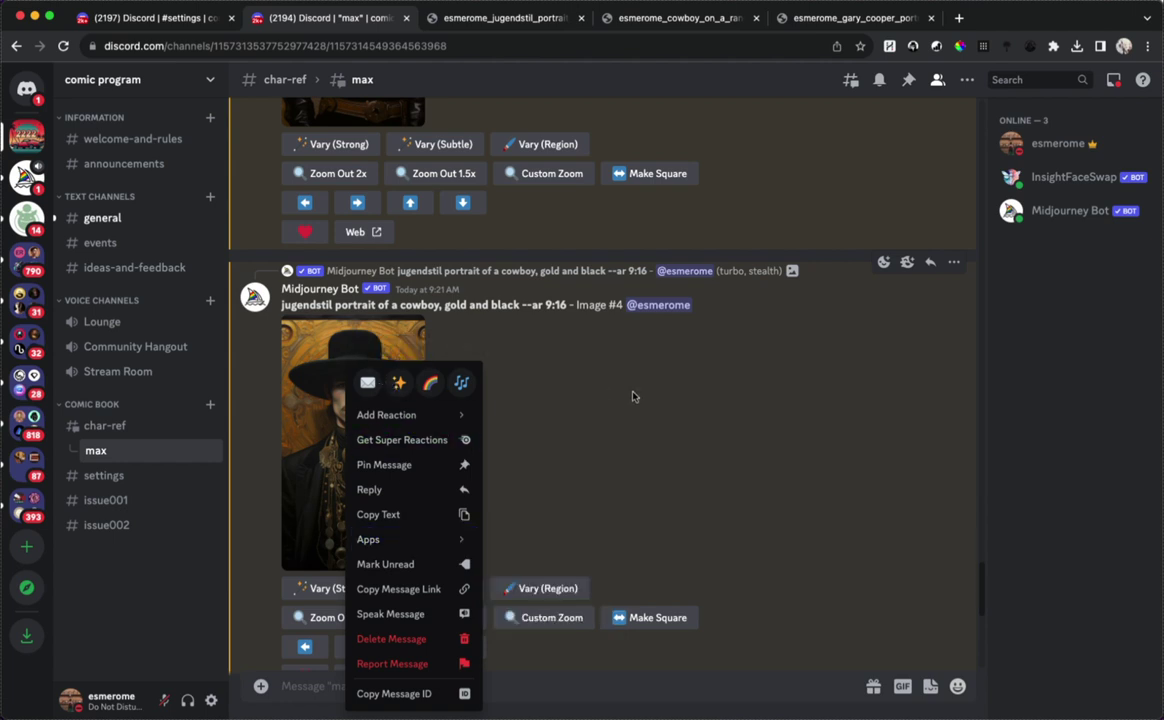
{"action": "left_click", "coordinate": [575, 356]}
{"action": "right_click", "coordinate": [398, 441]}
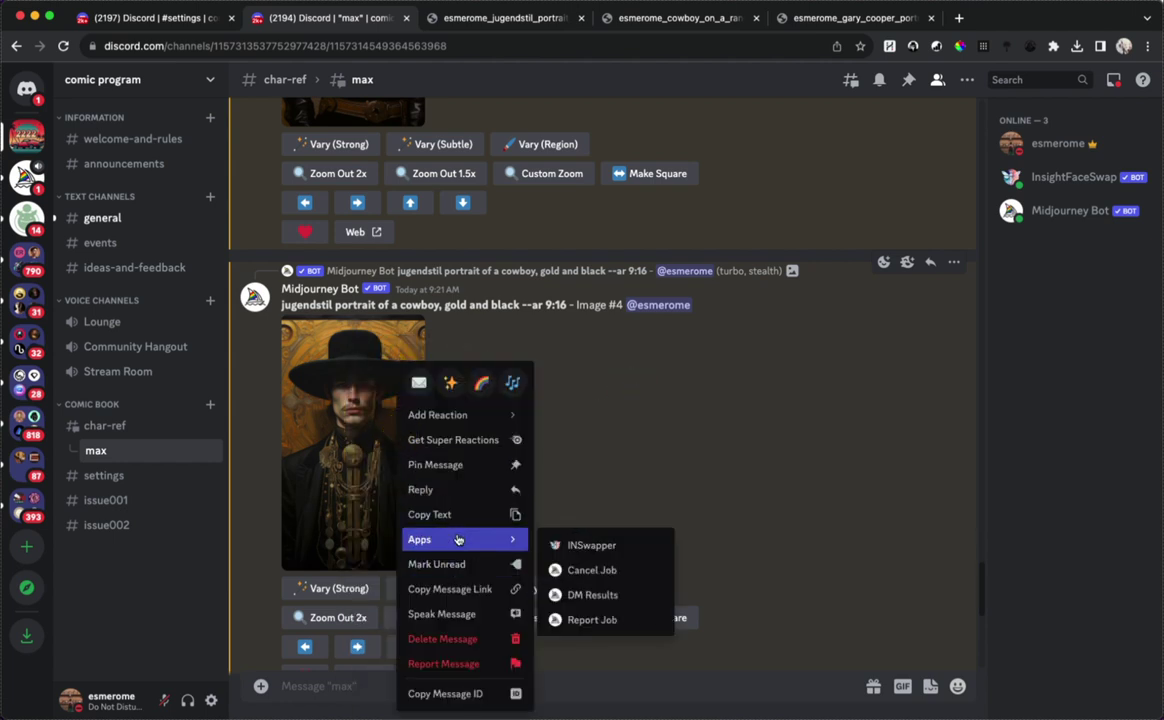
{"action": "mouse_move", "coordinate": [470, 539]}
{"action": "left_click", "coordinate": [592, 543]}
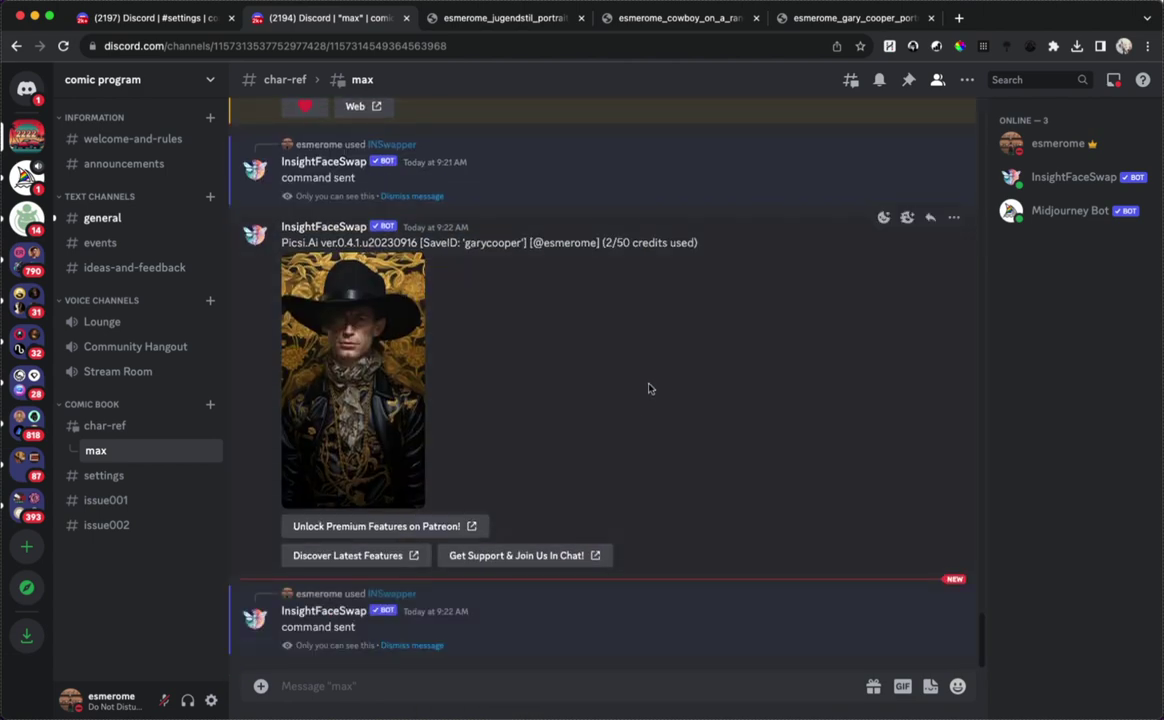
Open the face-swapped image #4 at full size in its own browser tab, examine the face, and return to the max thread
{"action": "left_click", "coordinate": [318, 444]}
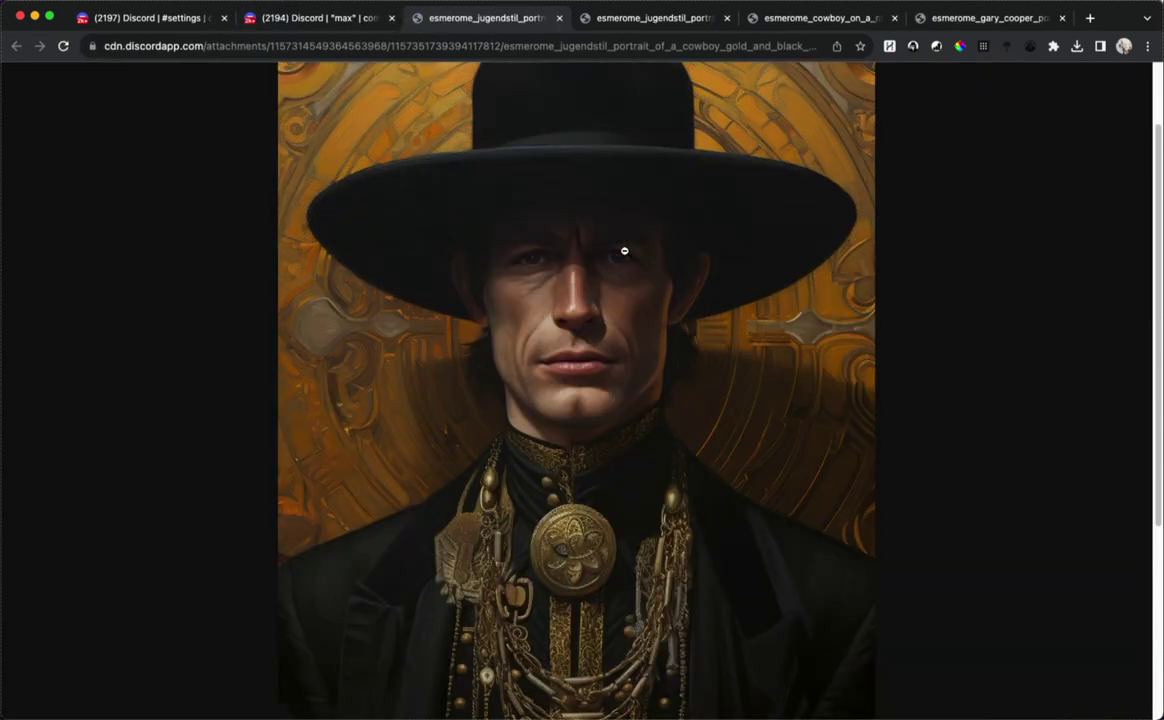
{"action": "scroll", "coordinate": [715, 312], "scroll_direction": "up", "scroll_amount": 2}
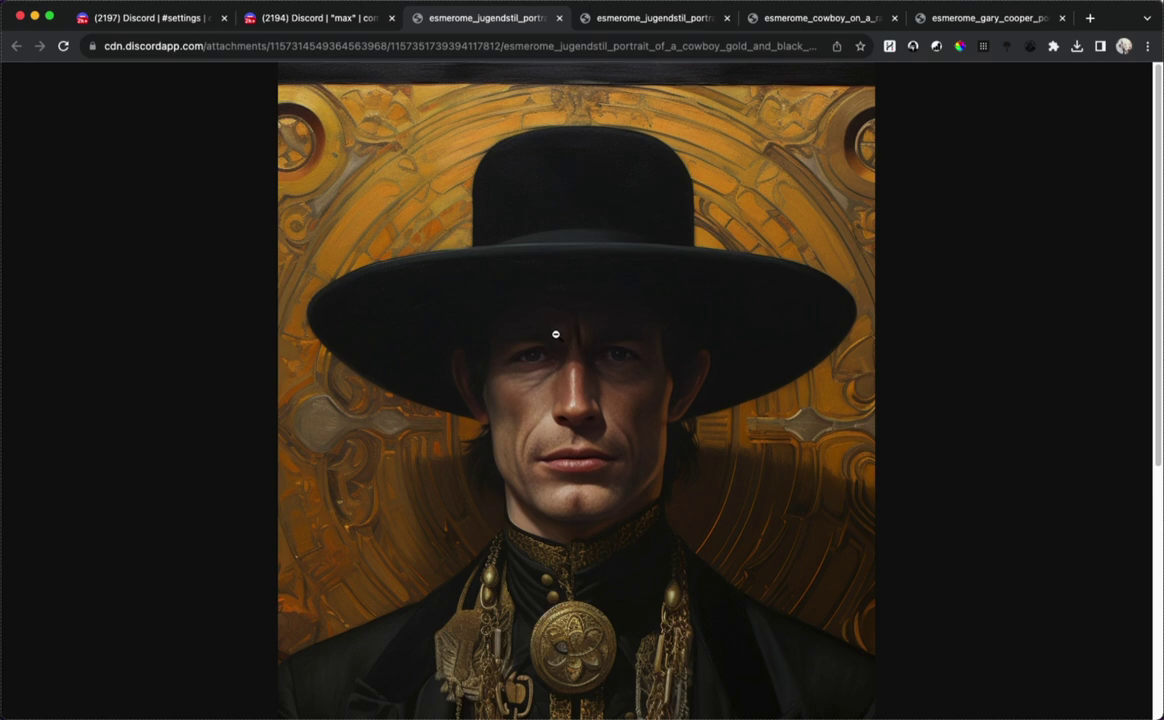
{"action": "key", "text": "super+shift+3"}
{"action": "left_click", "coordinate": [324, 16]}
{"action": "left_click", "coordinate": [905, 405]}
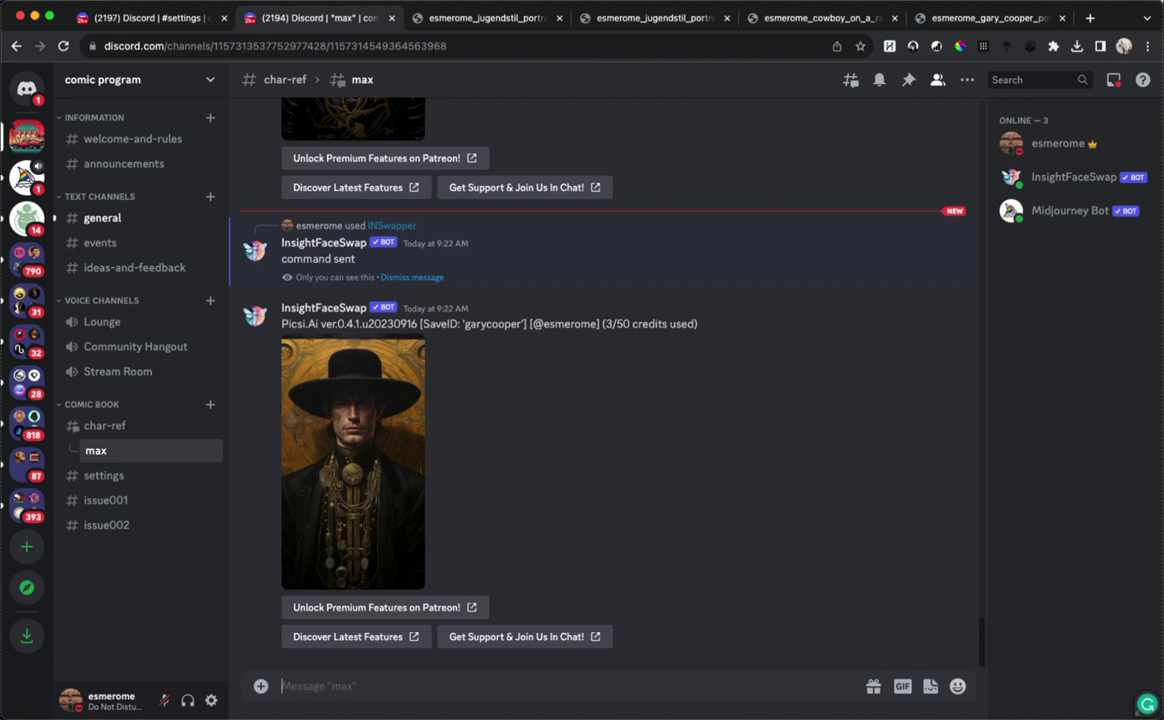
Generate Midjourney images from the prompt "bjork" and upscale the third and fourth results
{"action": "type", "text": "/imagine"}
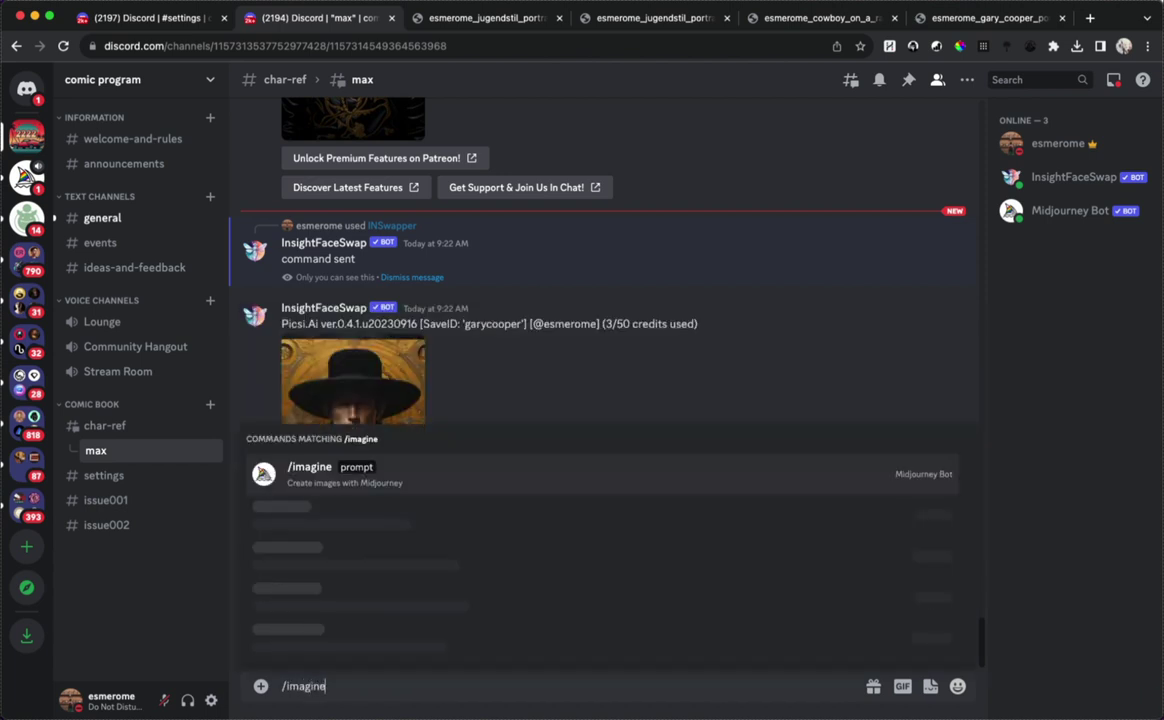
{"action": "key", "text": "Tab"}
{"action": "type", "text": "bjork"}
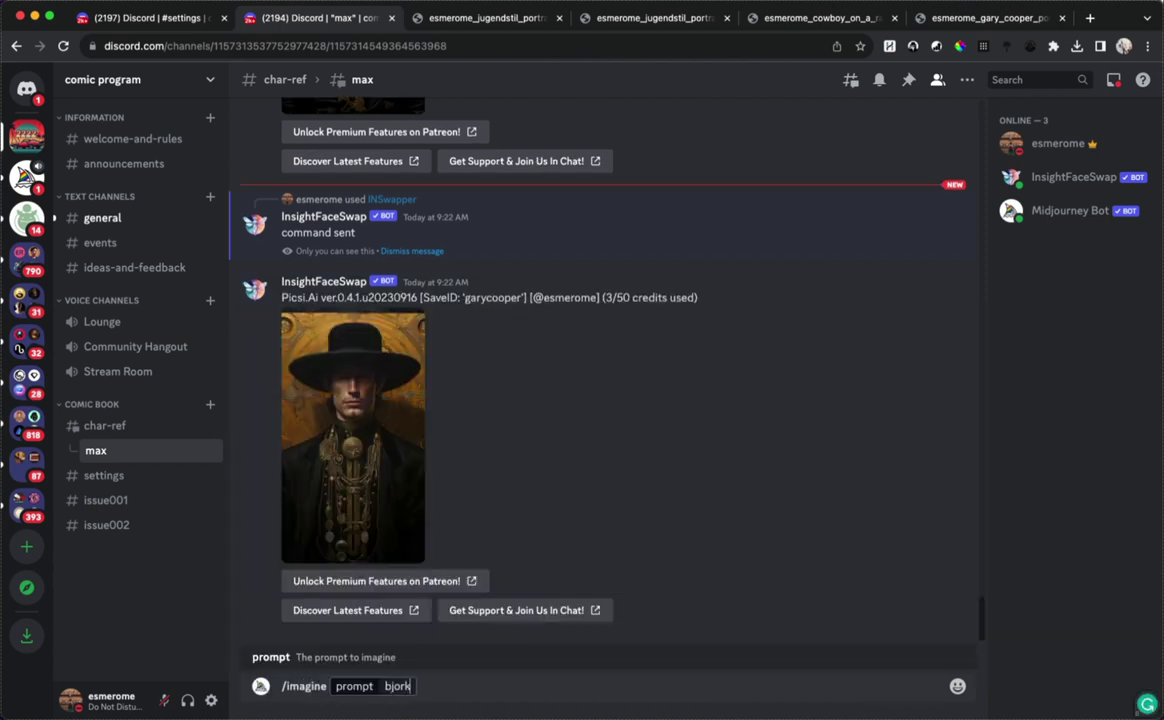
{"action": "key", "text": "Return"}
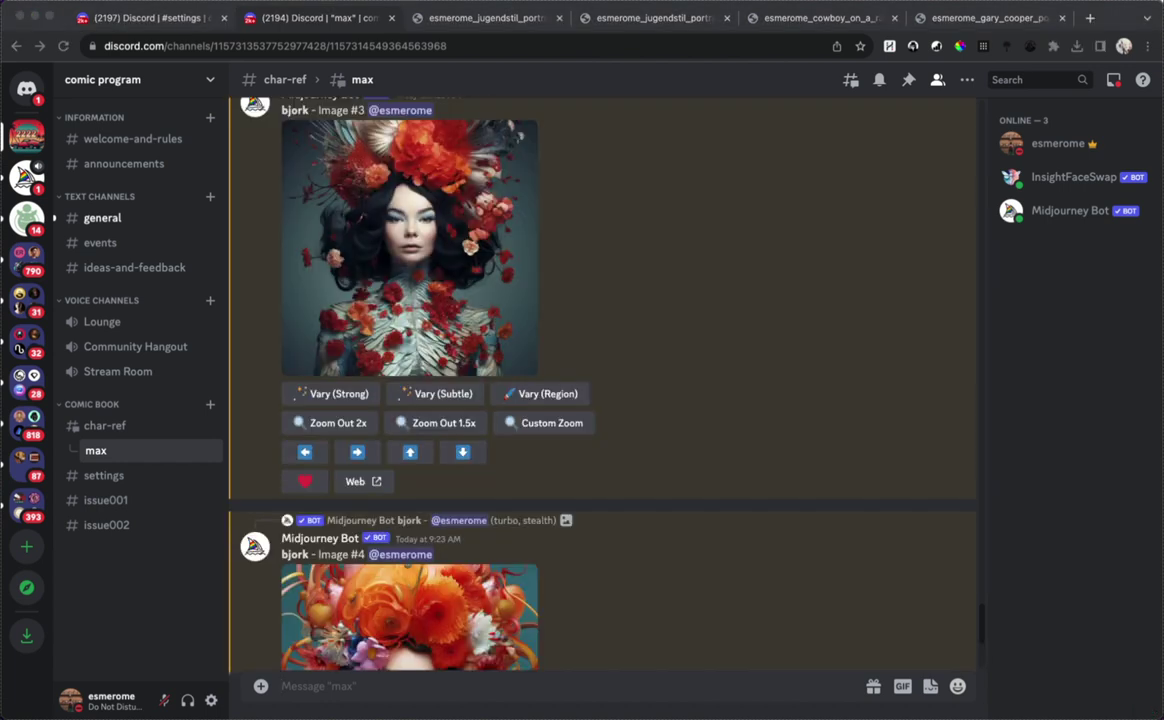
Compare the upscaled bjork images #3 and #4 in the max thread
{"action": "scroll", "coordinate": [605, 330], "scroll_direction": "down", "scroll_amount": 5}
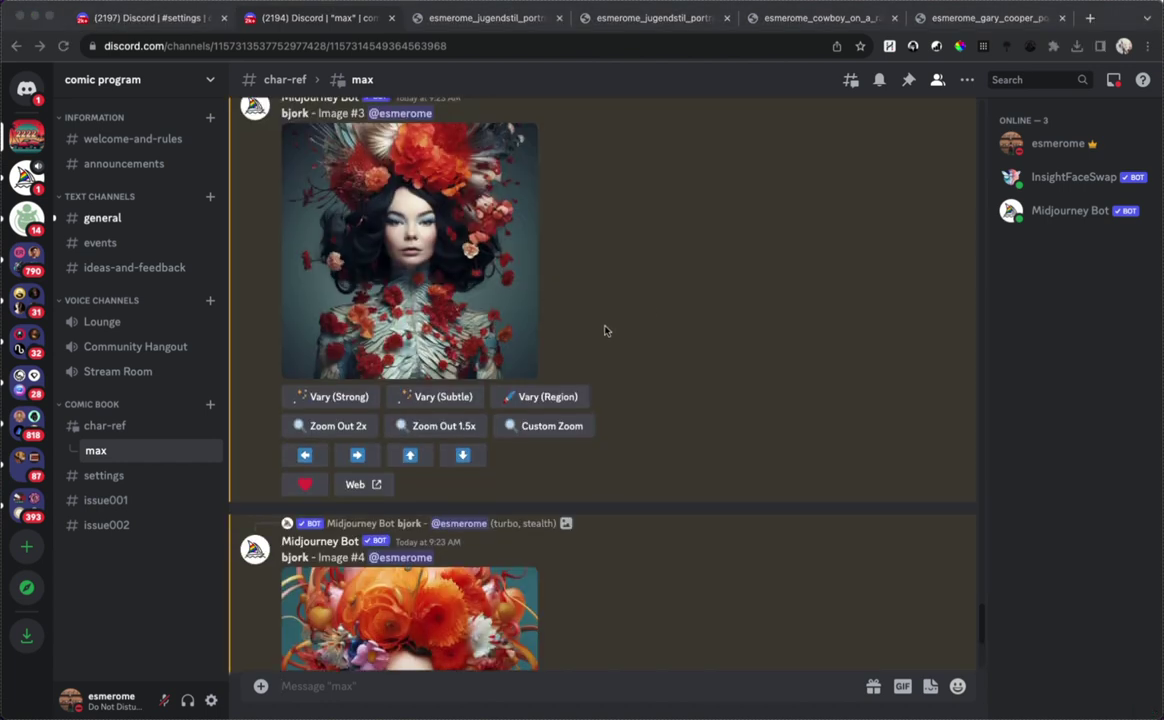
{"action": "scroll", "coordinate": [610, 327], "scroll_direction": "down", "scroll_amount": 1}
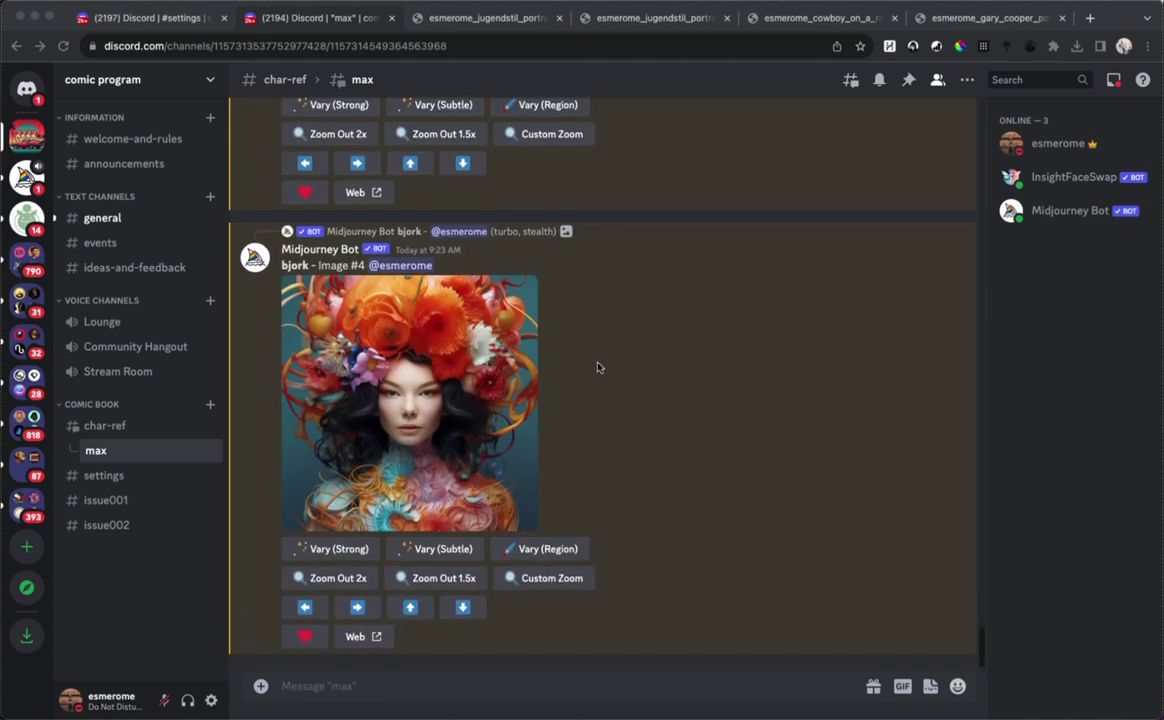
{"action": "scroll", "coordinate": [492, 379], "scroll_direction": "up", "scroll_amount": 7}
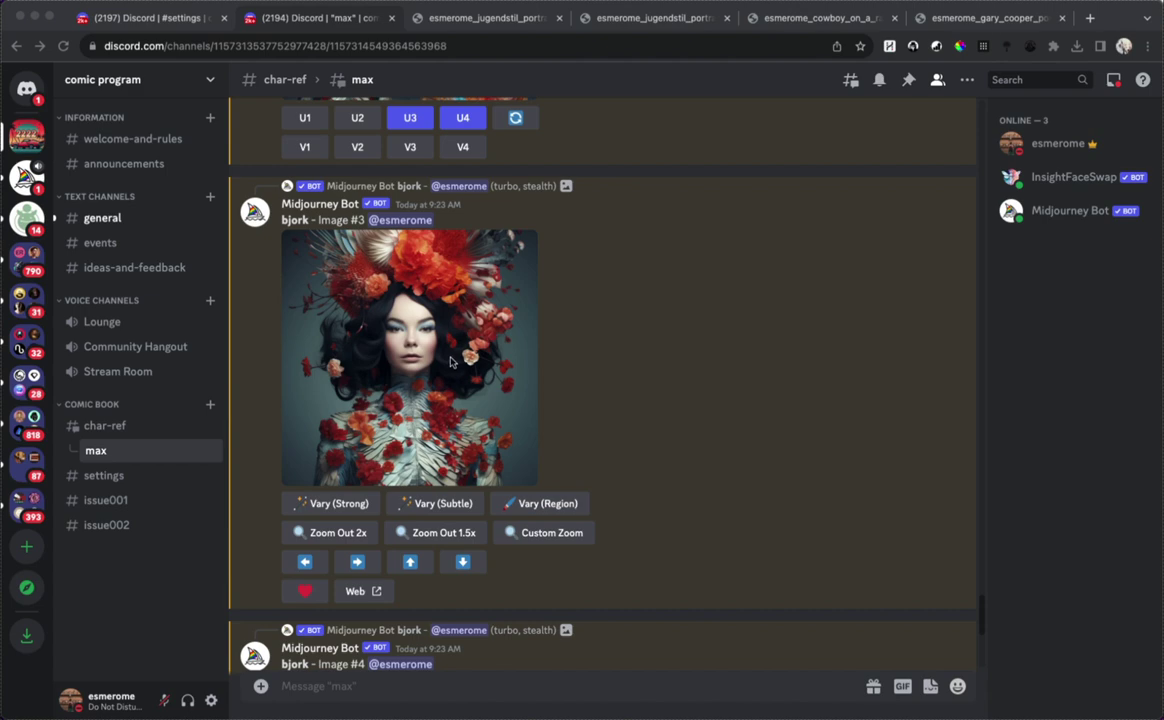
{"action": "scroll", "coordinate": [516, 400], "scroll_direction": "down", "scroll_amount": 7}
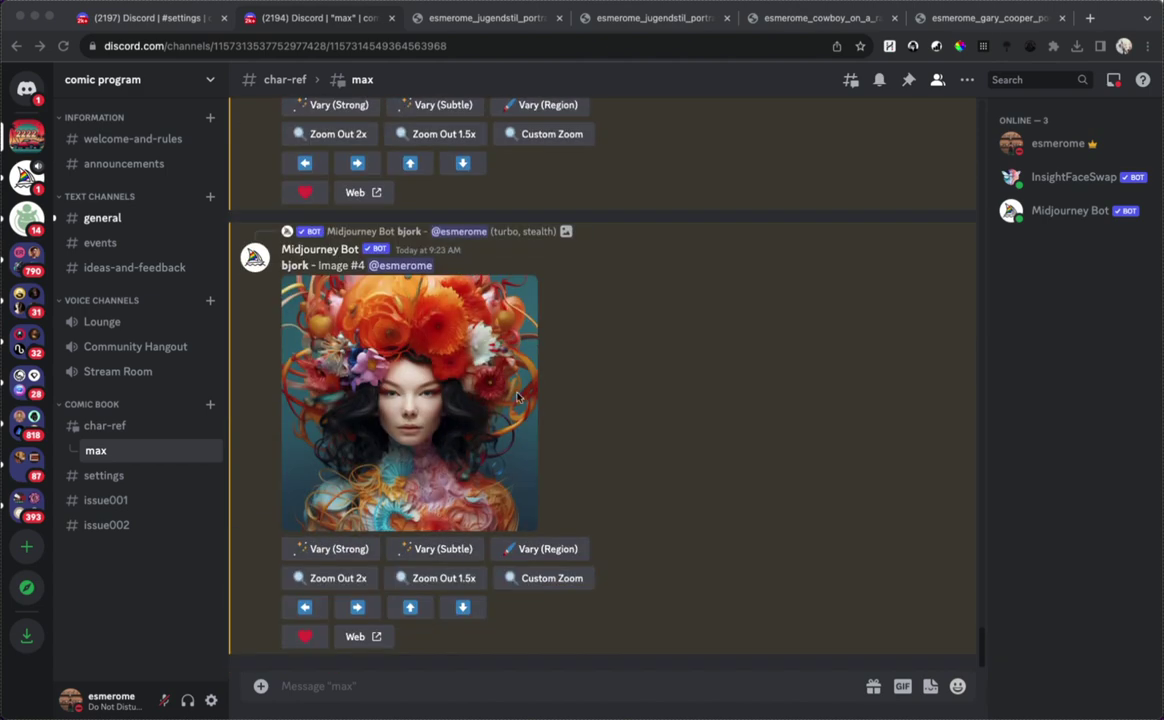
Open bjork image #4 at full size in its own browser tab and save it as "bjork" in the MJ Course Images folder
{"action": "left_click", "coordinate": [384, 369]}
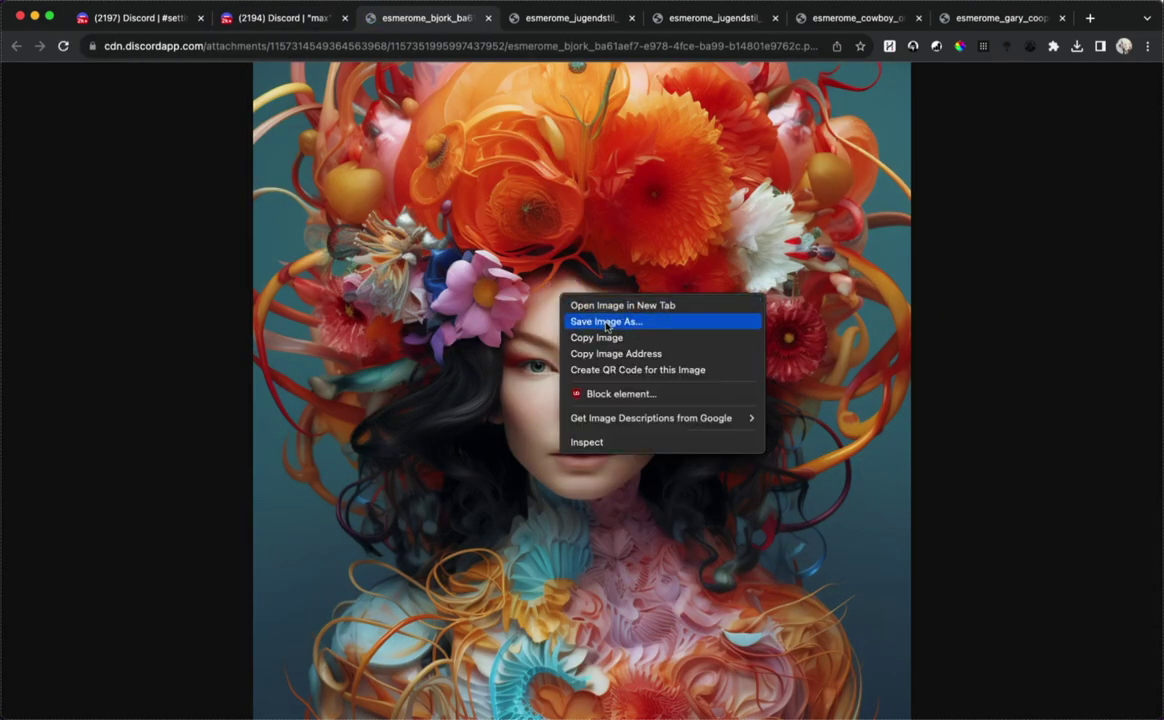
{"action": "left_click", "coordinate": [606, 322]}
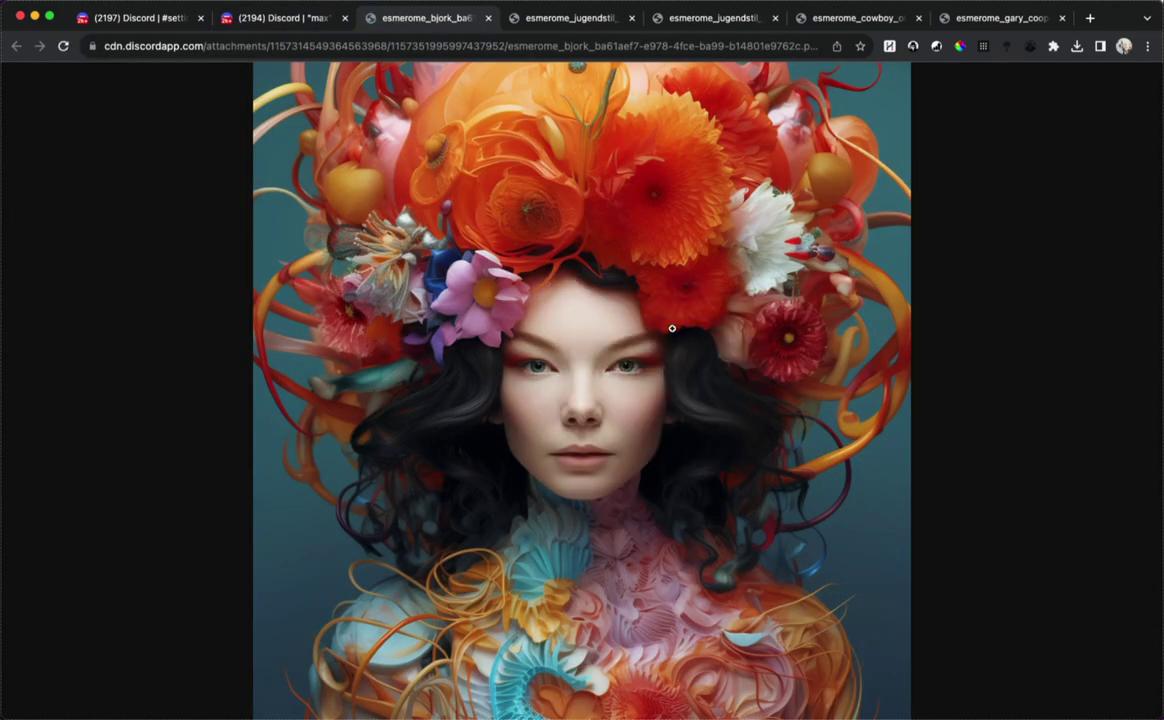
{"action": "type", "text": "bjork"}
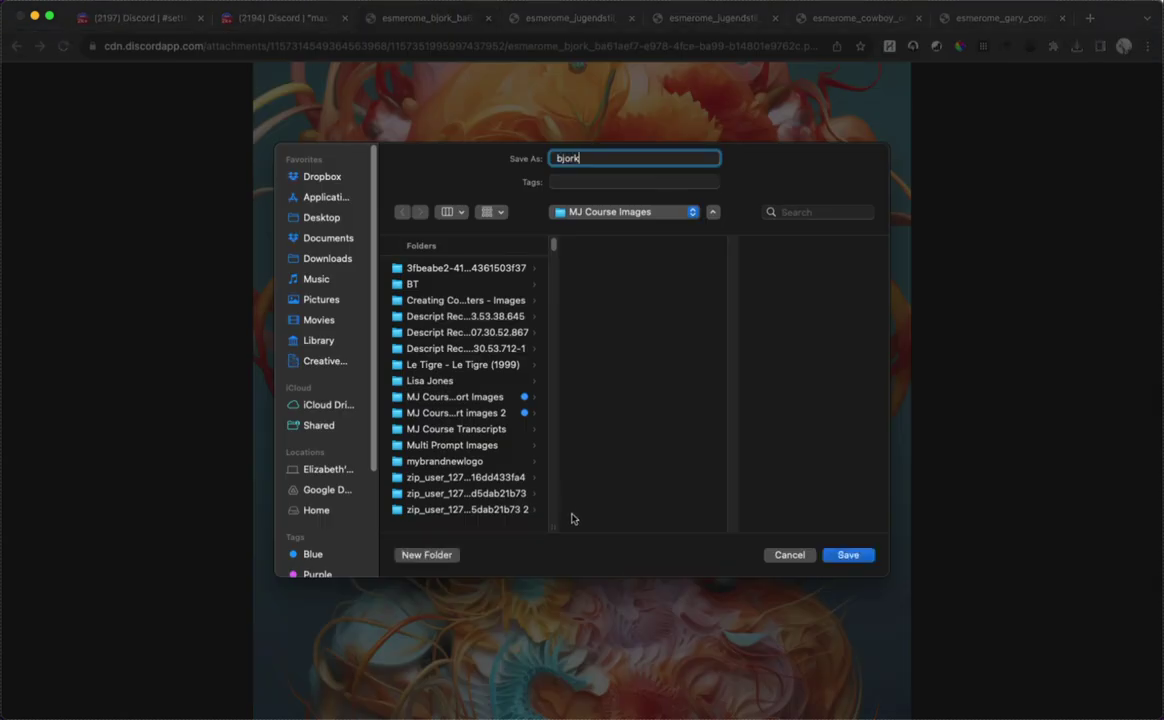
{"action": "key", "text": "Return"}
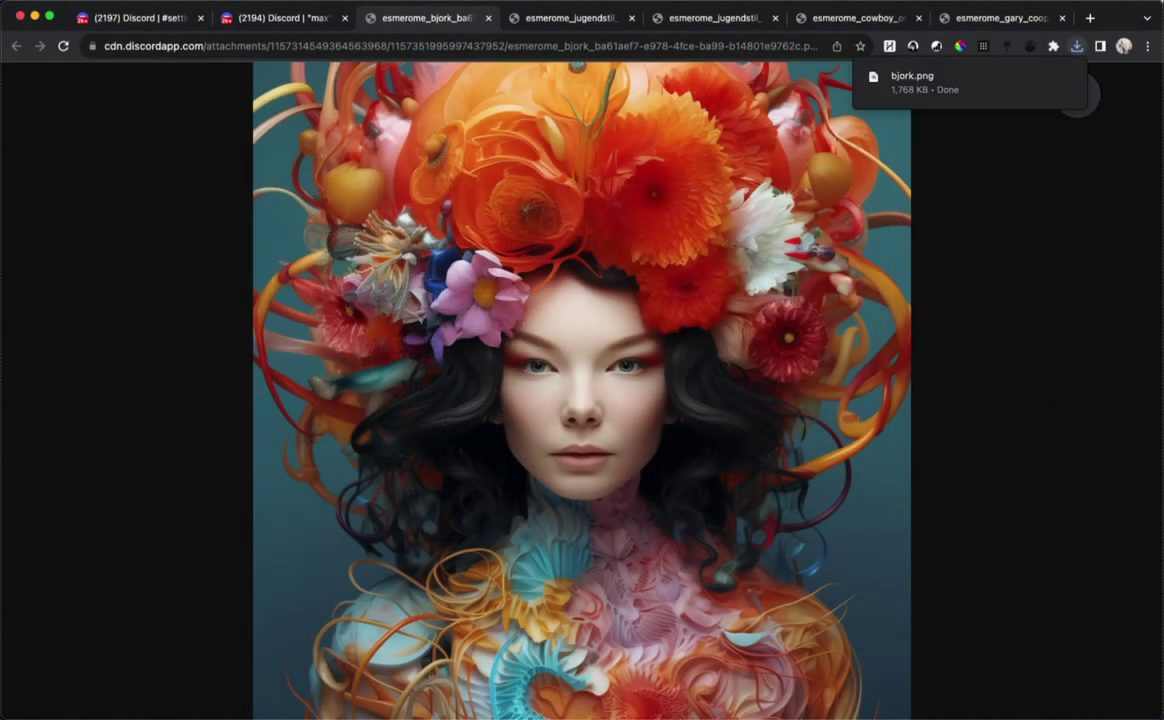
In the max thread, register a new InsightFaceSwap identity with /saveid, using idname bjork and the downloaded bjork.png
{"action": "left_click", "coordinate": [274, 18]}
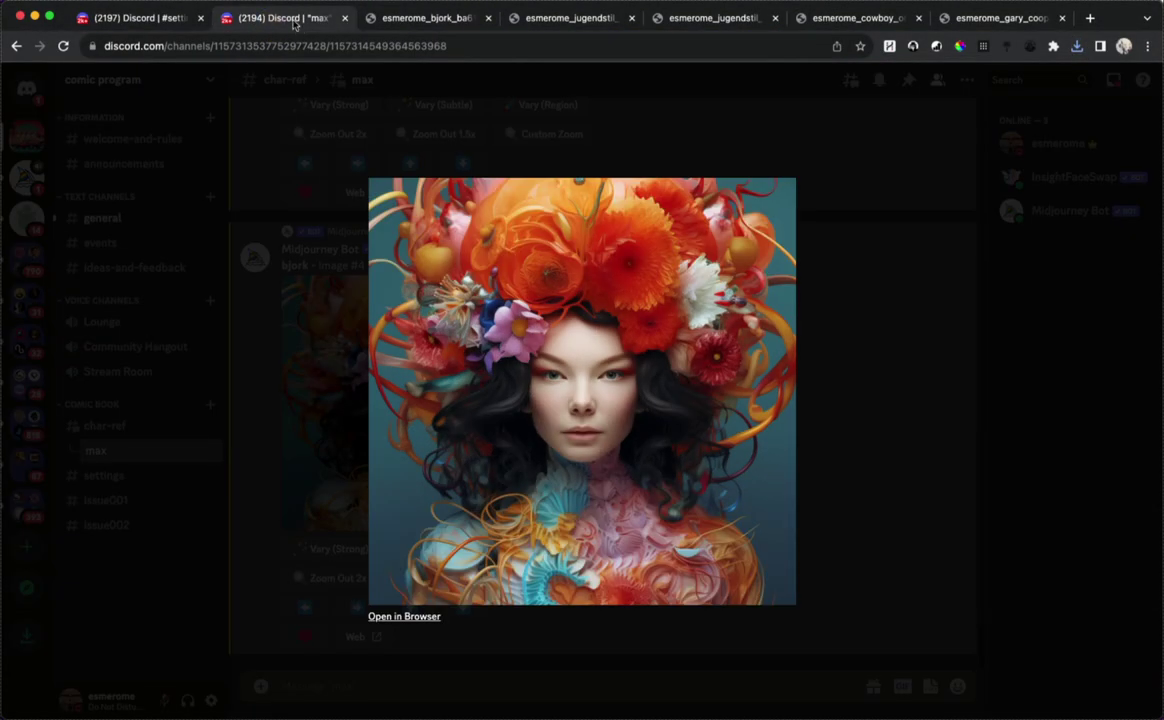
{"action": "left_click", "coordinate": [885, 390]}
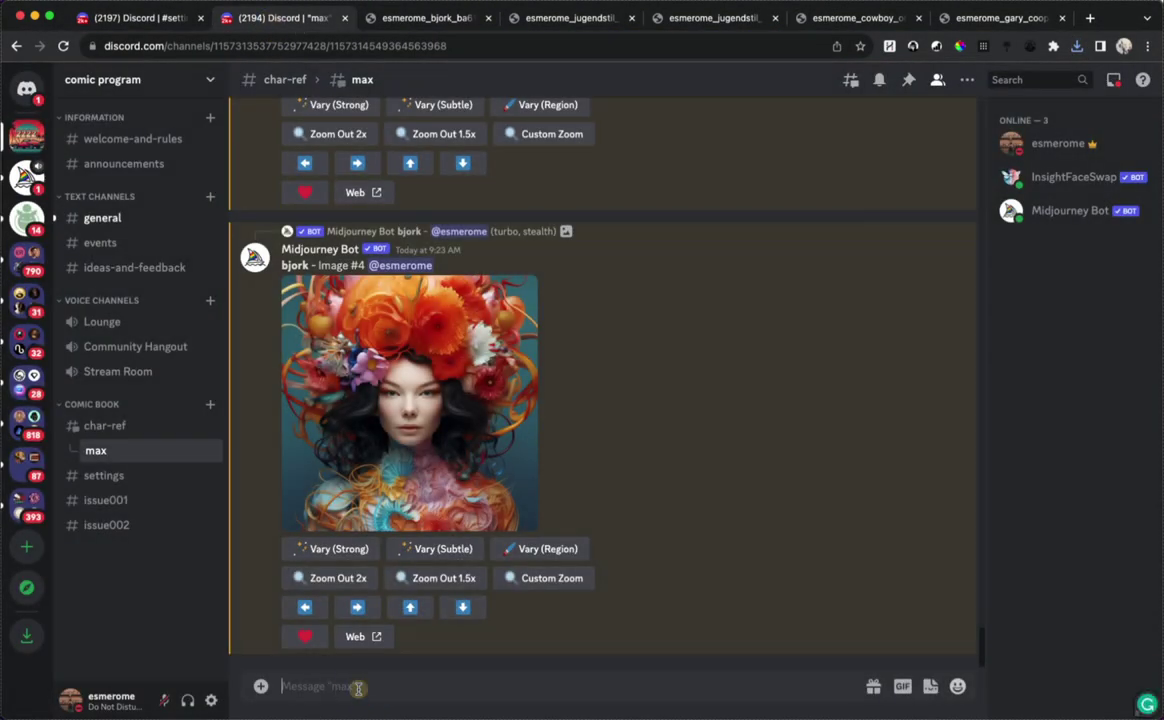
{"action": "type", "text": "/"}
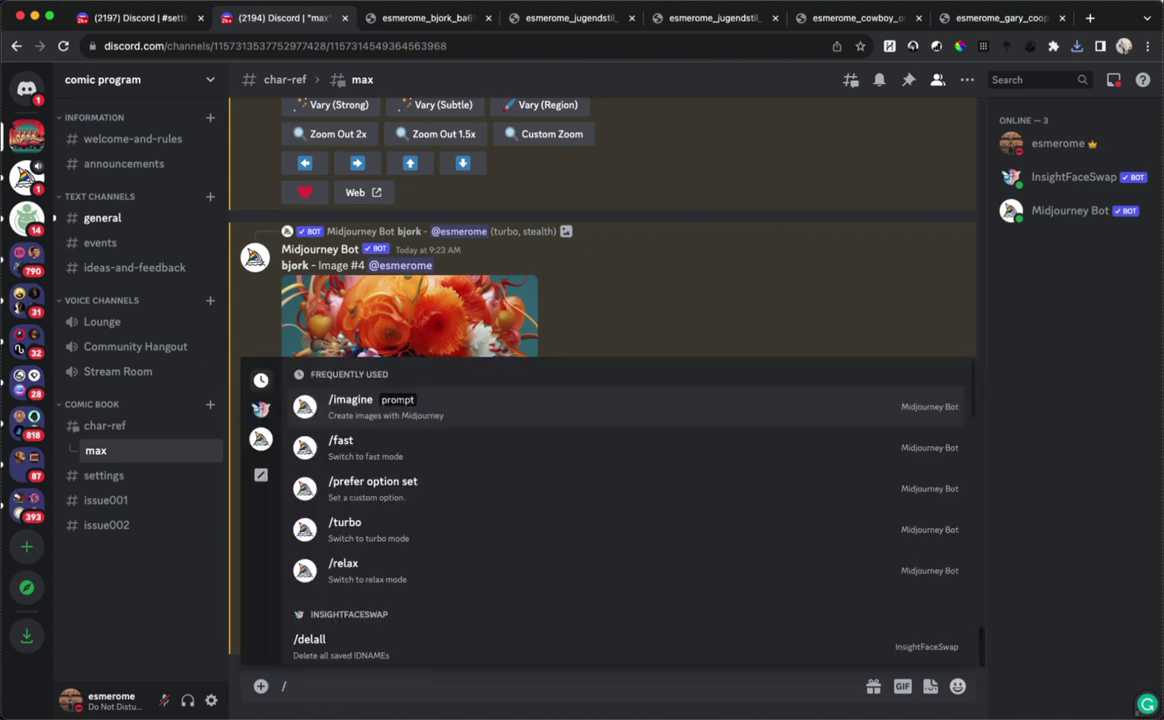
{"action": "left_click", "coordinate": [260, 408]}
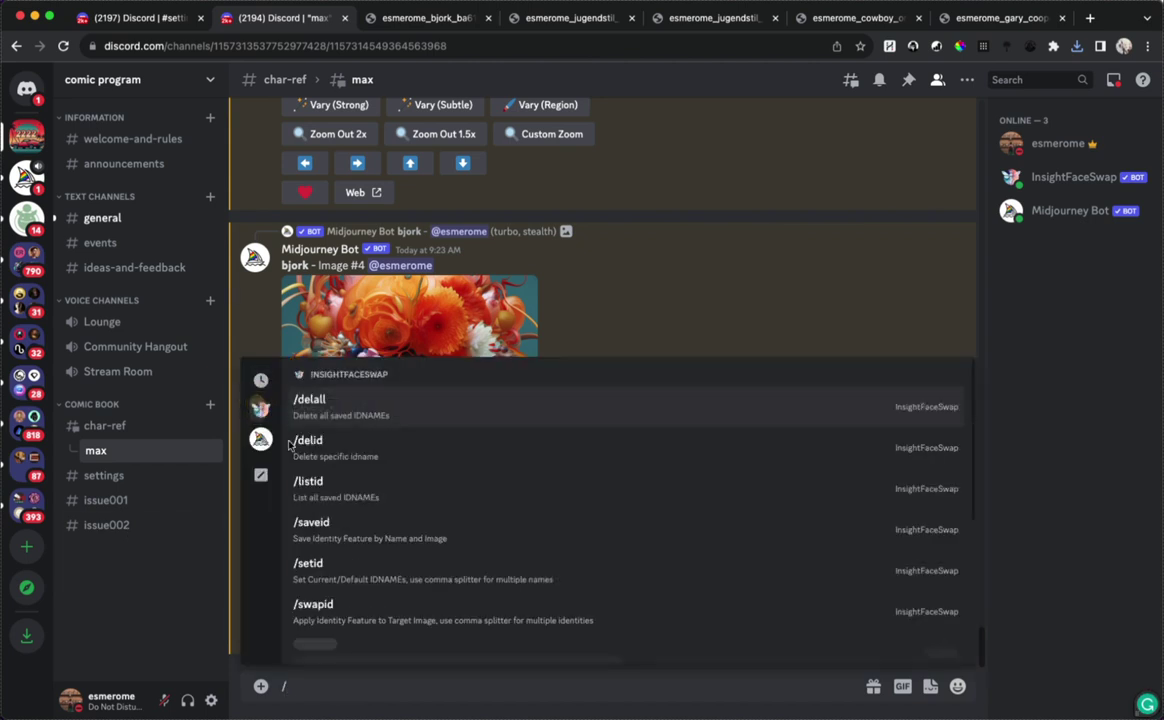
{"action": "left_click", "coordinate": [345, 537]}
{"action": "type", "text": "bjork"}
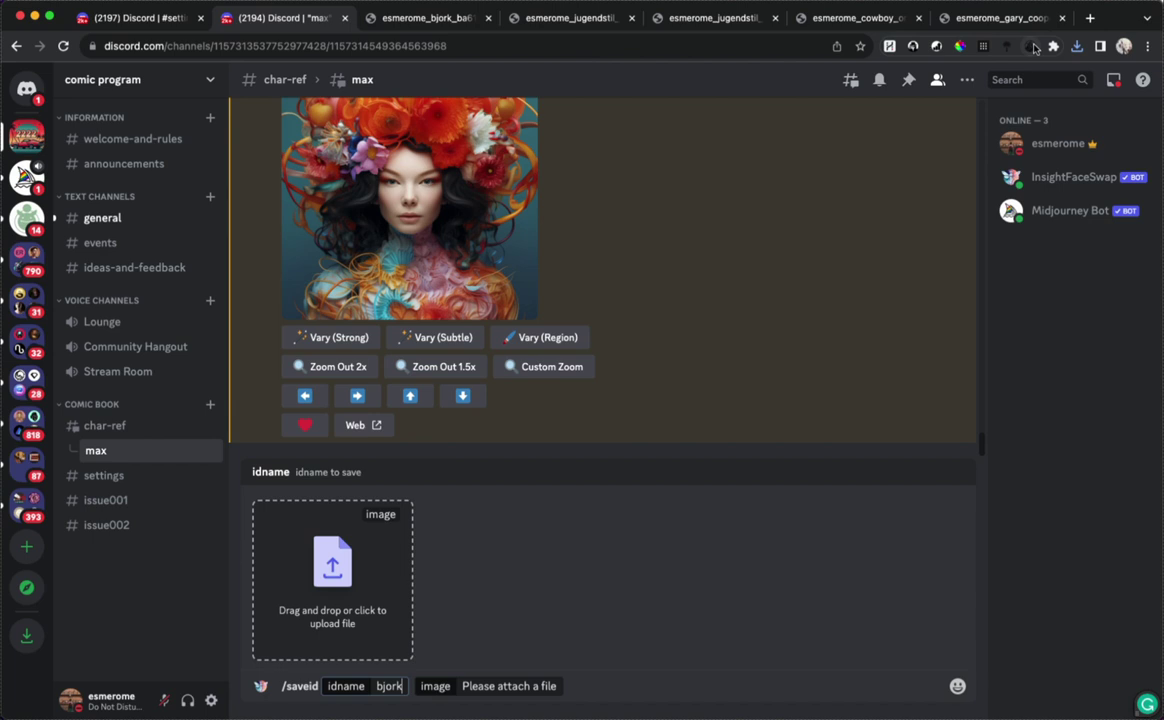
{"action": "left_click_drag", "start_coordinate": [937, 115], "coordinate": [317, 577]}
{"action": "left_click", "coordinate": [559, 690]}
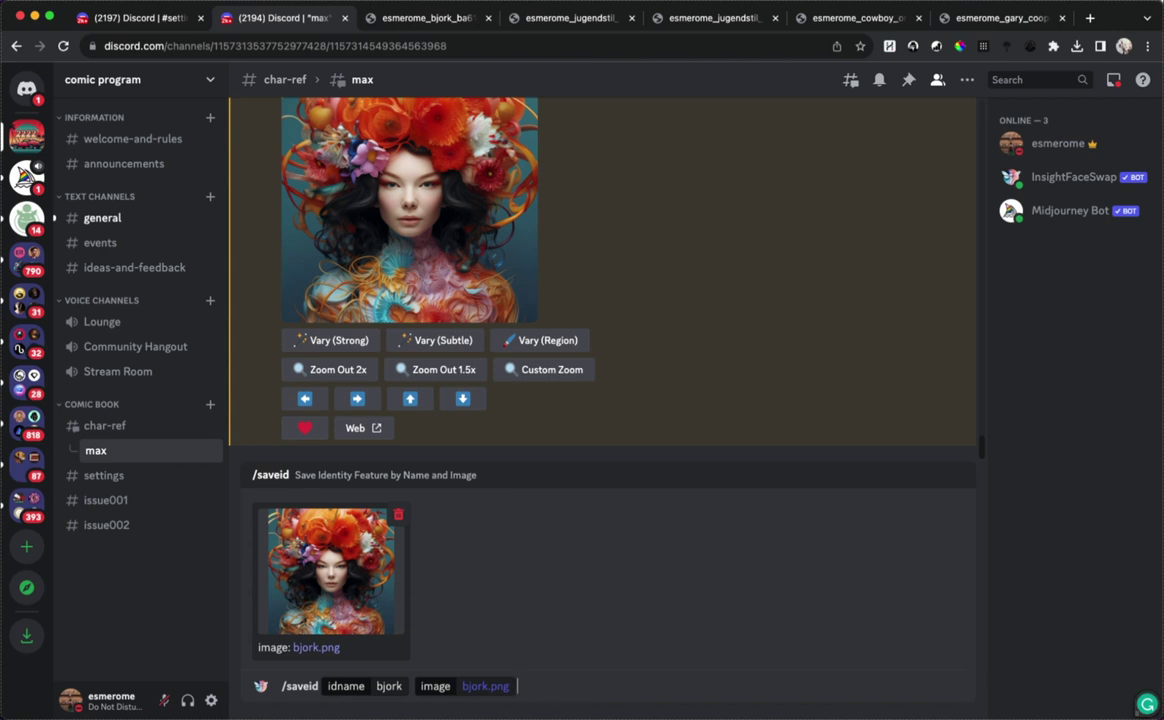
{"action": "key", "text": "Return"}
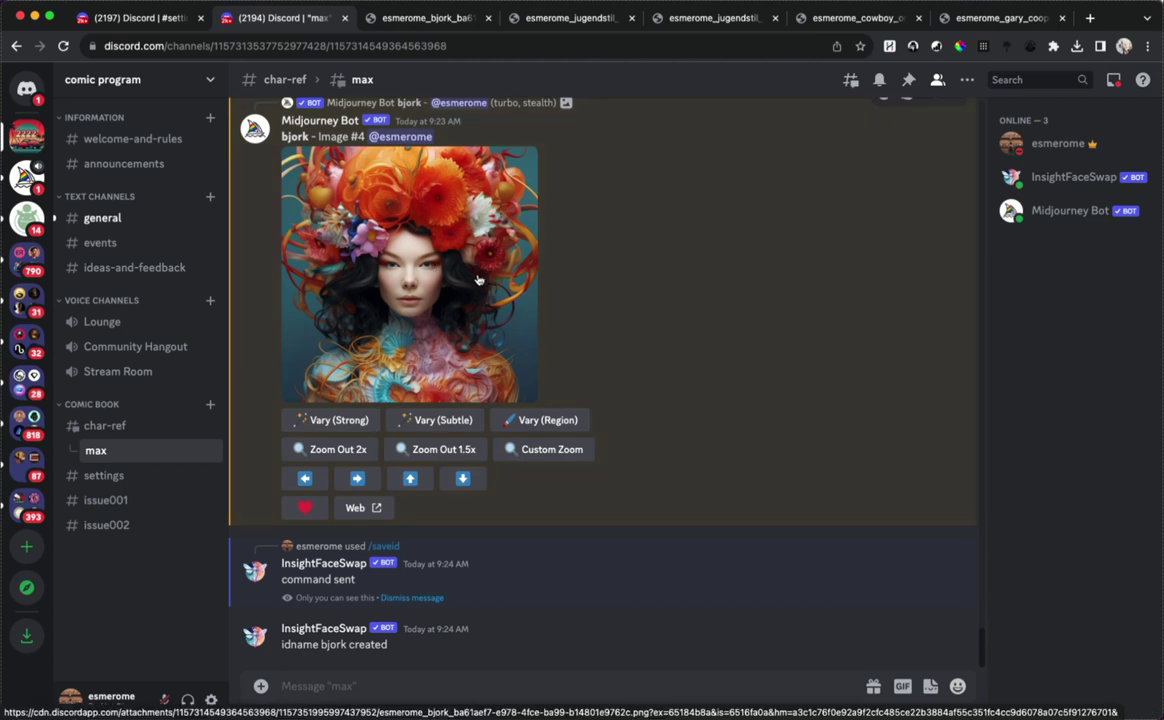
Apply the newly registered bjork face to bjork image #4 with INSwapper
{"action": "right_click", "coordinate": [476, 282]}
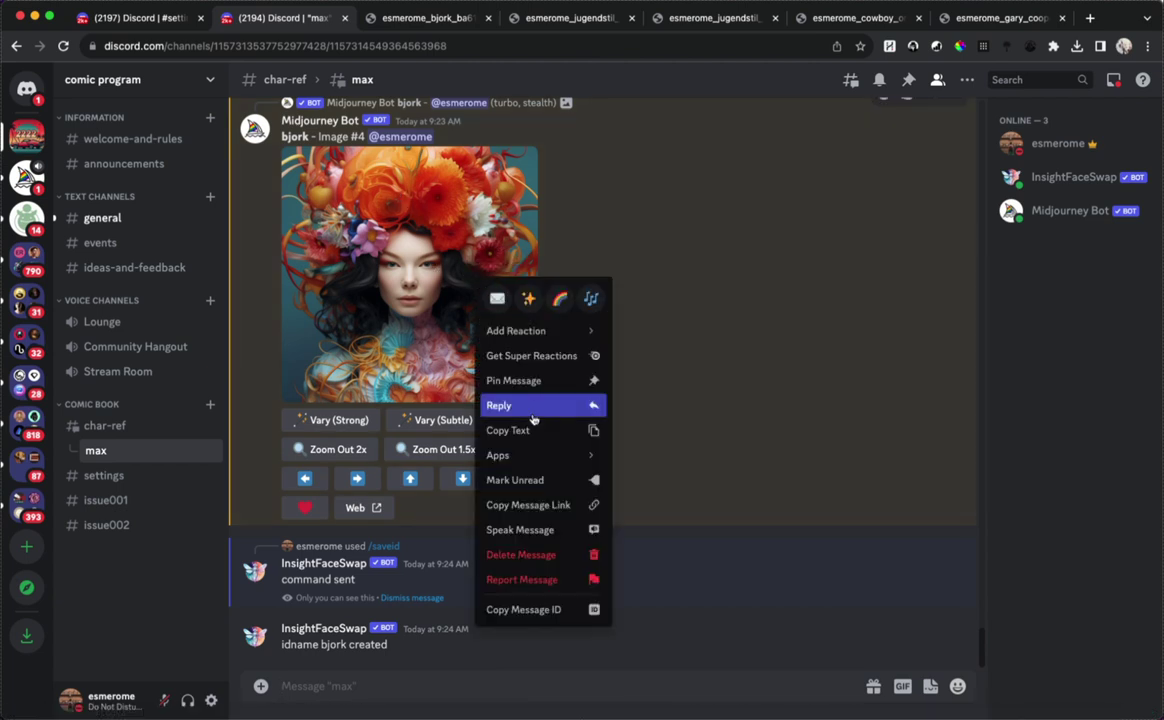
{"action": "mouse_move", "coordinate": [555, 459]}
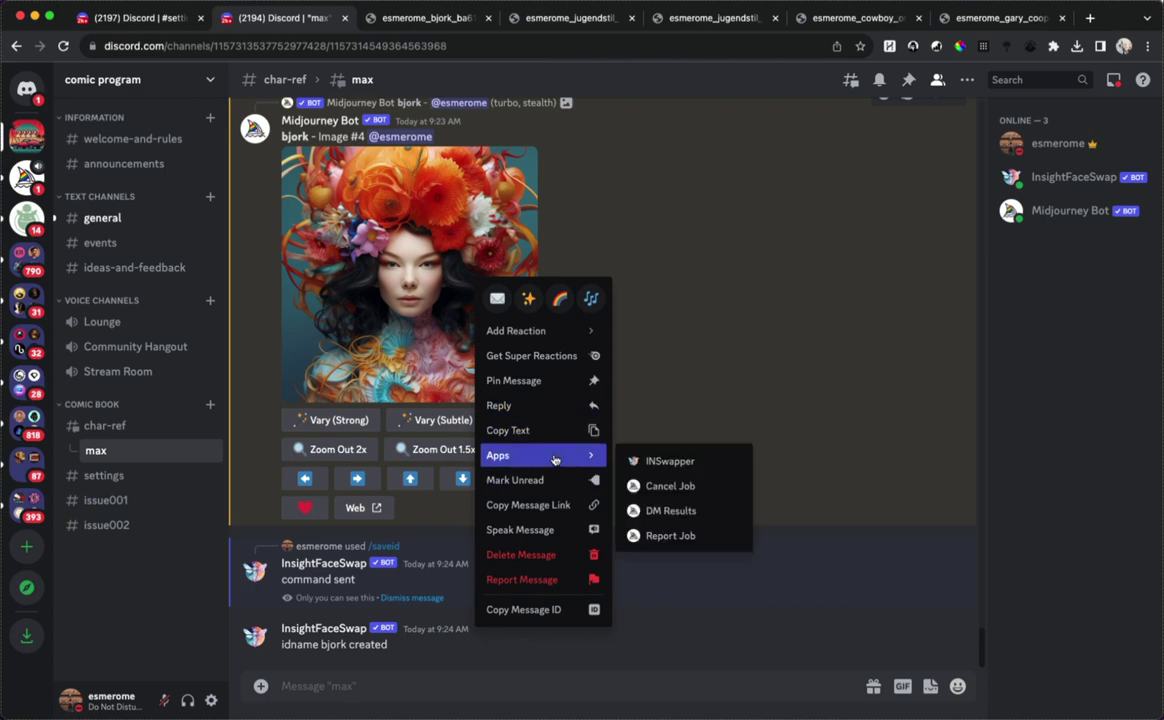
{"action": "left_click", "coordinate": [669, 461]}
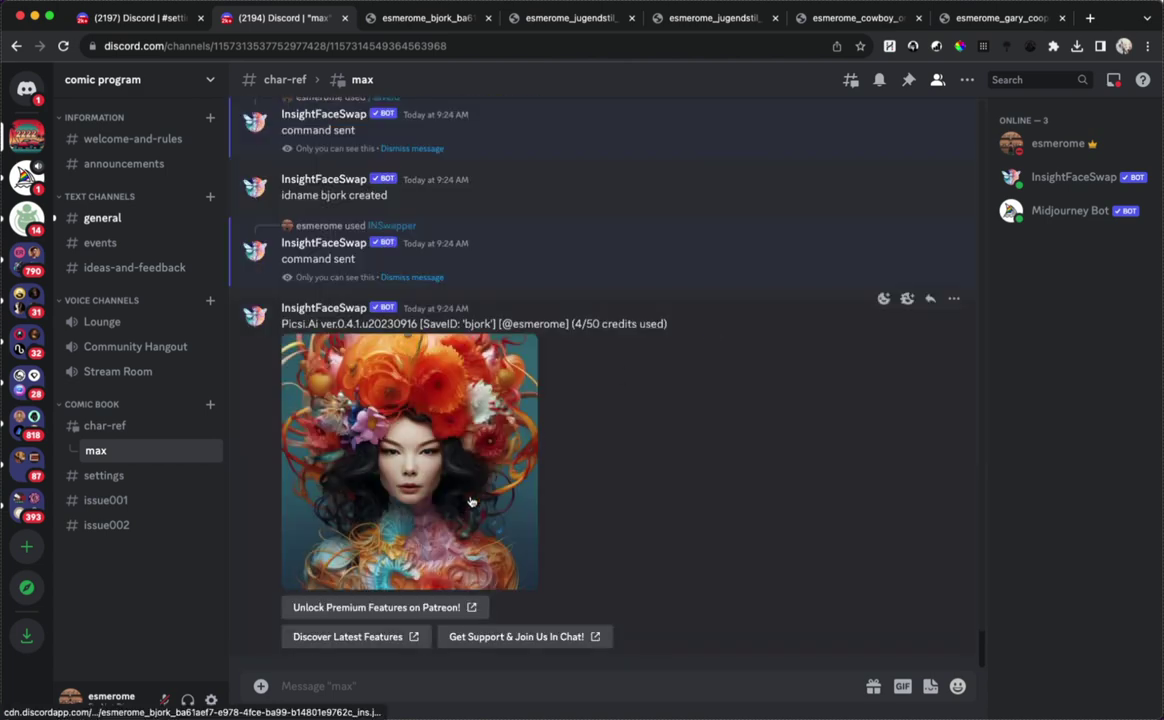
Examine the bjork face swap result enlarged and compare it with the original bjork image #4
{"action": "left_click", "coordinate": [471, 501]}
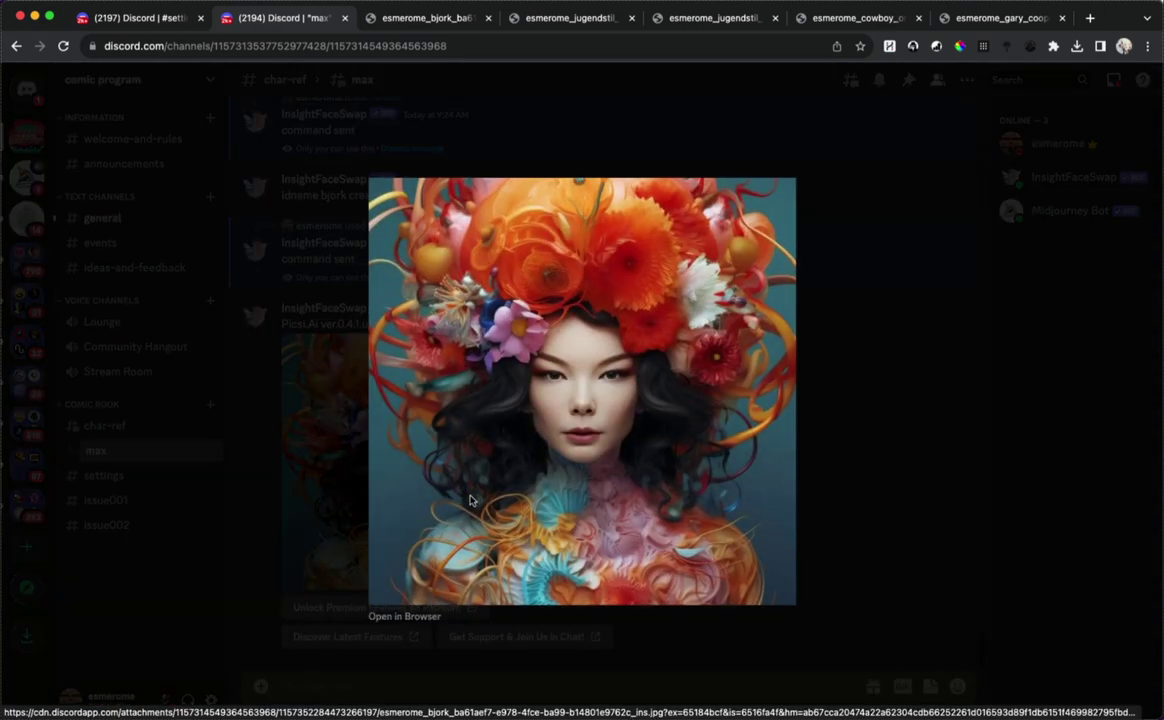
{"action": "left_click", "coordinate": [881, 418]}
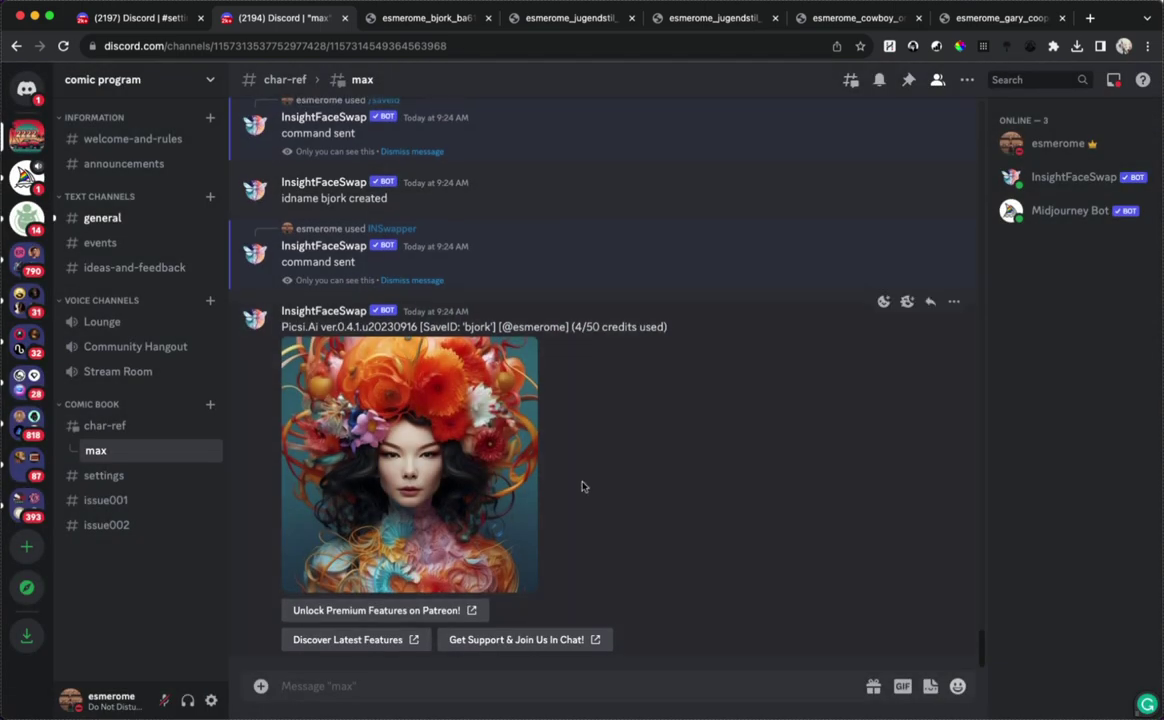
{"action": "scroll", "coordinate": [583, 487], "scroll_direction": "up", "scroll_amount": 5}
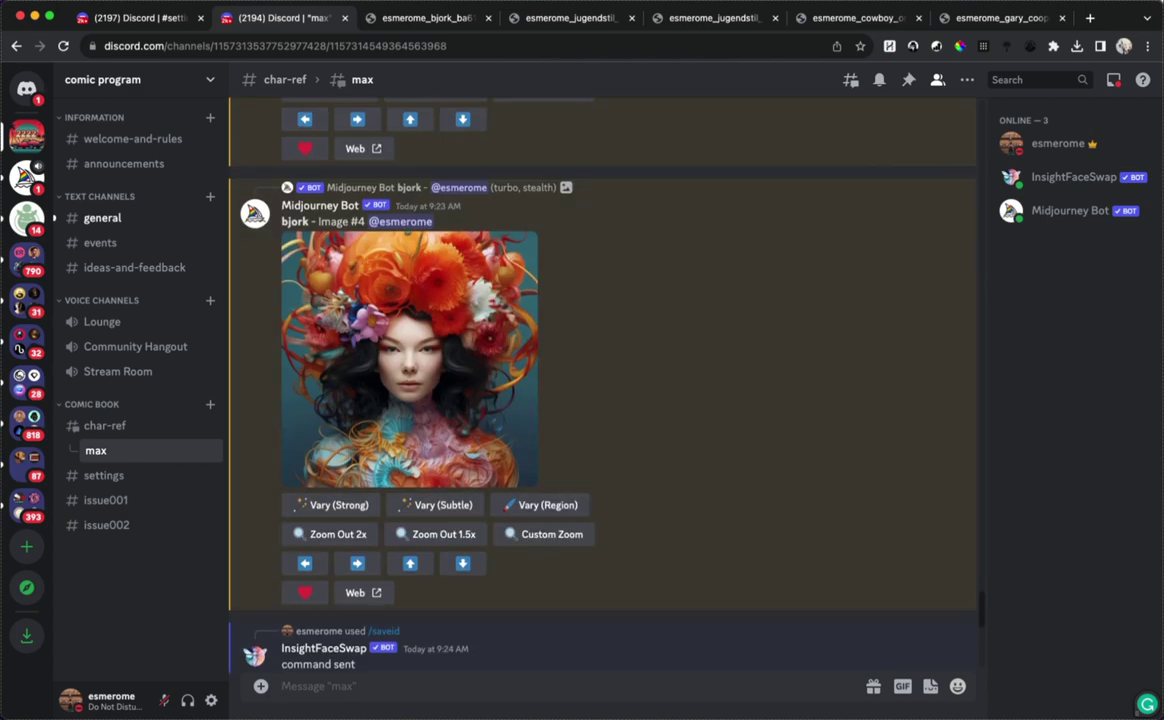
{"action": "scroll", "coordinate": [752, 359], "scroll_direction": "down", "scroll_amount": 5}
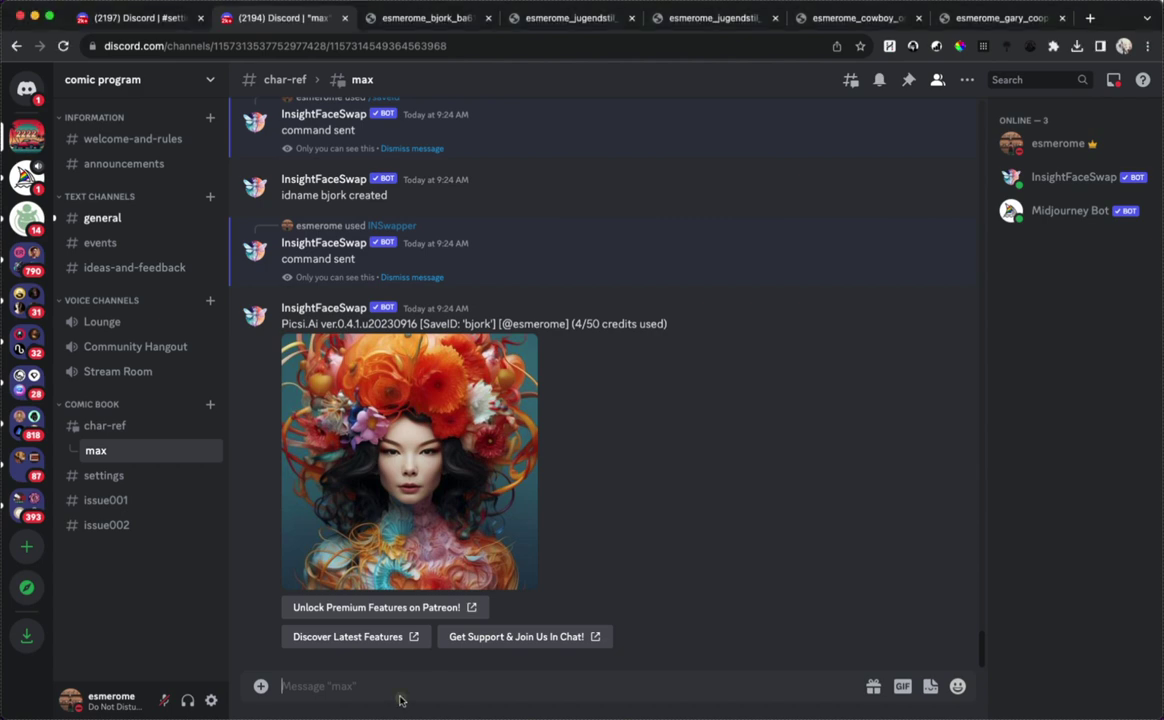
Set the current InsightFaceSwap identity to garycooper with /setid in the max thread
{"action": "type", "text": "/setid"}
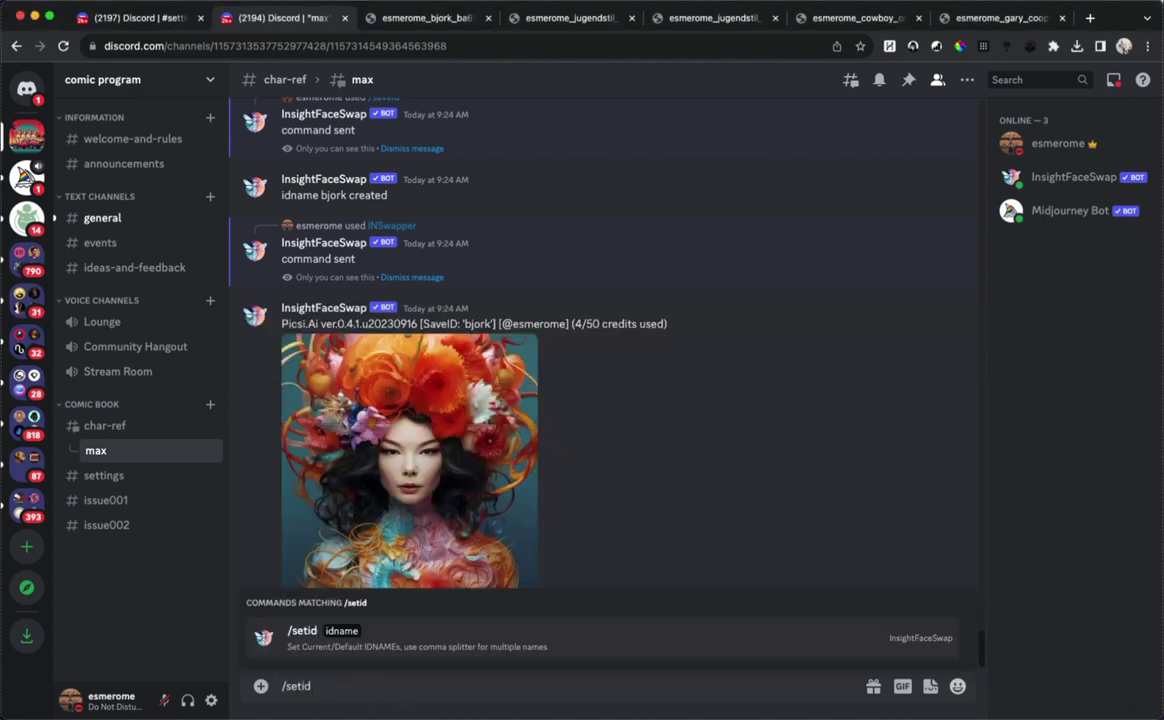
{"action": "key", "text": "Tab"}
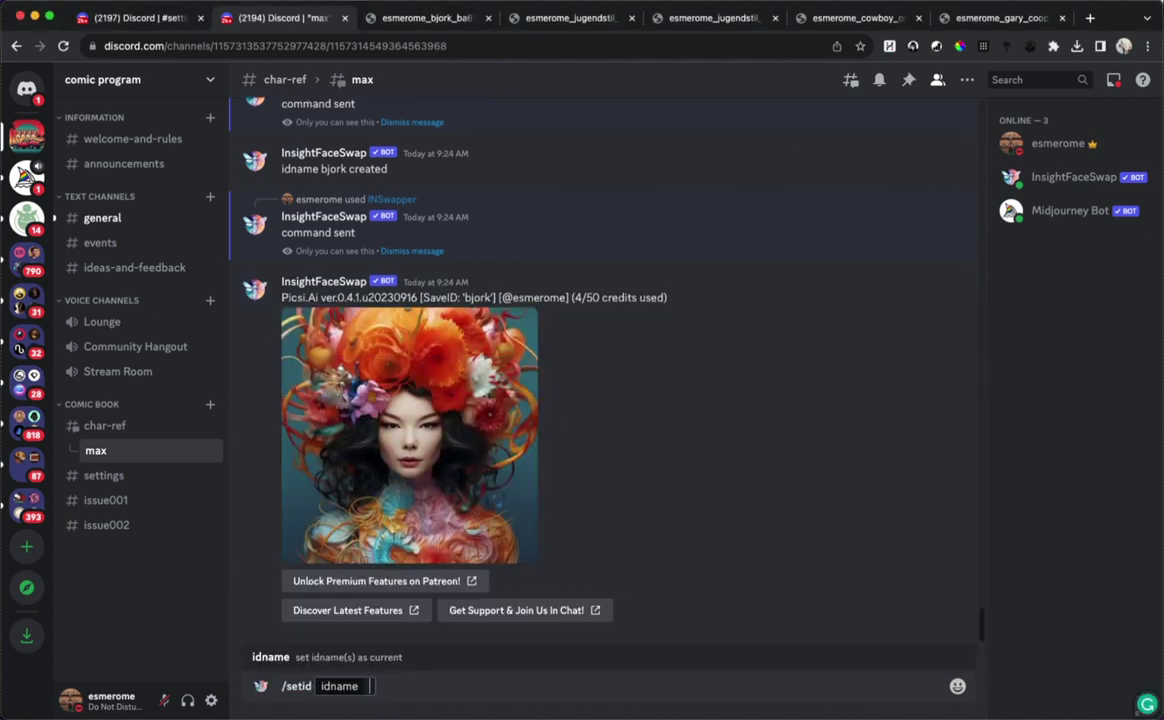
{"action": "type", "text": "garycooper"}
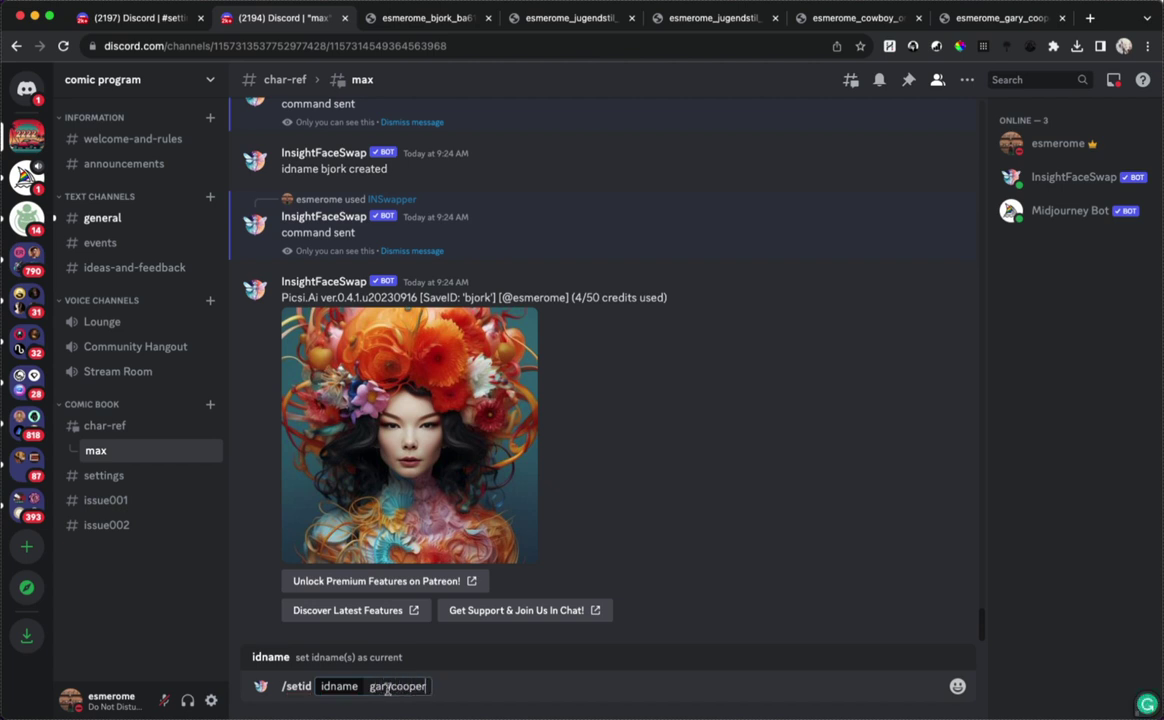
{"action": "key", "text": "Return"}
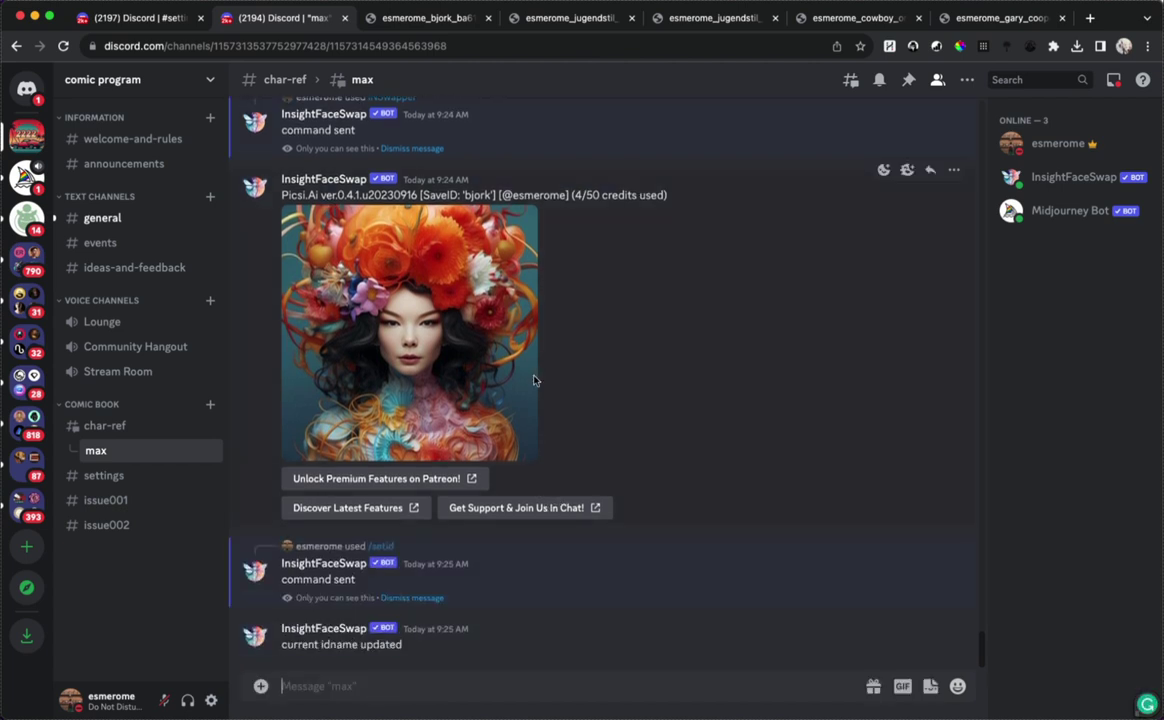
Apply the garycooper face to the original Midjourney bjork image #4 with INSwapper
{"action": "scroll", "coordinate": [444, 354], "scroll_direction": "up", "scroll_amount": 10}
{"action": "right_click", "coordinate": [444, 354]}
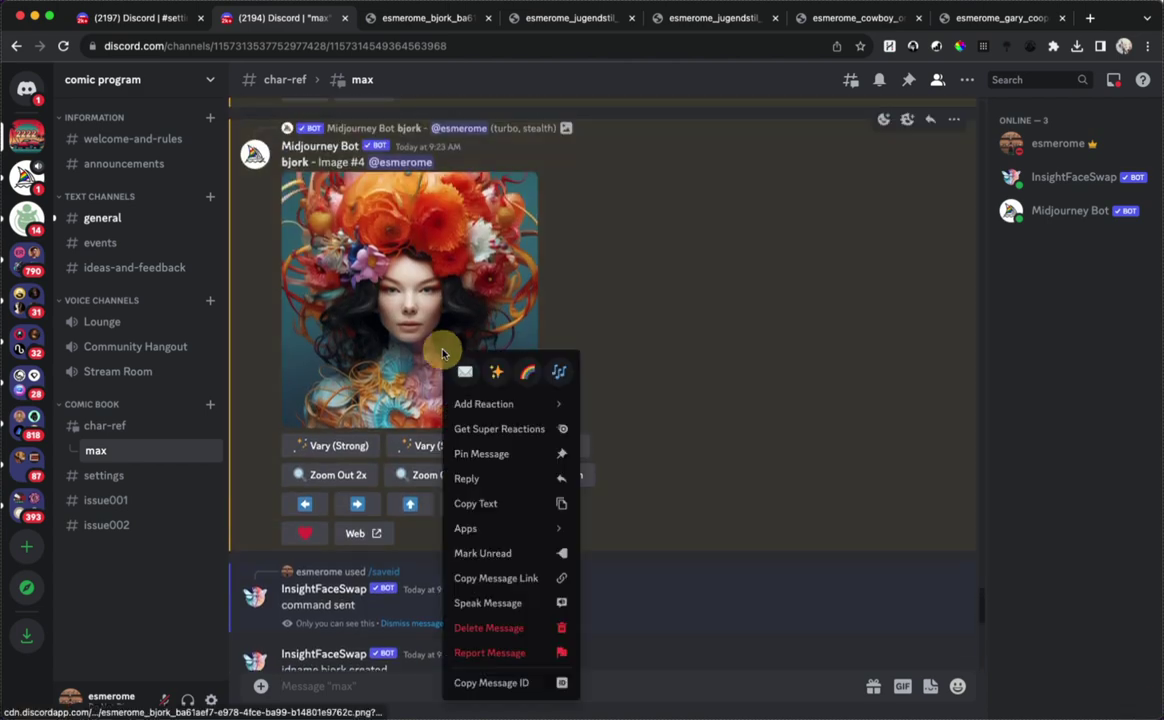
{"action": "mouse_move", "coordinate": [520, 528]}
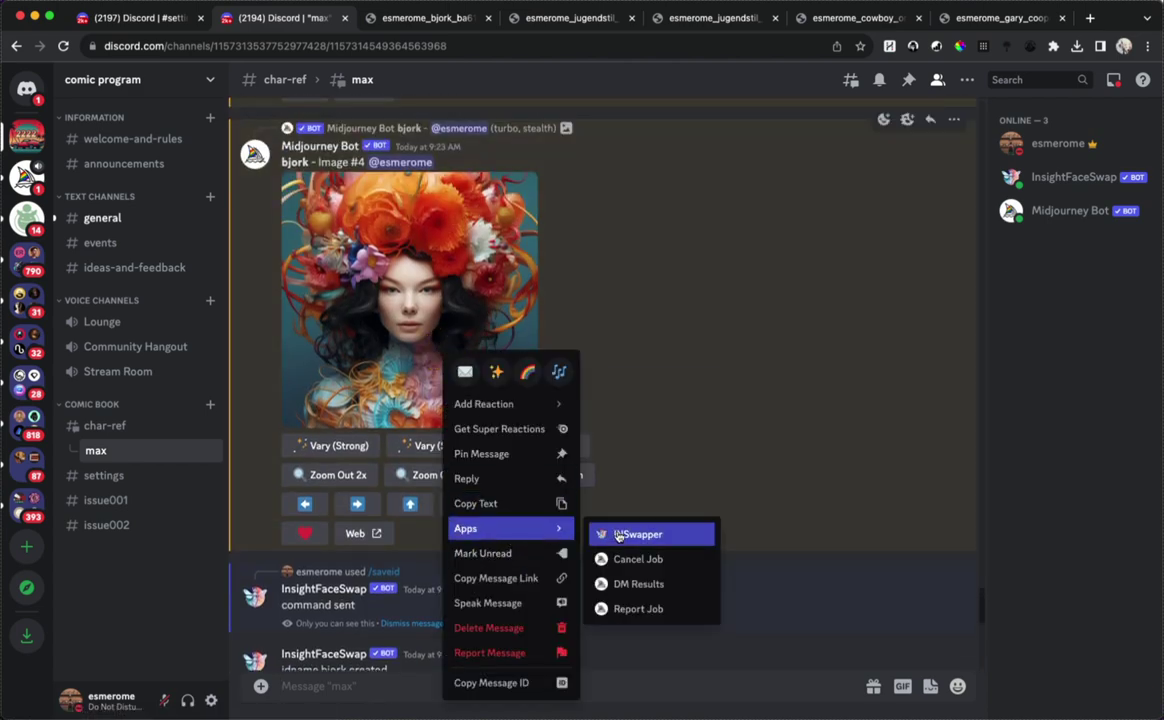
{"action": "left_click", "coordinate": [675, 476]}
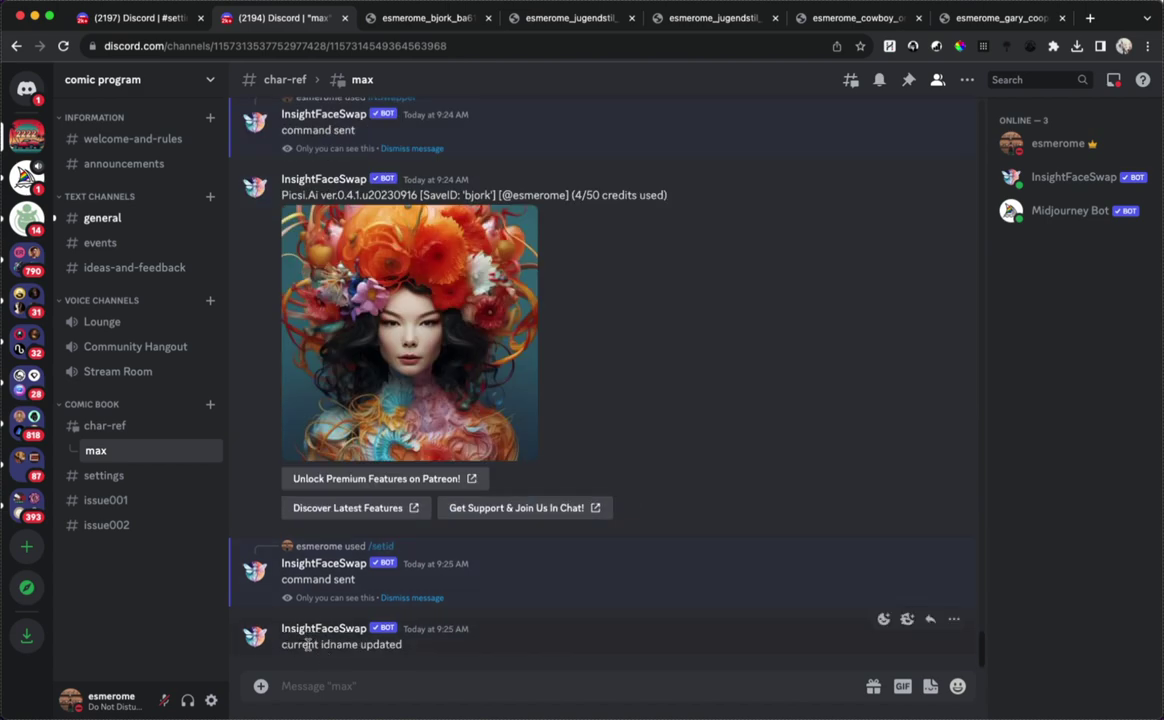
{"action": "scroll", "coordinate": [554, 471], "scroll_direction": "up", "scroll_amount": 5}
{"action": "scroll", "coordinate": [554, 471], "scroll_direction": "up", "scroll_amount": 3}
{"action": "right_click", "coordinate": [443, 322]}
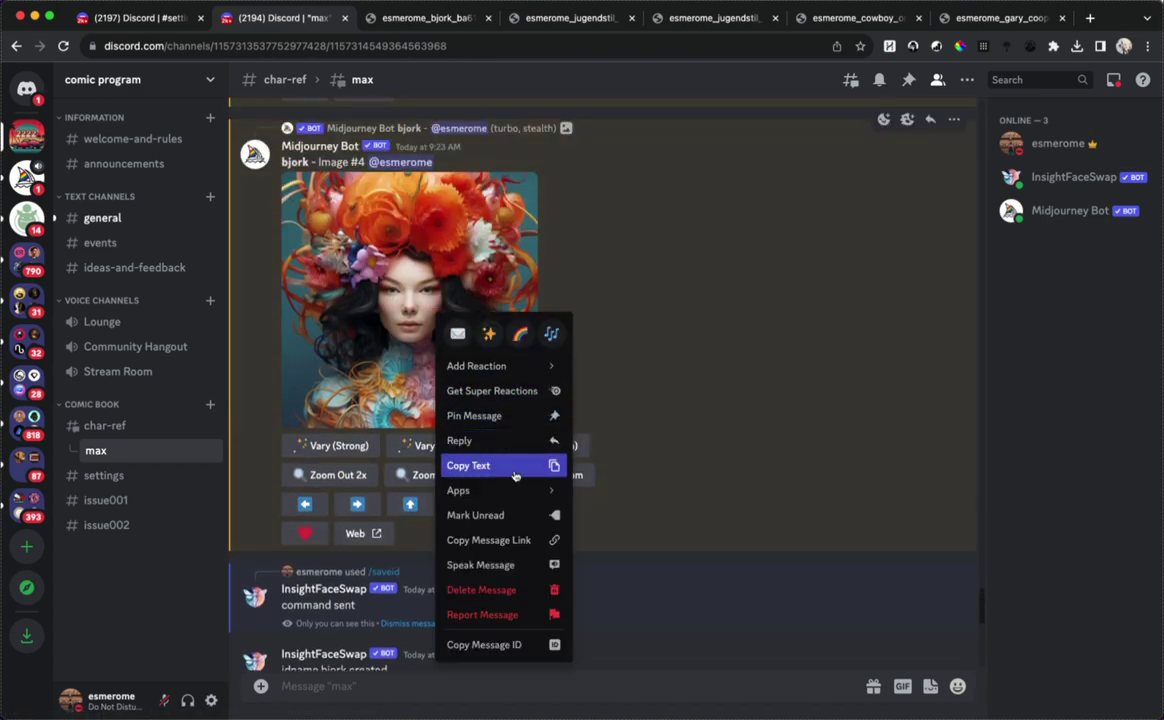
{"action": "mouse_move", "coordinate": [511, 503]}
{"action": "left_click", "coordinate": [622, 496]}
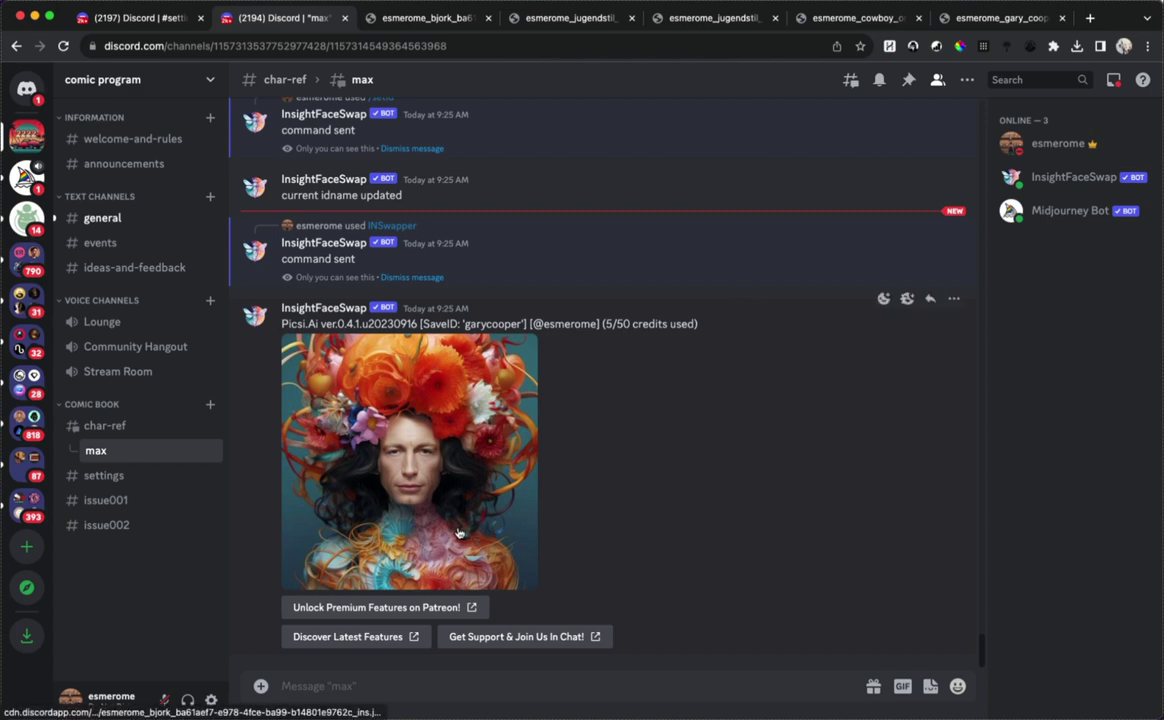
Examine the garycooper swap of the flower-crown portrait enlarged and compare it with the earlier images in the thread
{"action": "left_click", "coordinate": [463, 428]}
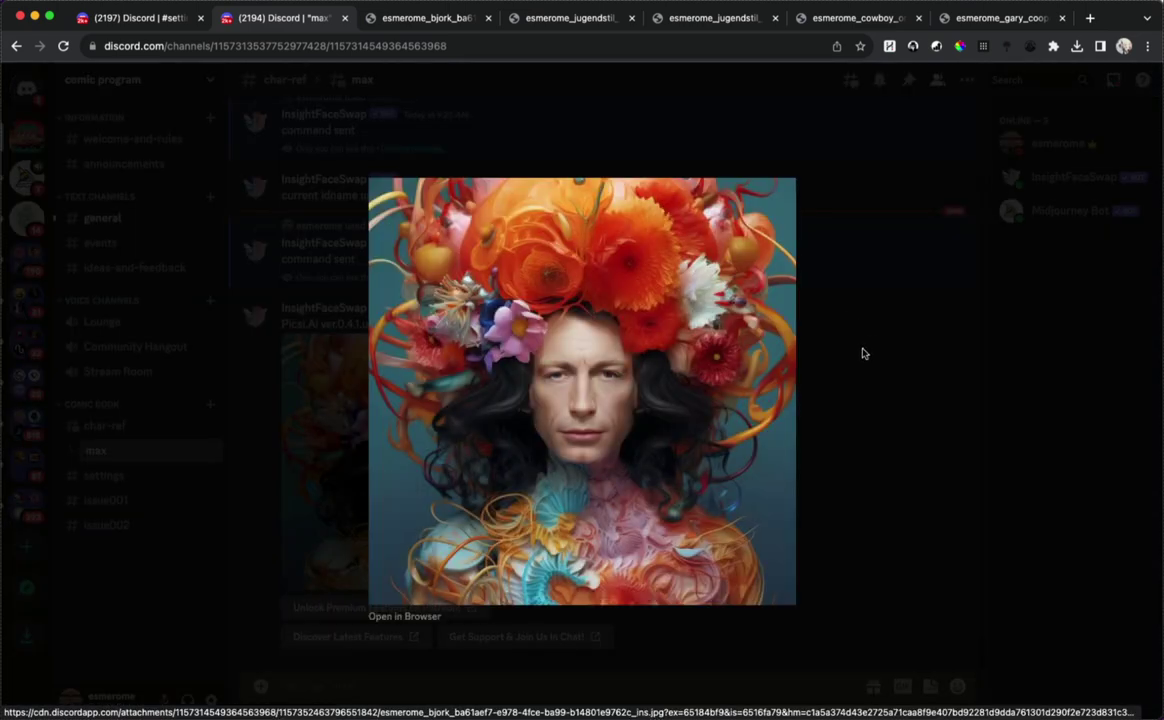
{"action": "left_click", "coordinate": [864, 353]}
{"action": "scroll", "coordinate": [637, 426], "scroll_direction": "up", "scroll_amount": 5}
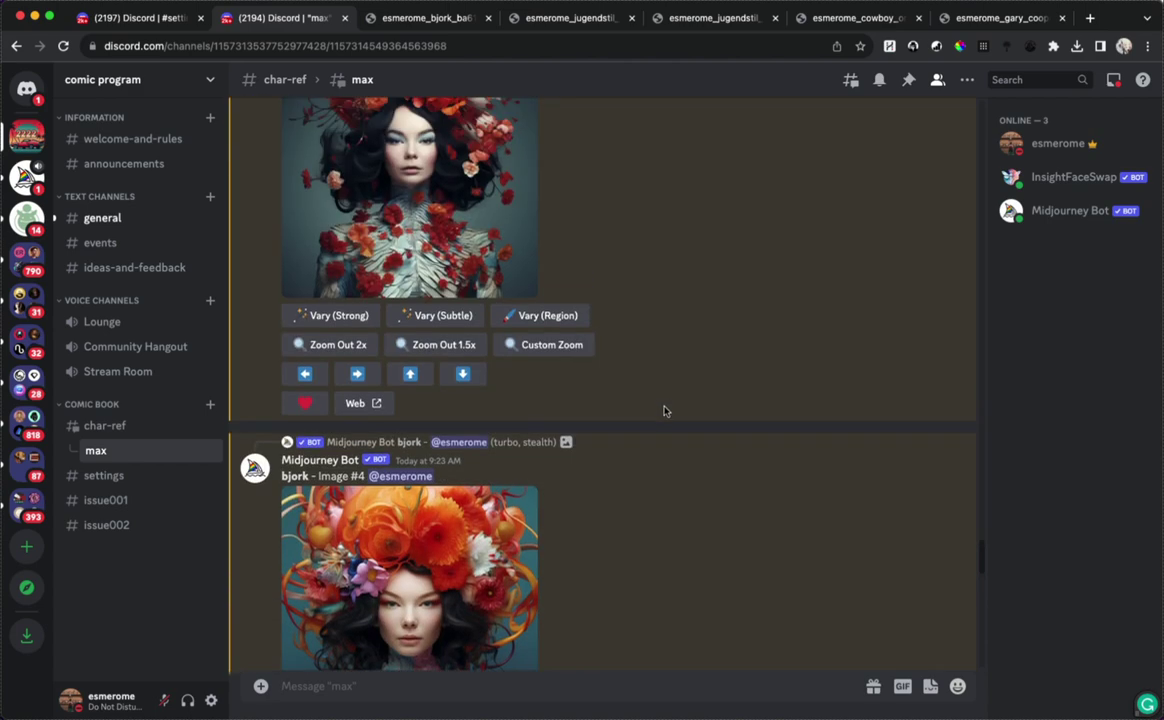
{"action": "scroll", "coordinate": [665, 410], "scroll_direction": "up", "scroll_amount": 10}
{"action": "scroll", "coordinate": [517, 530], "scroll_direction": "down", "scroll_amount": 20}
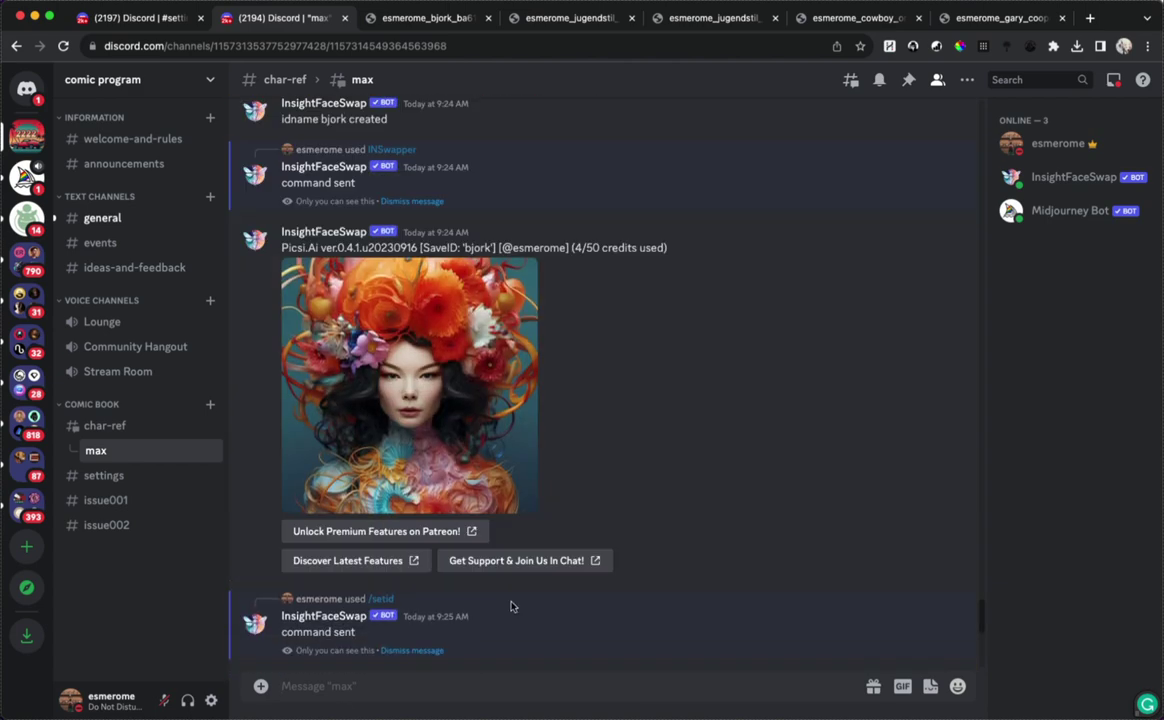
Switch the current InsightFaceSwap identity to bjork with /setid
{"action": "left_click", "coordinate": [384, 686]}
{"action": "type", "text": "/"}
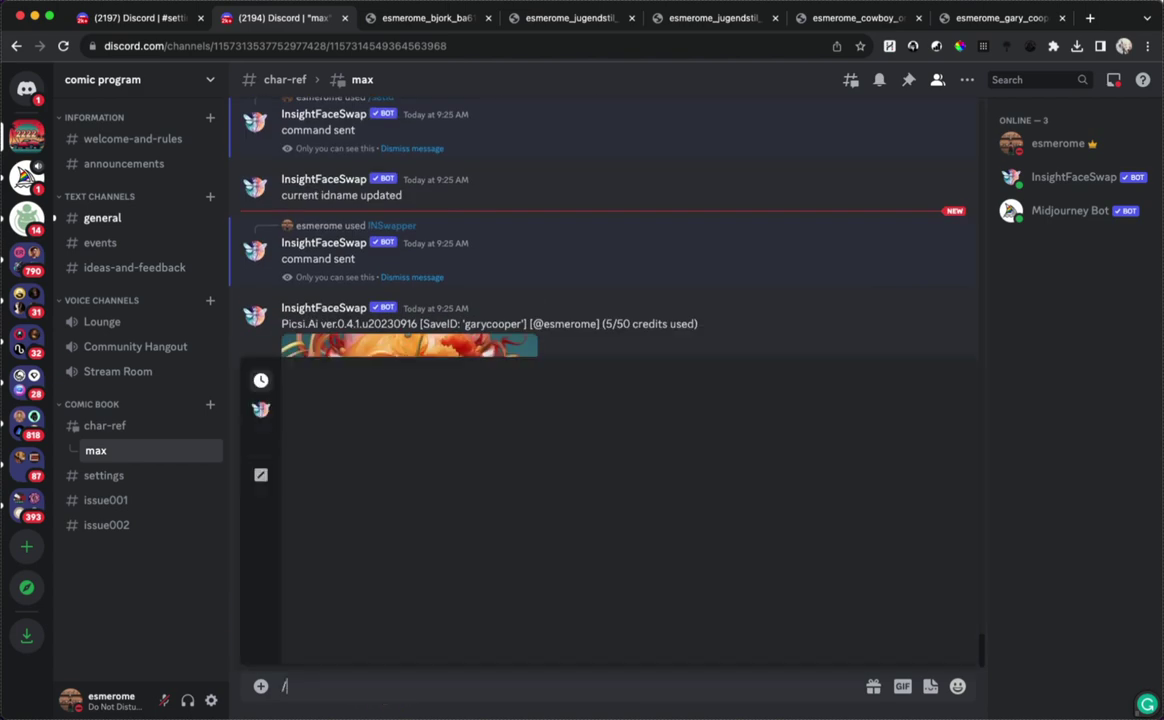
{"action": "type", "text": "setid"}
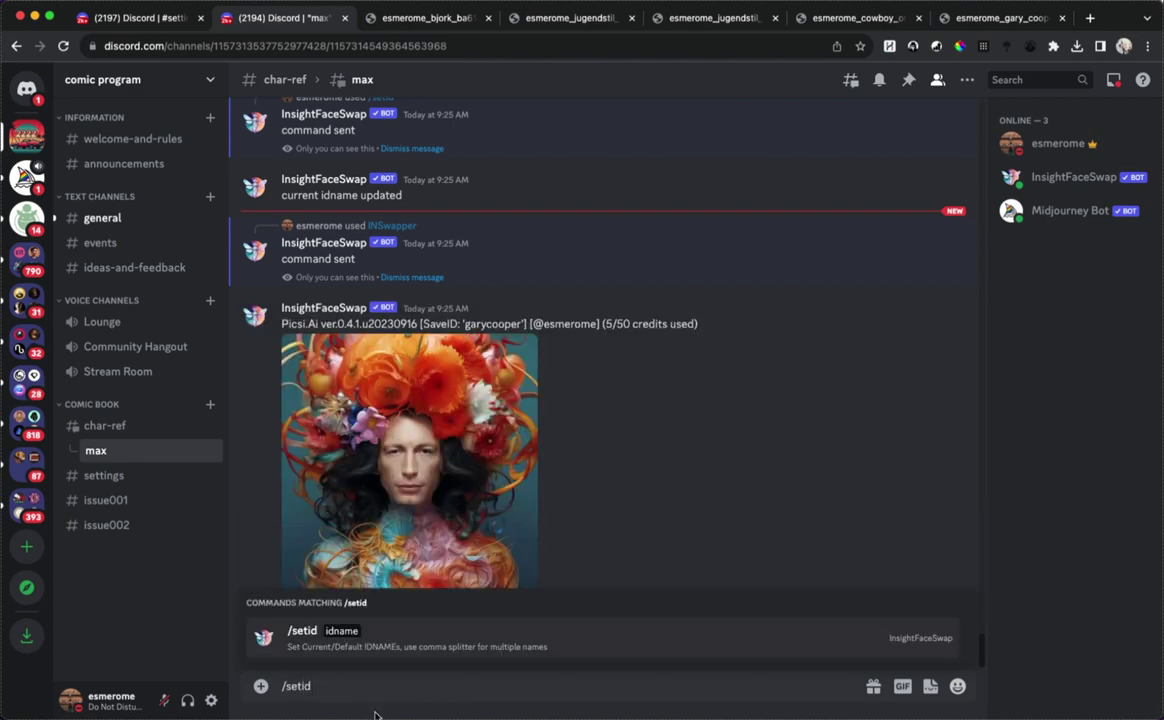
{"action": "key", "text": "Tab"}
{"action": "type", "text": "gary"}
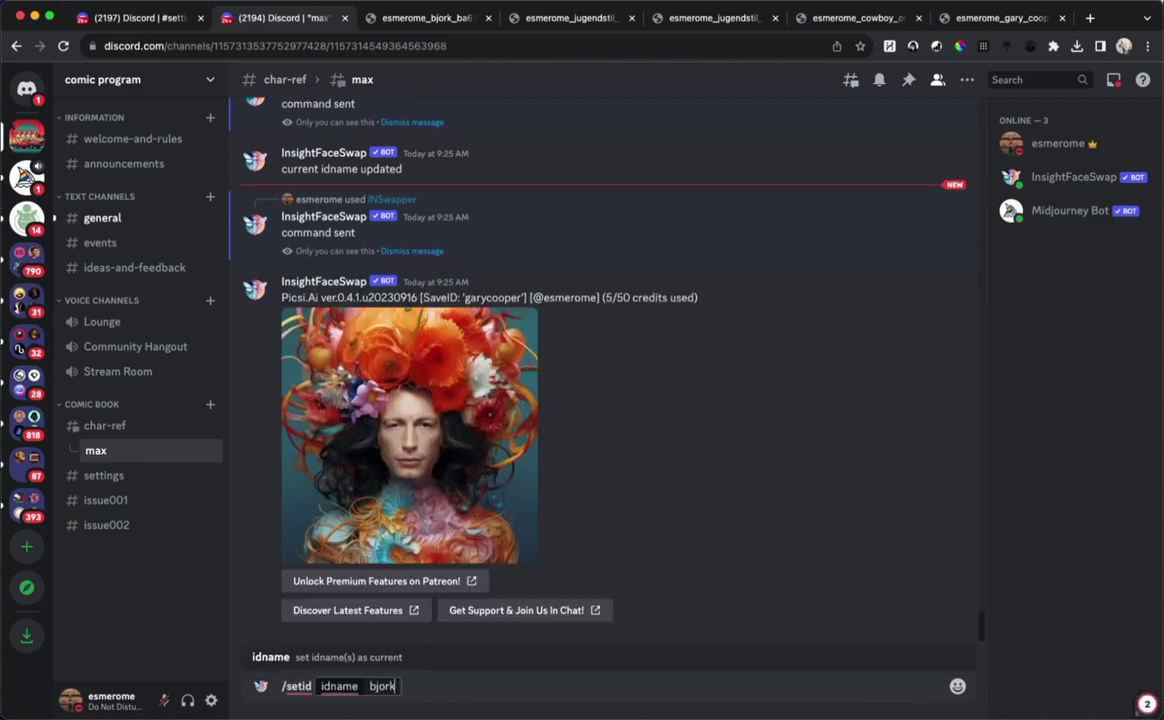
{"action": "key", "text": "Return"}
Apply the bjork face to image #2 of the gold and black jugendstil cowboy portraits with INSwapper
{"action": "scroll", "coordinate": [618, 464], "scroll_direction": "up", "scroll_amount": 15}
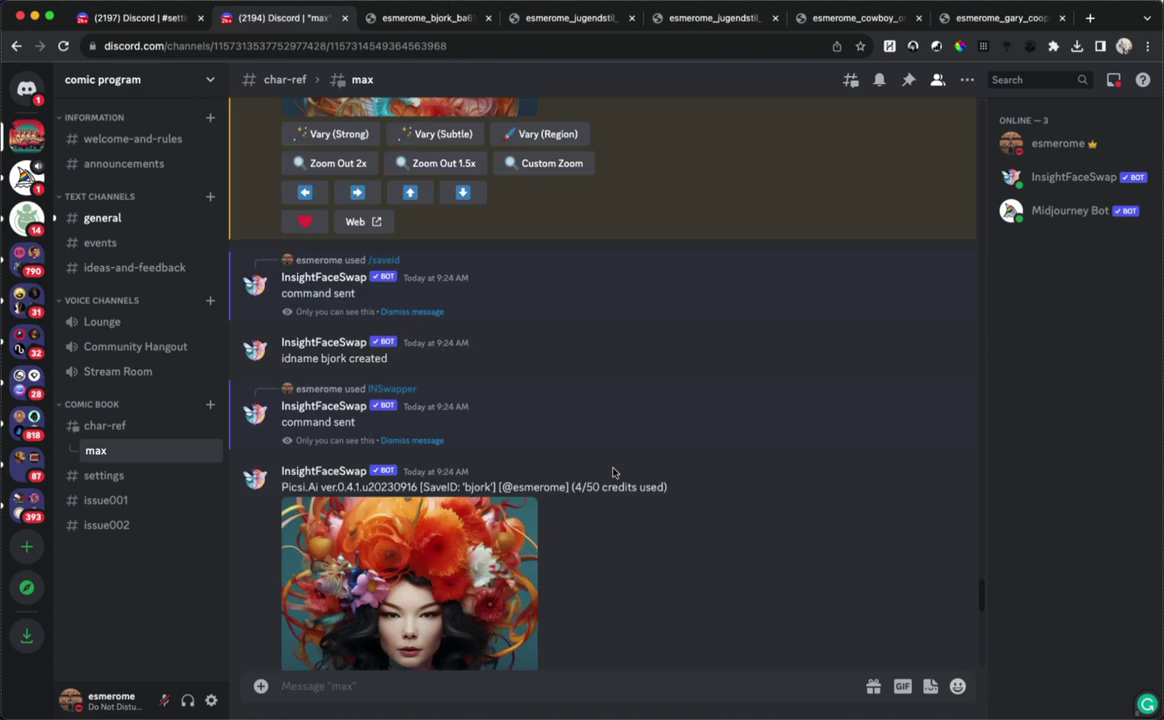
{"action": "scroll", "coordinate": [618, 464], "scroll_direction": "up", "scroll_amount": 3}
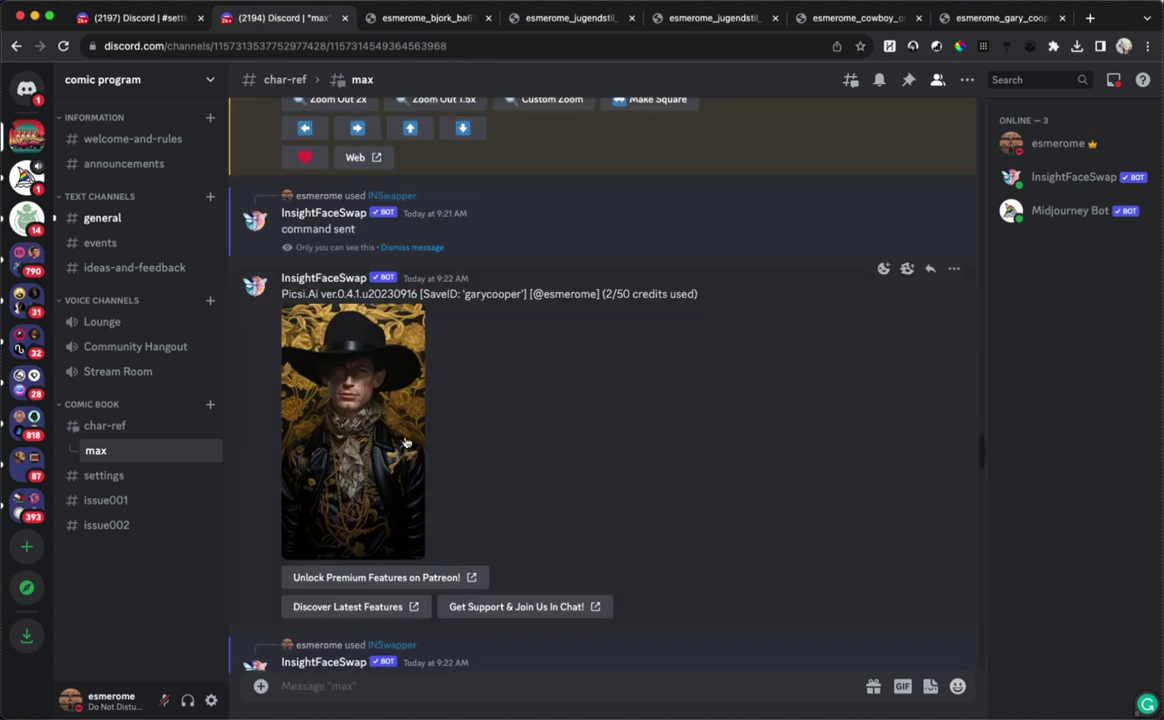
{"action": "scroll", "coordinate": [549, 429], "scroll_direction": "up", "scroll_amount": 6}
{"action": "scroll", "coordinate": [426, 399], "scroll_direction": "up", "scroll_amount": 5}
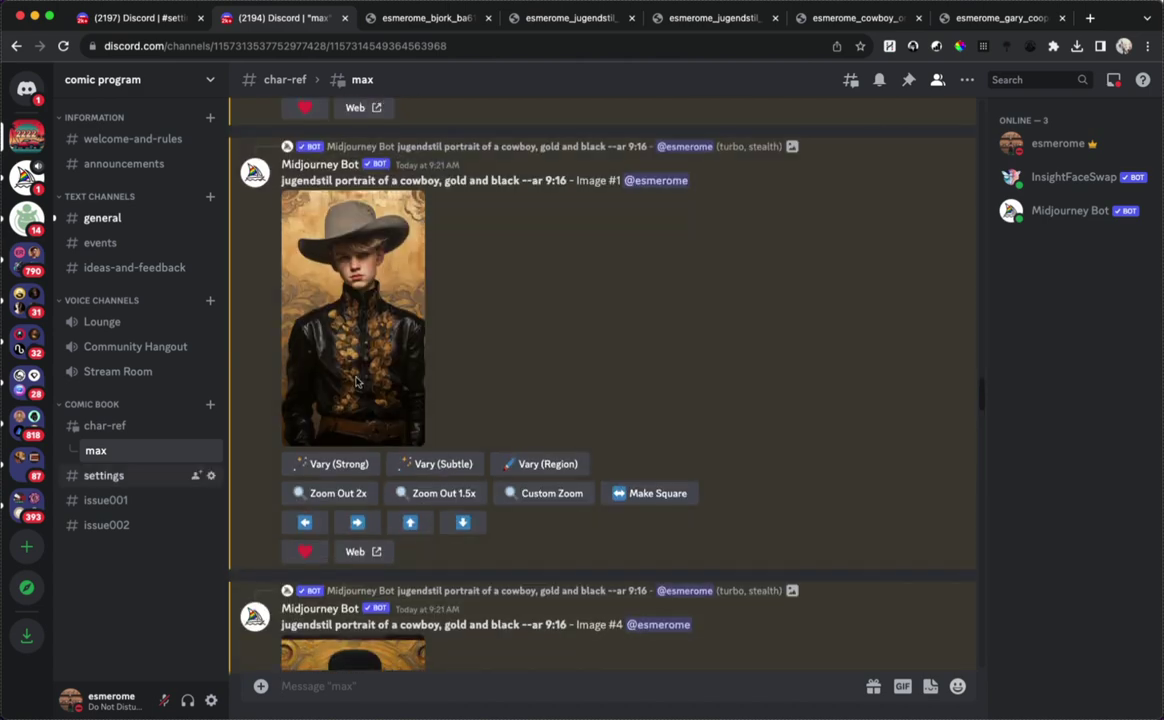
{"action": "scroll", "coordinate": [409, 373], "scroll_direction": "up", "scroll_amount": 5}
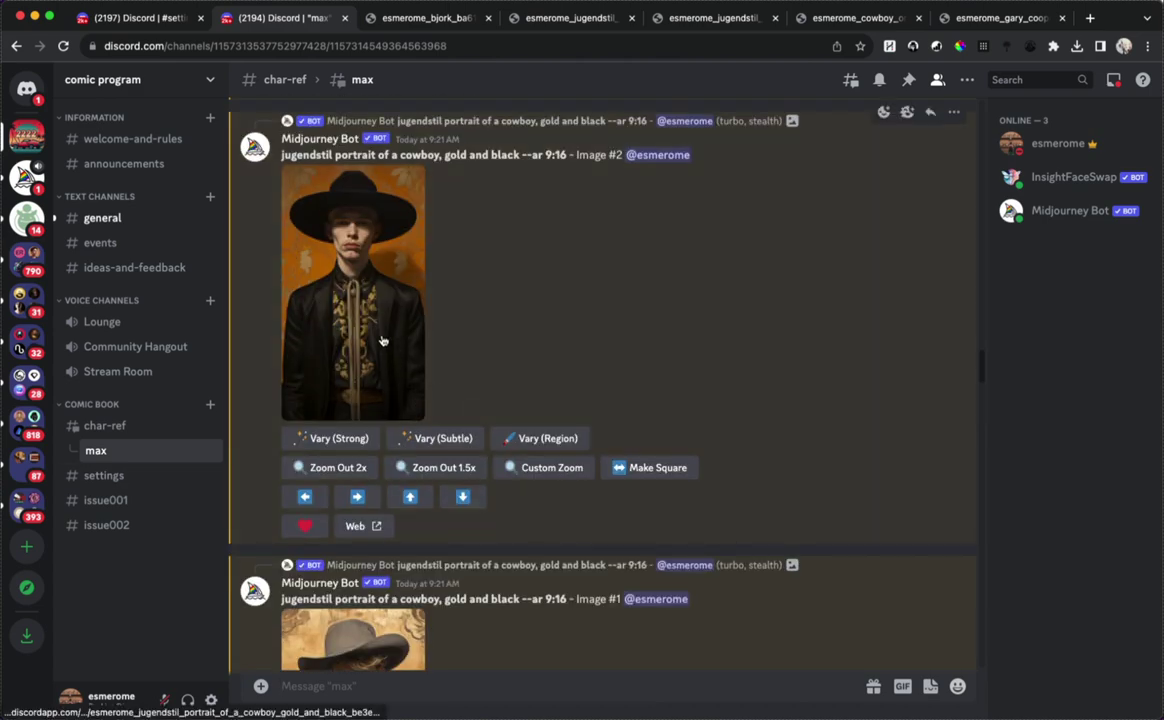
{"action": "right_click", "coordinate": [382, 338]}
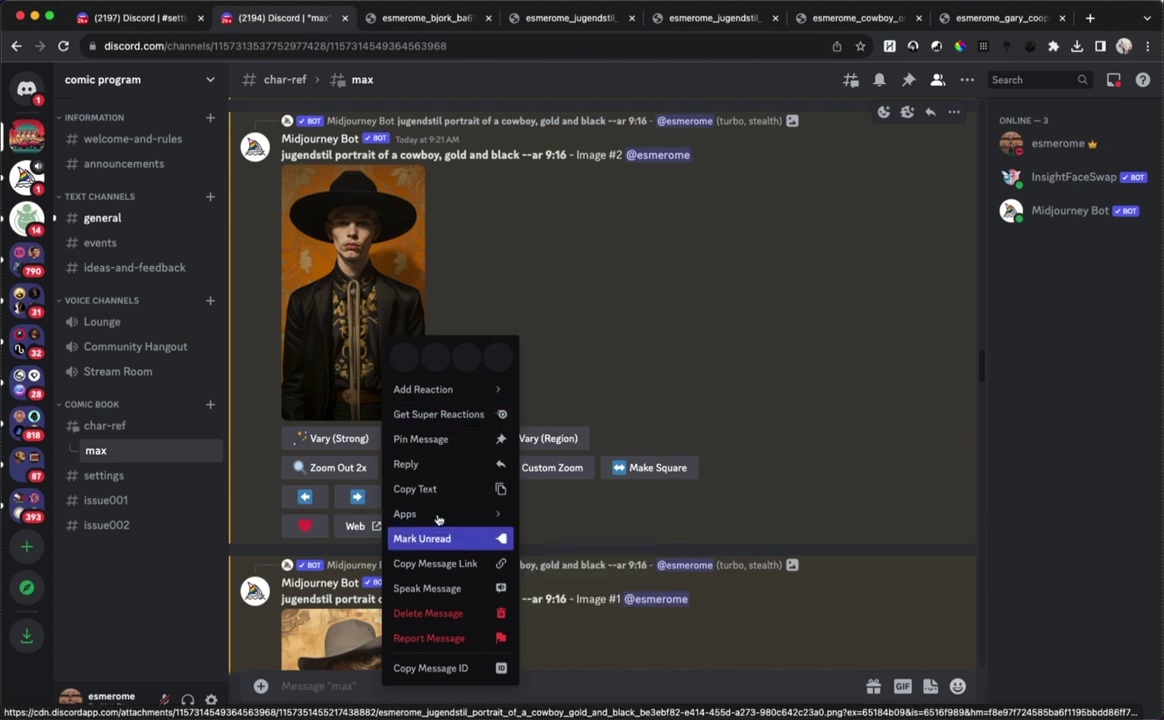
{"action": "mouse_move", "coordinate": [445, 513]}
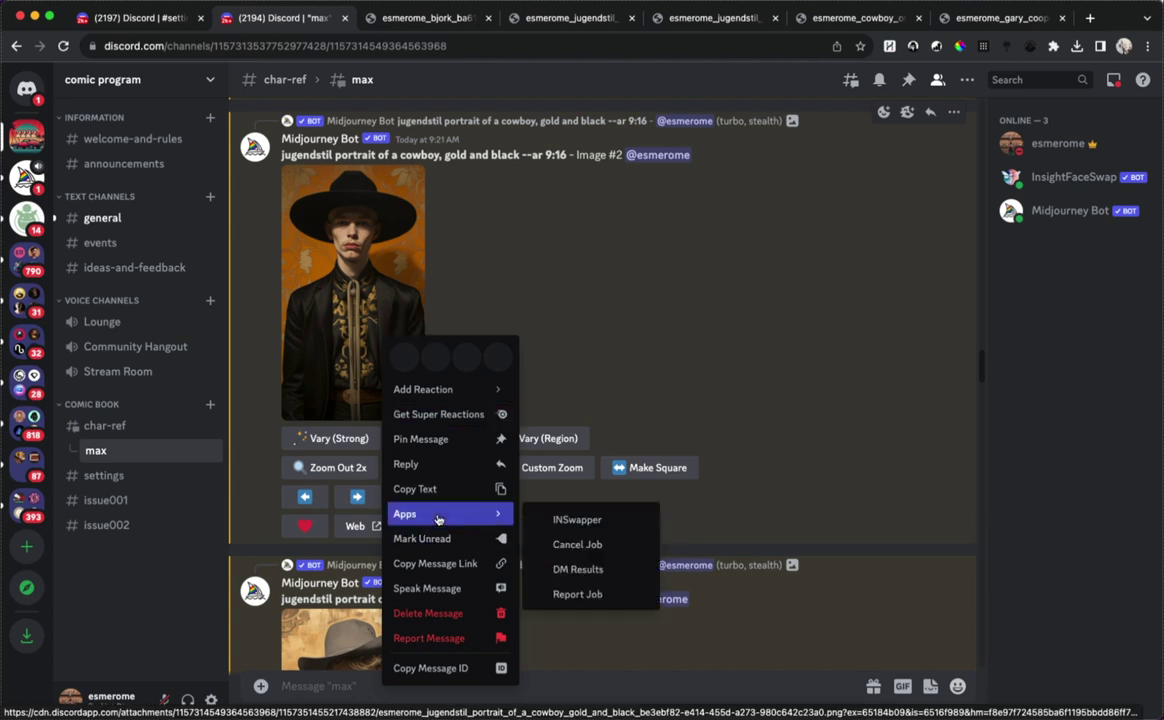
{"action": "left_click", "coordinate": [565, 521]}
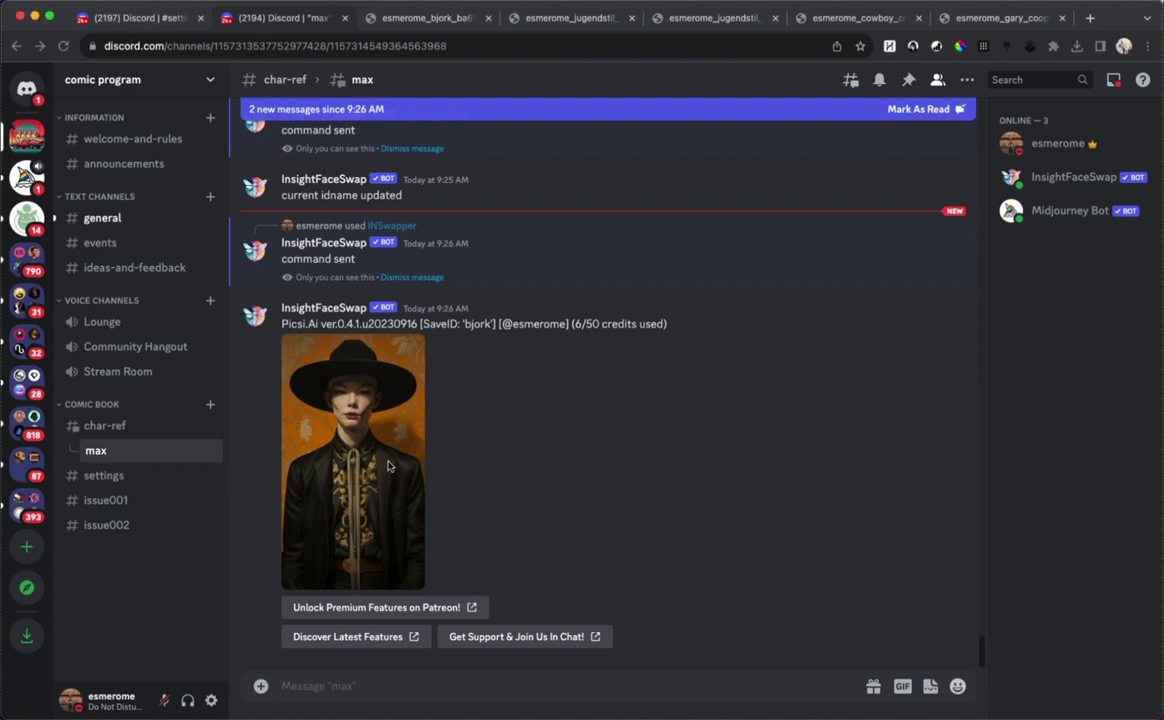
Inspect the bjork-swapped cowboy portrait at full size in its own browser tab, zooming in on the face, and return to the max thread
{"action": "left_click", "coordinate": [355, 424]}
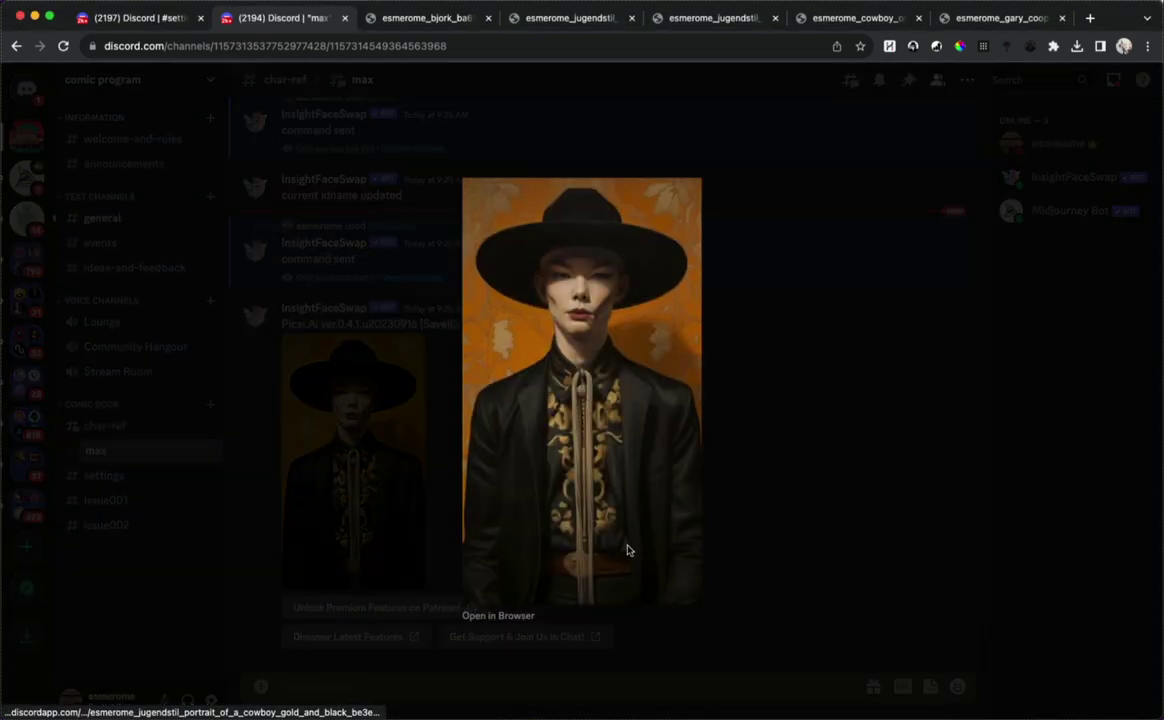
{"action": "left_click", "coordinate": [485, 615]}
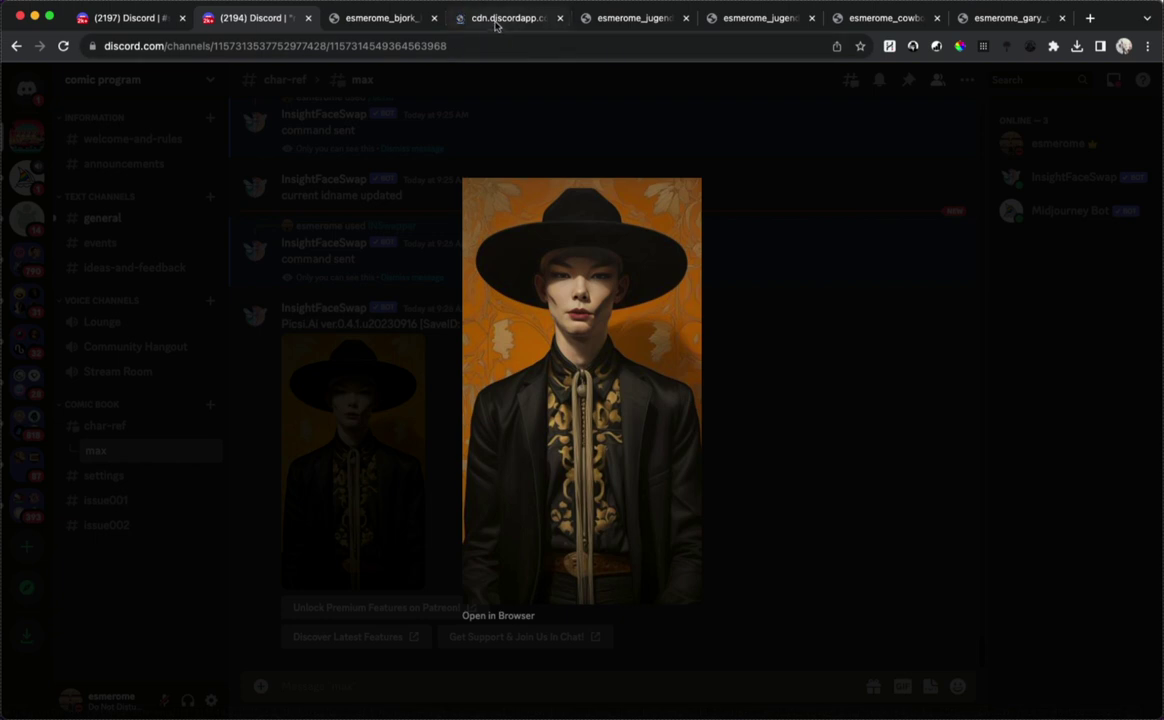
{"action": "left_click", "coordinate": [496, 19]}
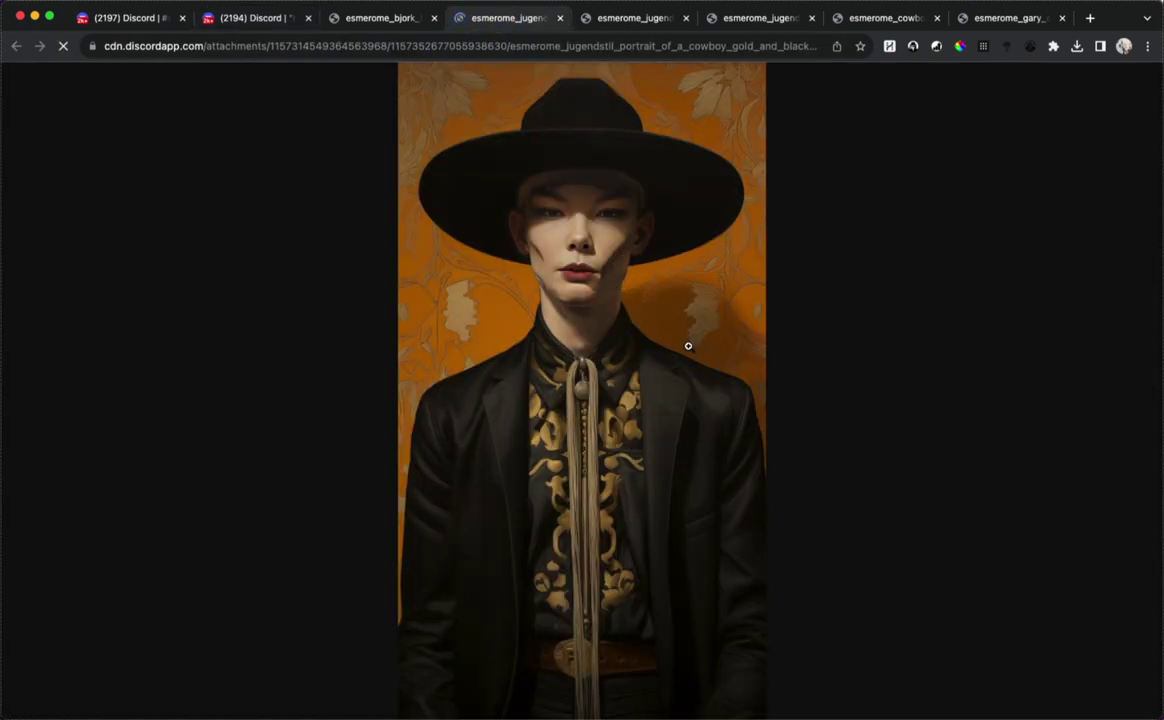
{"action": "left_click", "coordinate": [628, 316]}
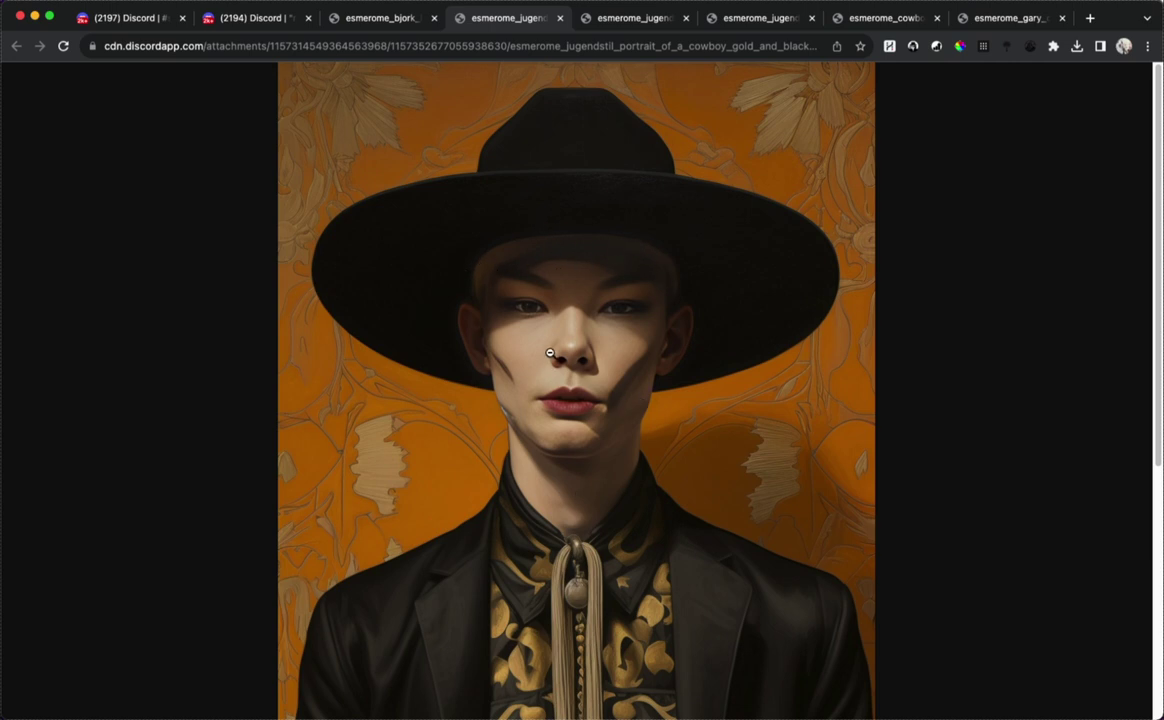
{"action": "left_click", "coordinate": [223, 28]}
{"action": "left_click", "coordinate": [741, 477]}
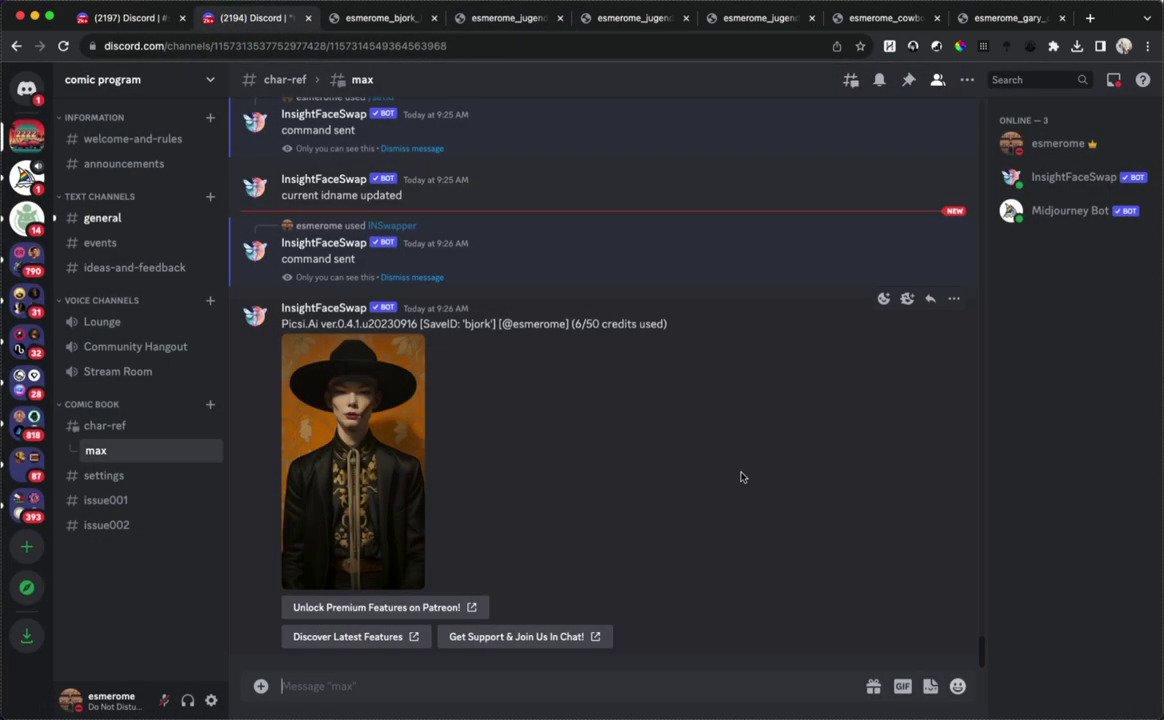
Apply the bjork face to image #3 of the gold and black jugendstil cowboy portraits with INSwapper
{"action": "scroll", "coordinate": [741, 477], "scroll_direction": "up", "scroll_amount": 15}
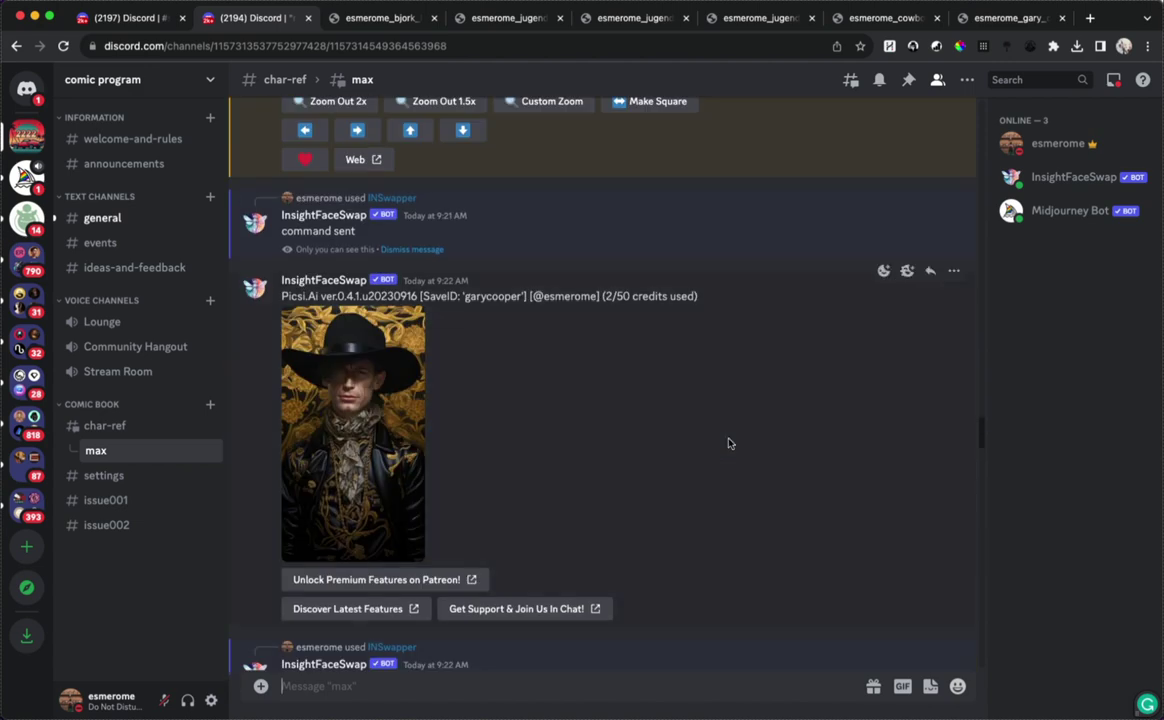
{"action": "scroll", "coordinate": [729, 443], "scroll_direction": "up", "scroll_amount": 8}
{"action": "scroll", "coordinate": [480, 426], "scroll_direction": "up", "scroll_amount": 4}
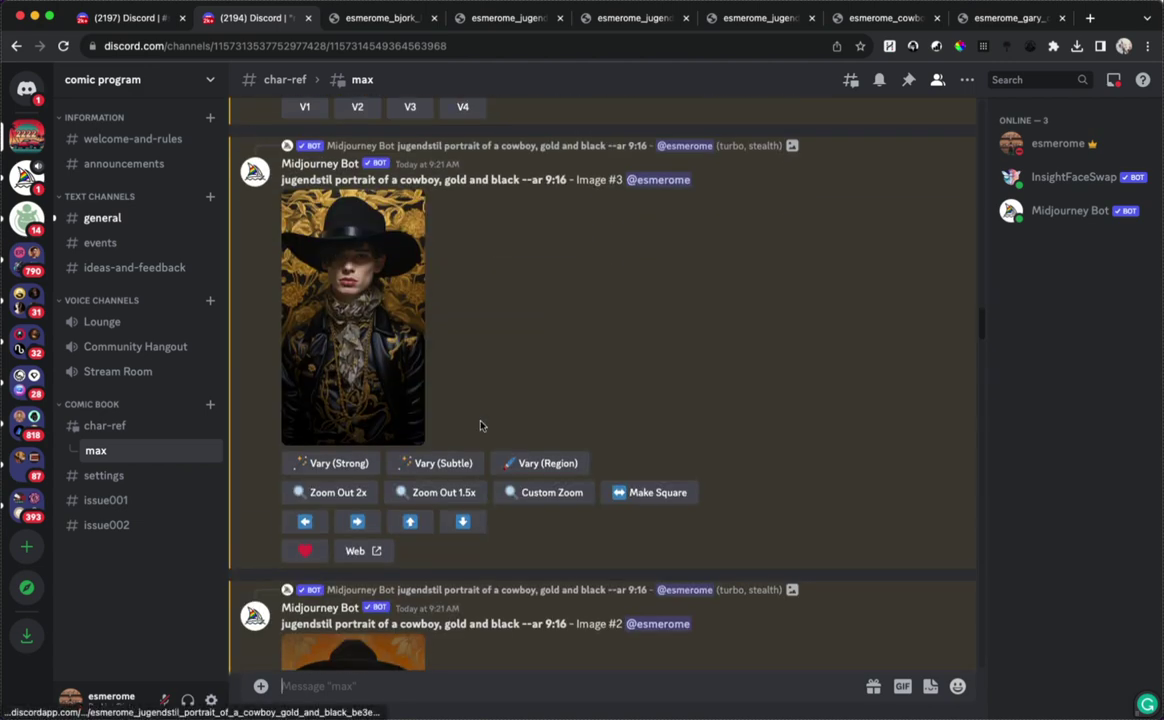
{"action": "scroll", "coordinate": [480, 426], "scroll_direction": "up", "scroll_amount": 2}
{"action": "right_click", "coordinate": [380, 428]}
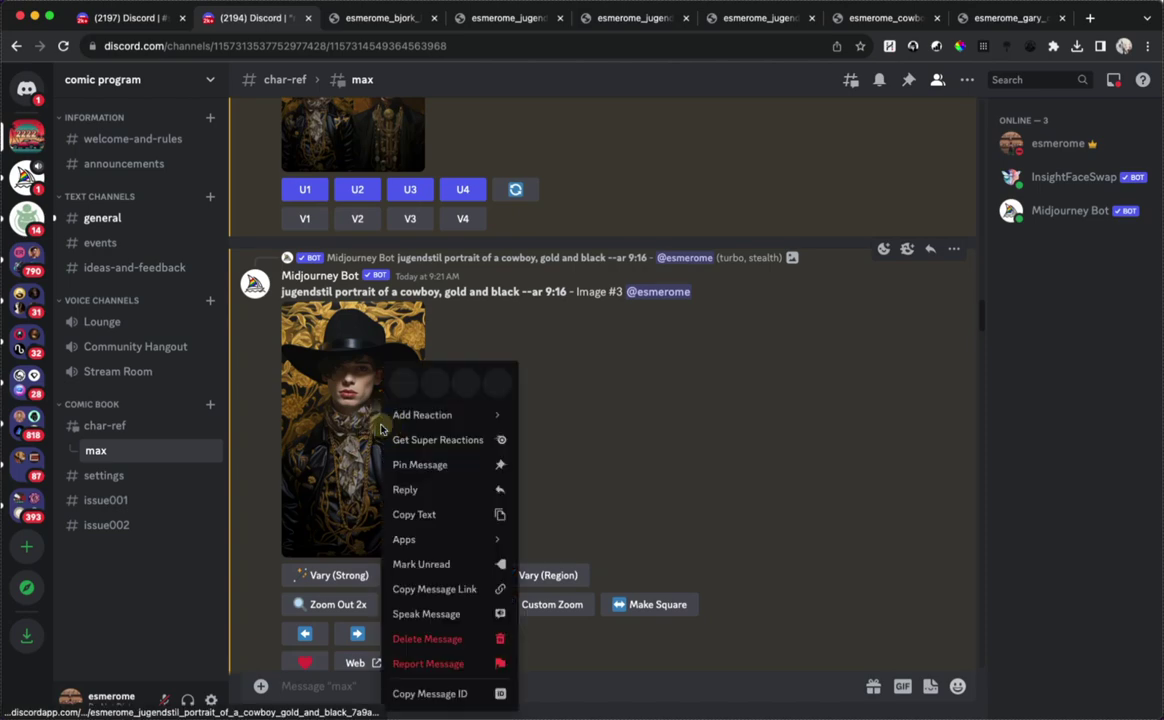
{"action": "mouse_move", "coordinate": [450, 539]}
{"action": "left_click", "coordinate": [543, 543]}
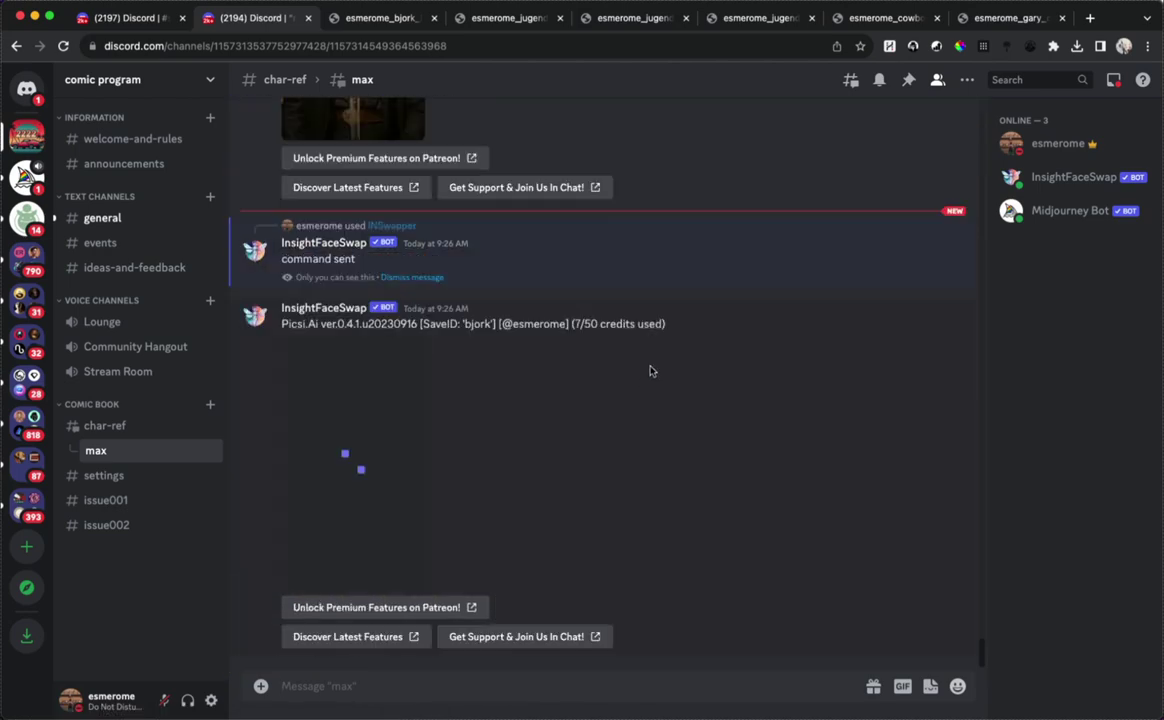
Inspect the newest bjork-swapped cowboy portrait at full size in its own browser tab, then return to the max thread
{"action": "left_click", "coordinate": [356, 490]}
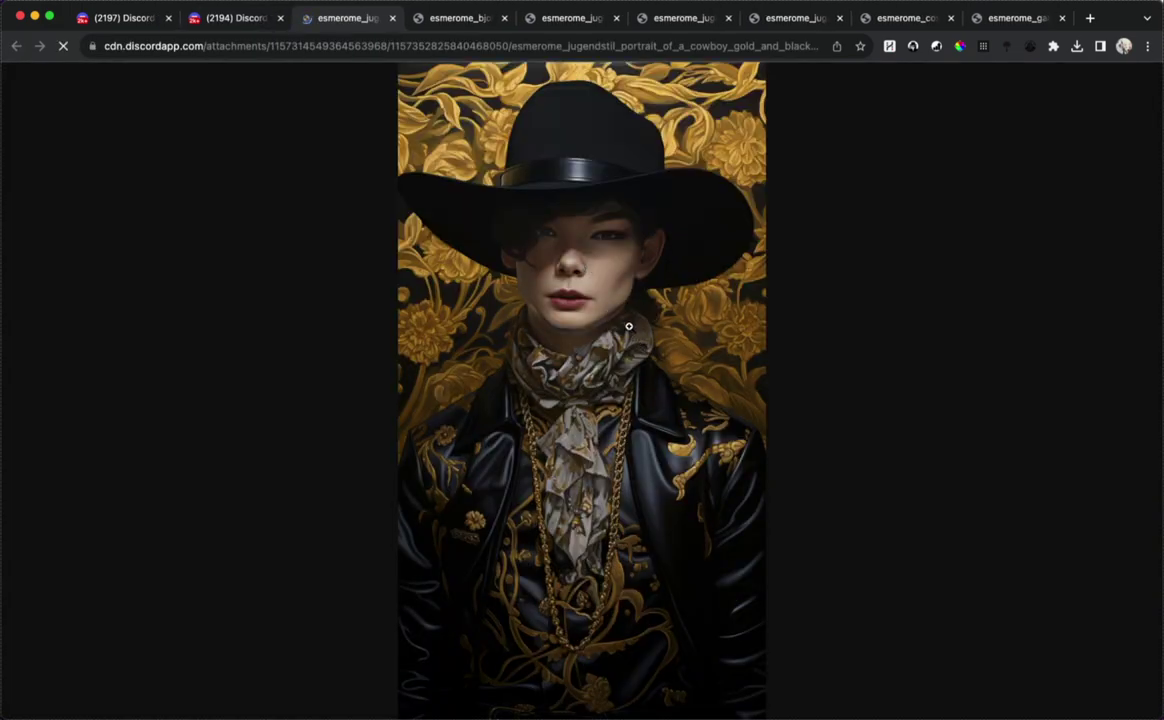
{"action": "left_click", "coordinate": [625, 319]}
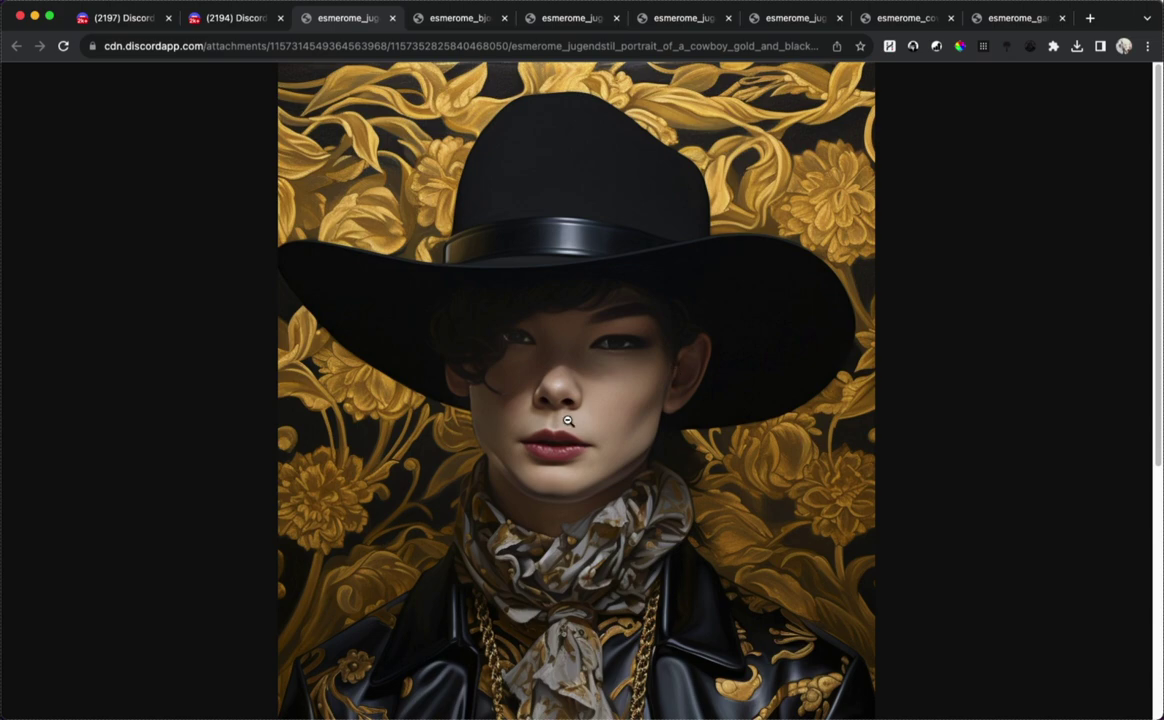
{"action": "scroll", "coordinate": [518, 378], "scroll_direction": "down", "scroll_amount": 5}
{"action": "scroll", "coordinate": [520, 372], "scroll_direction": "up", "scroll_amount": 5}
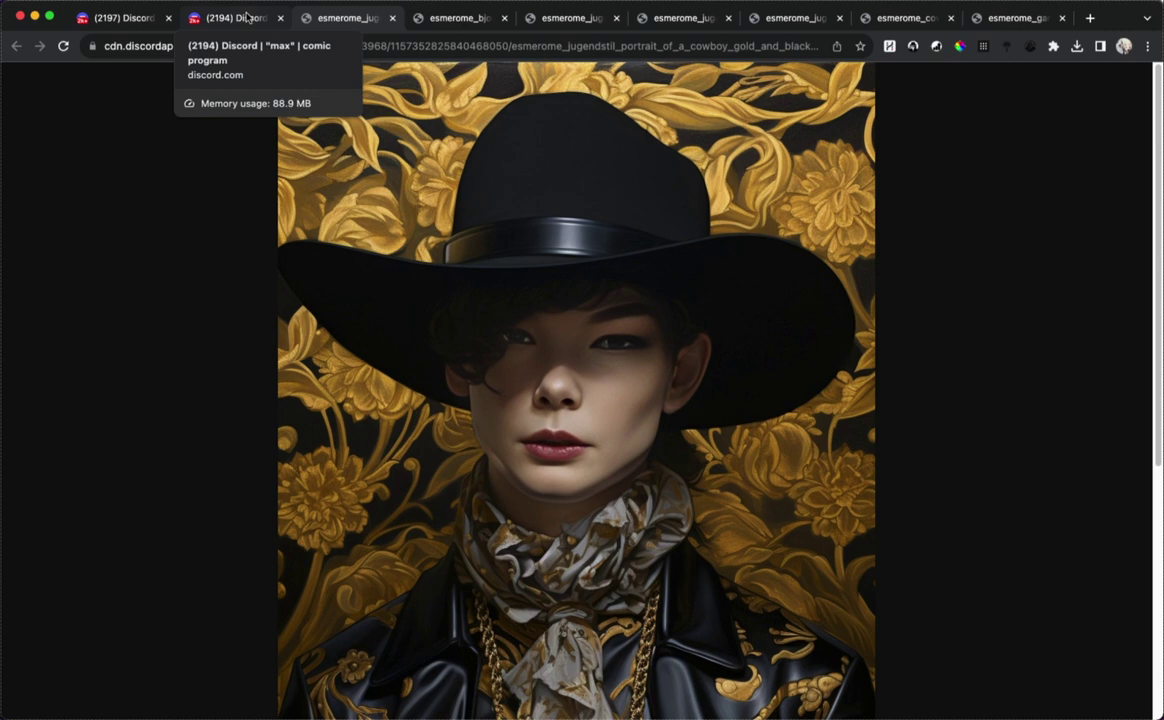
{"action": "left_click", "coordinate": [247, 17]}
Delete the saved bjork identity from InsightFaceSwap with the /delid command
{"action": "left_click", "coordinate": [738, 462]}
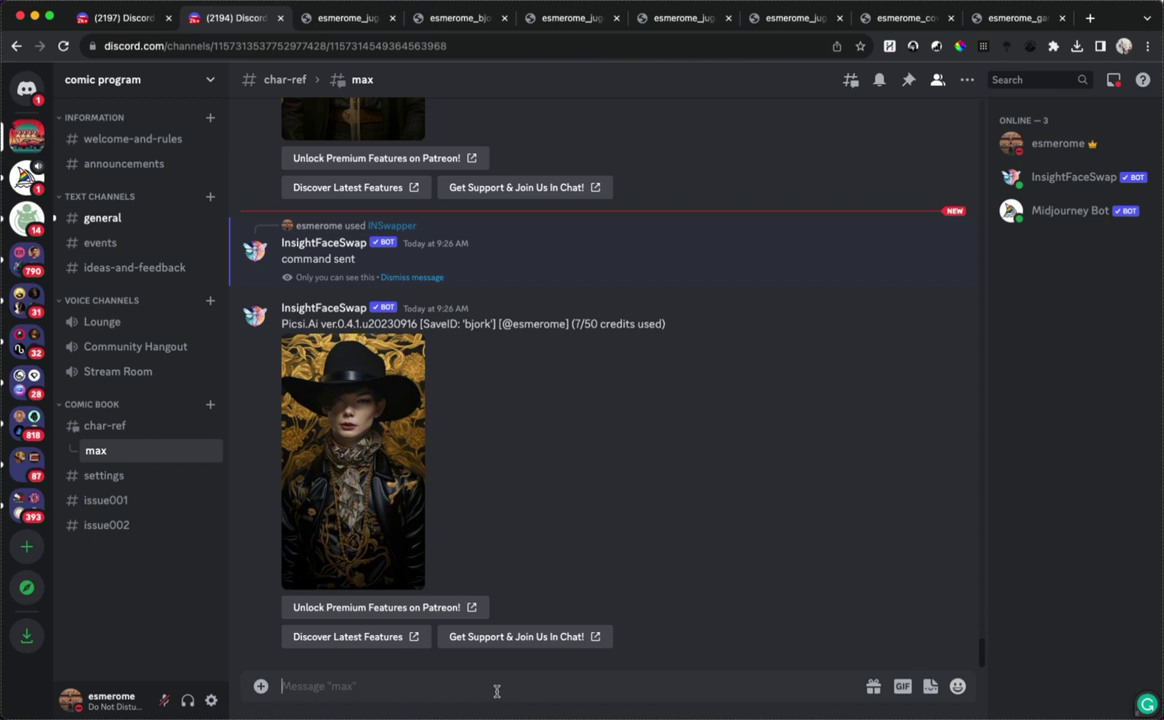
{"action": "type", "text": "/delid"}
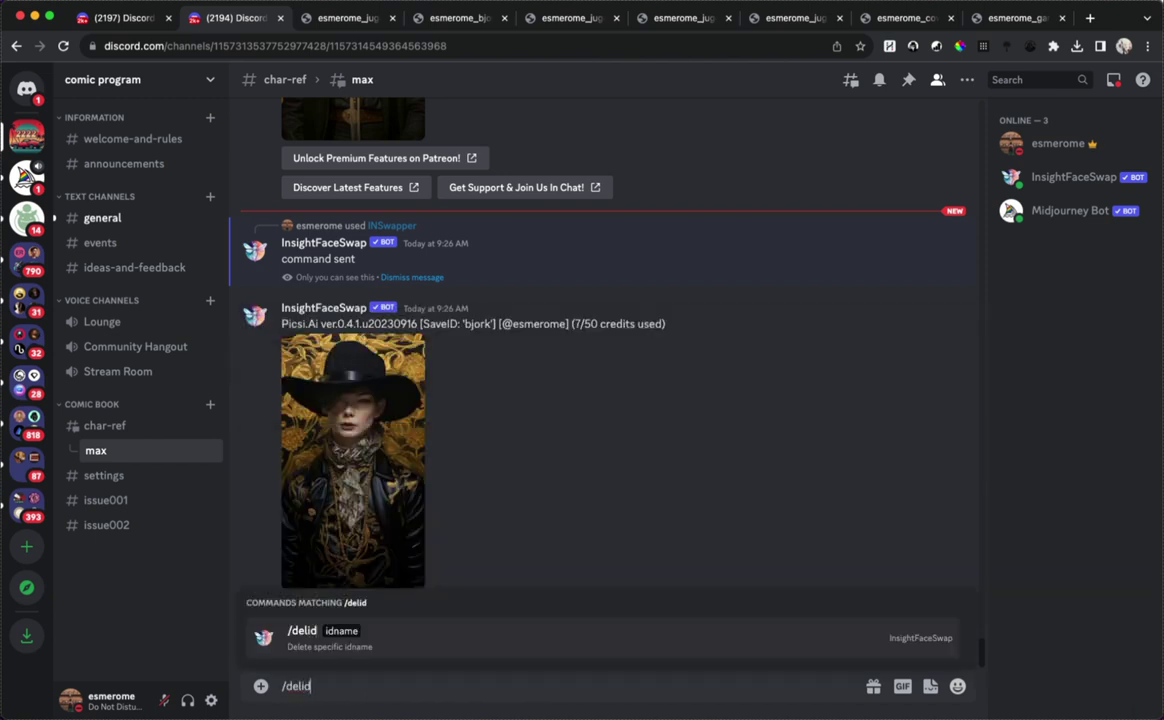
{"action": "key", "text": "Tab"}
{"action": "type", "text": "bjork"}
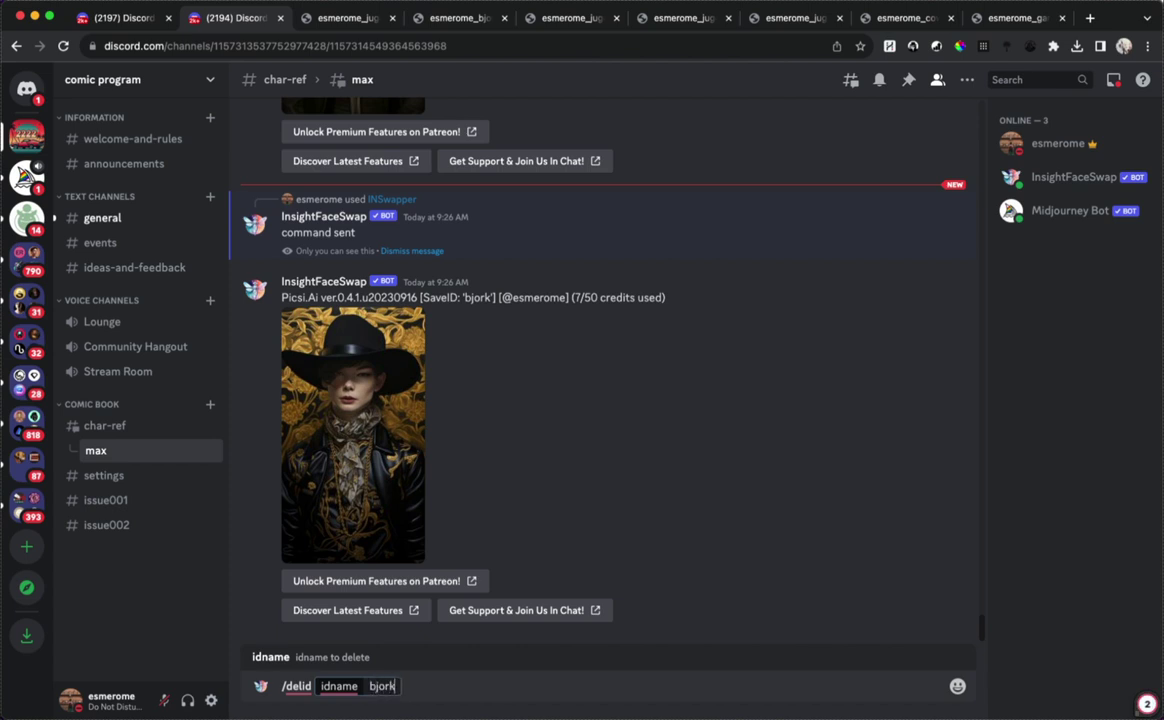
{"action": "key", "text": "Return"}
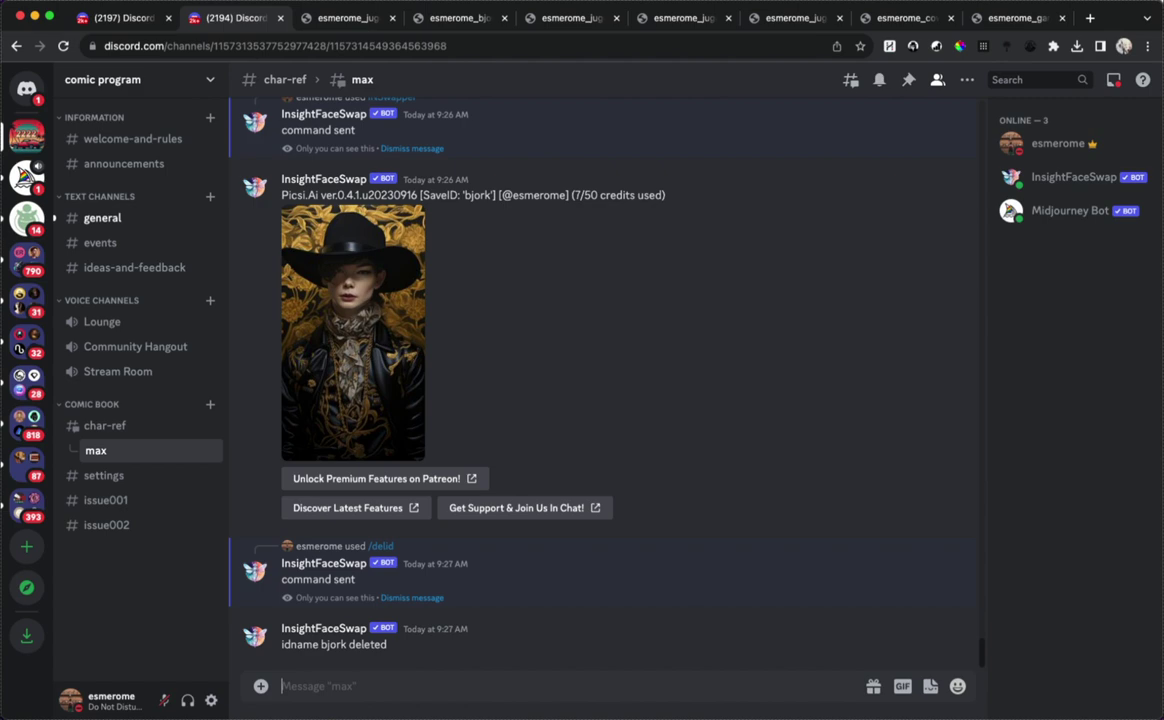
Review the earlier garycooper and bjork face swap results in the max thread
{"action": "scroll", "coordinate": [697, 430], "scroll_direction": "up", "scroll_amount": 10}
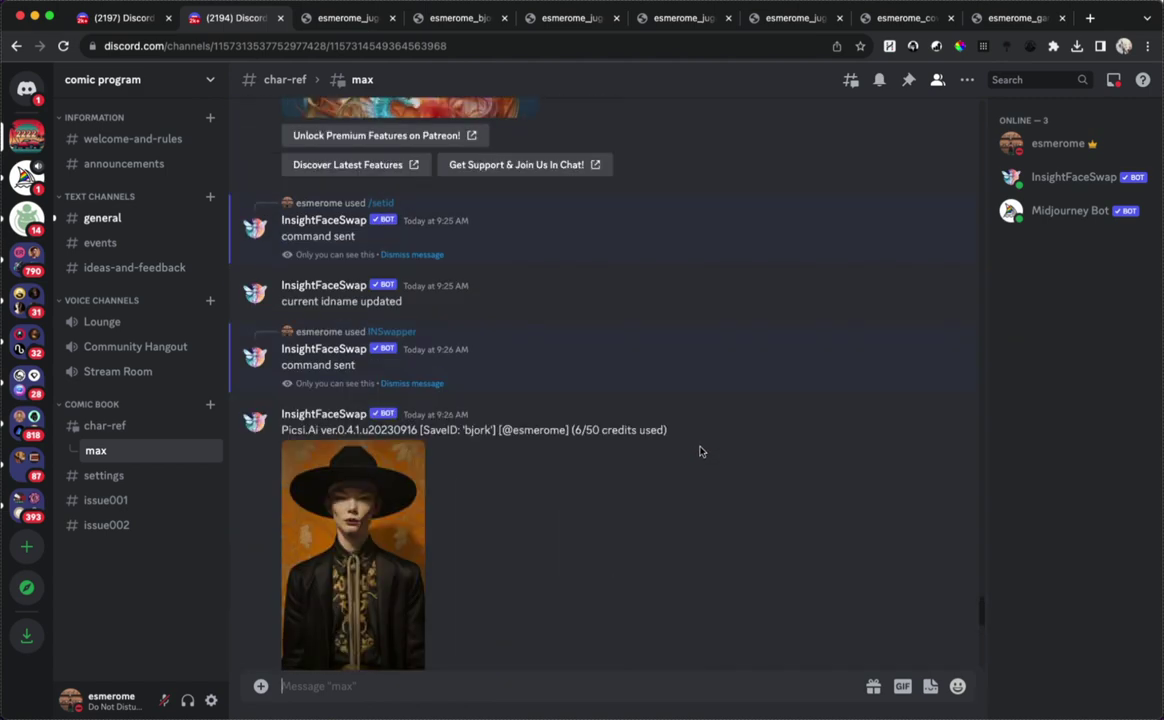
{"action": "scroll", "coordinate": [700, 350], "scroll_direction": "up", "scroll_amount": 1}
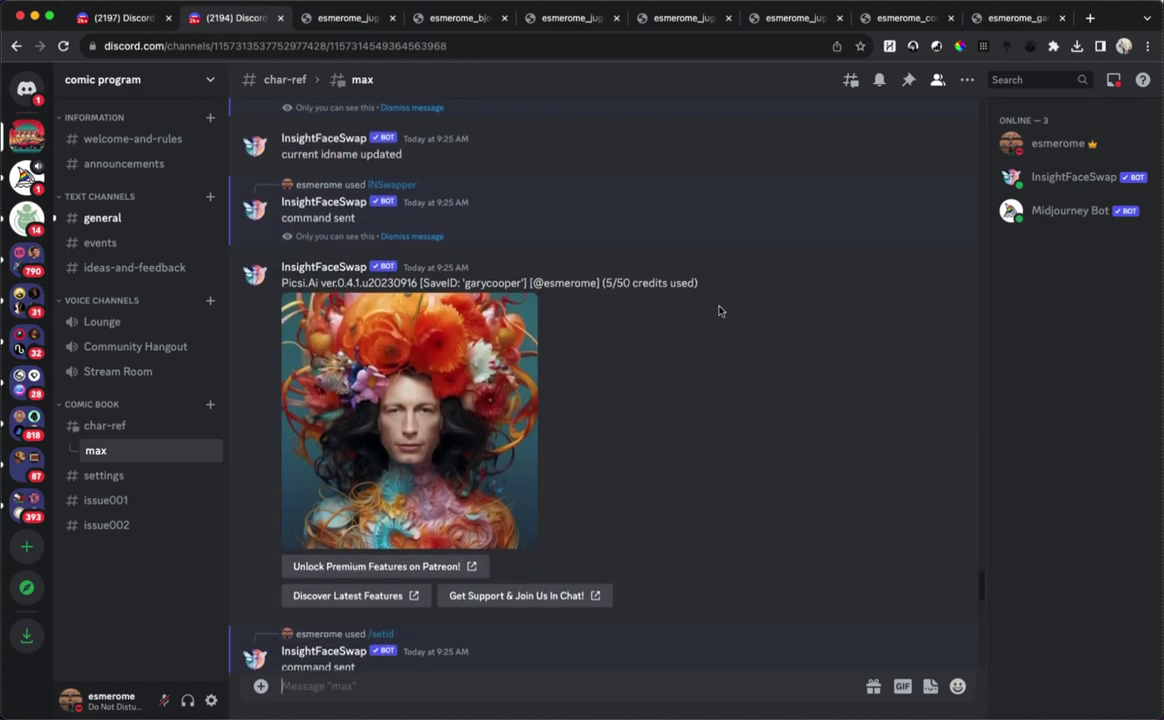
{"action": "scroll", "coordinate": [697, 358], "scroll_direction": "up", "scroll_amount": 10}
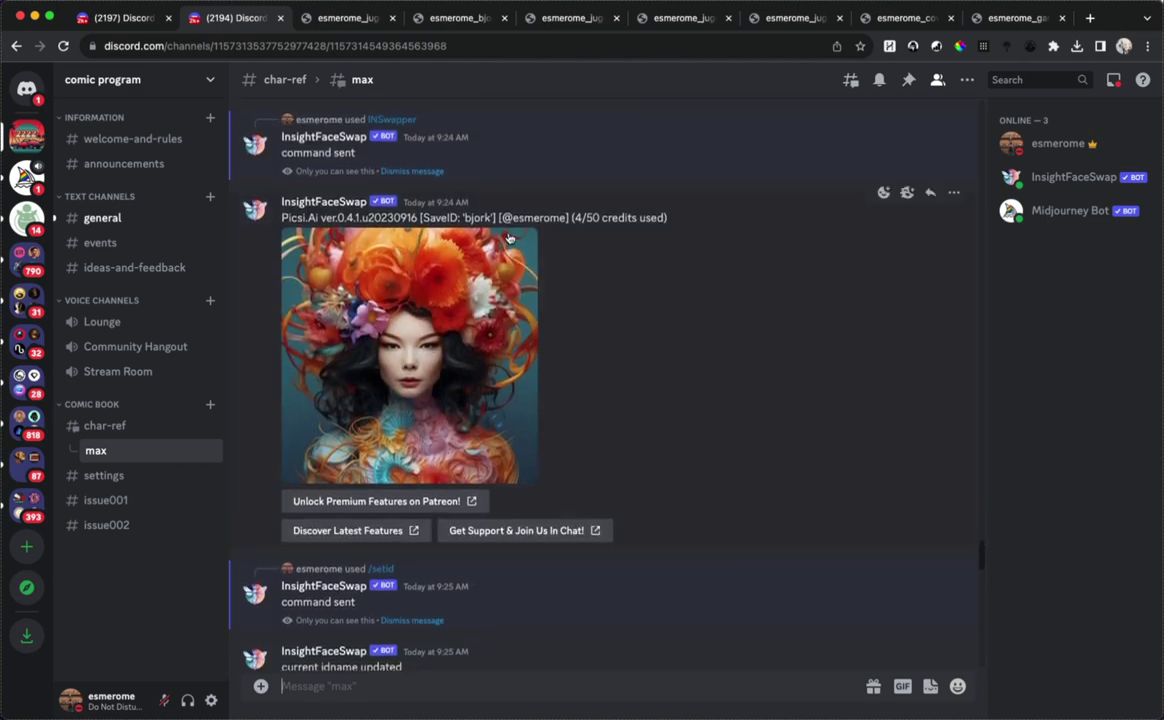